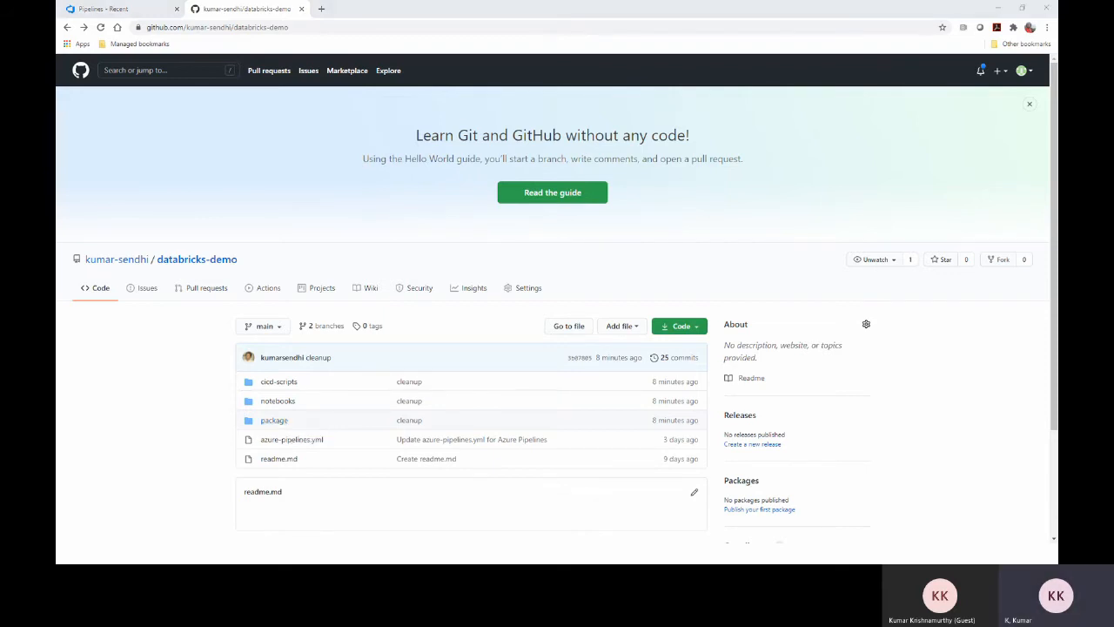
Show the Build Pipeline slide, then return to the azuredatabricks project summary in Azure DevOps
{"action": "key", "text": "alt+Tab"}
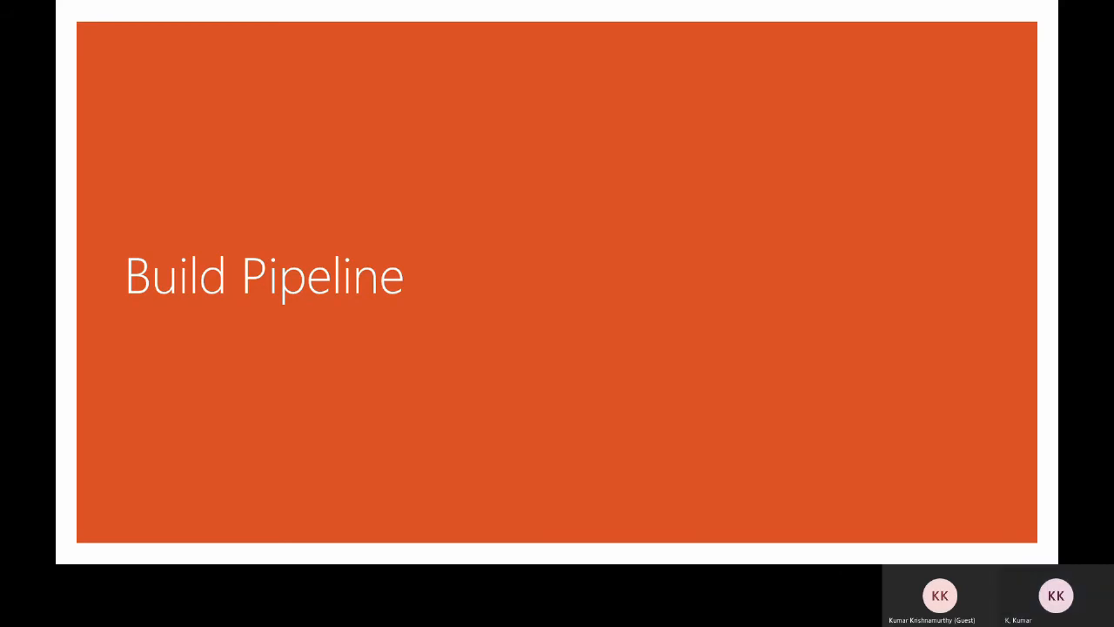
{"action": "key", "text": "alt+Tab"}
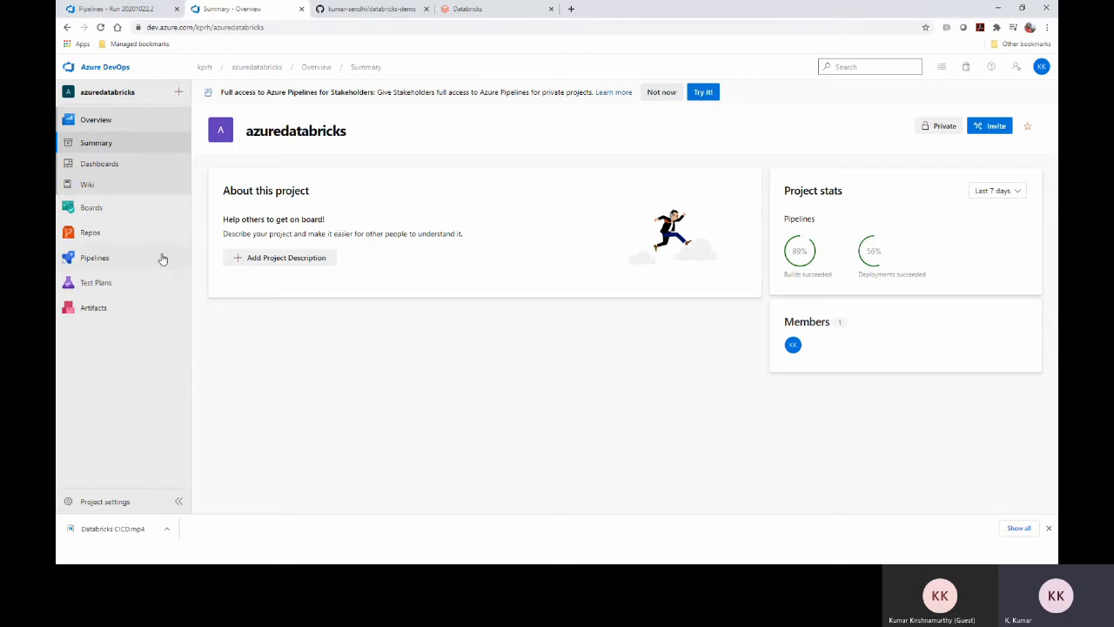
Open the kumar-sendhi.databricks-demo pipeline's azure-pipelines.yml in the YAML editor on main
{"action": "mouse_move", "coordinate": [144, 261]}
{"action": "left_click", "coordinate": [226, 274]}
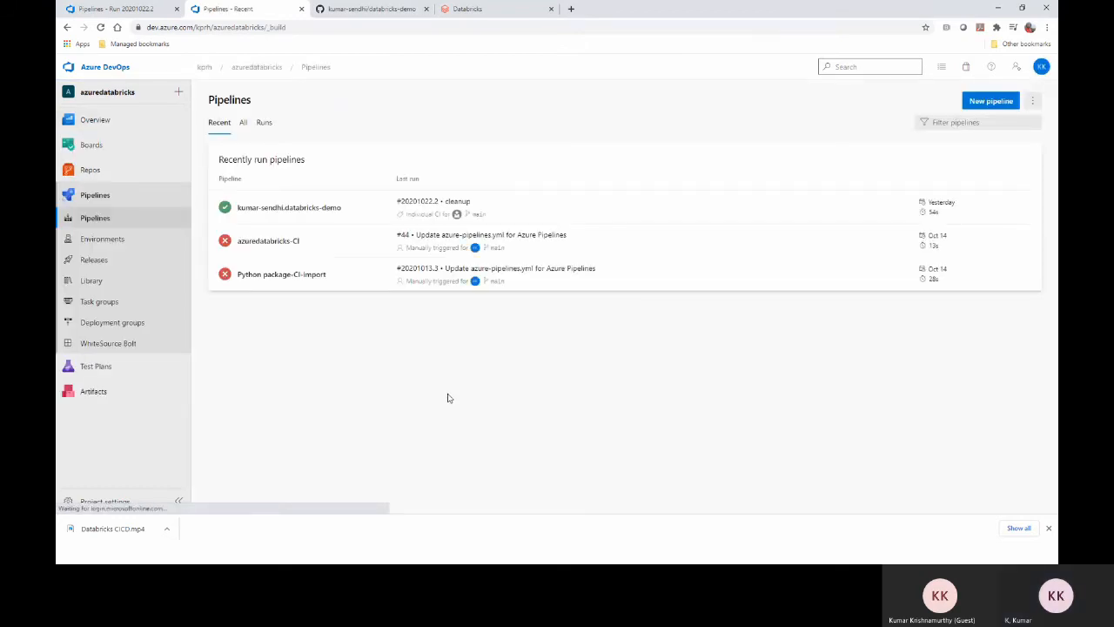
{"action": "left_click", "coordinate": [336, 212]}
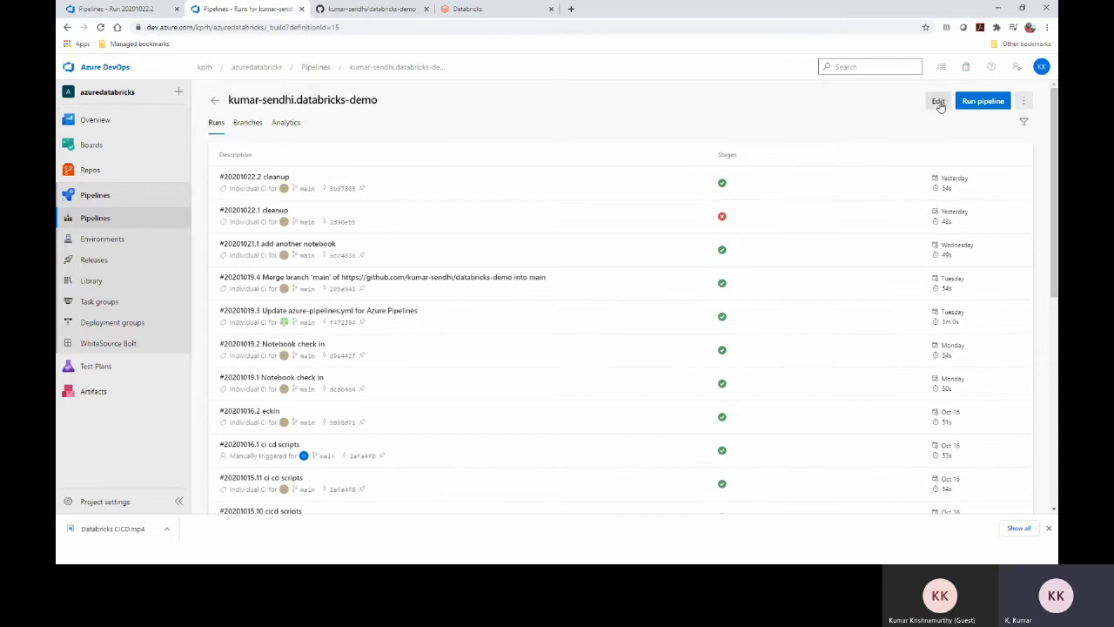
{"action": "left_click", "coordinate": [938, 102]}
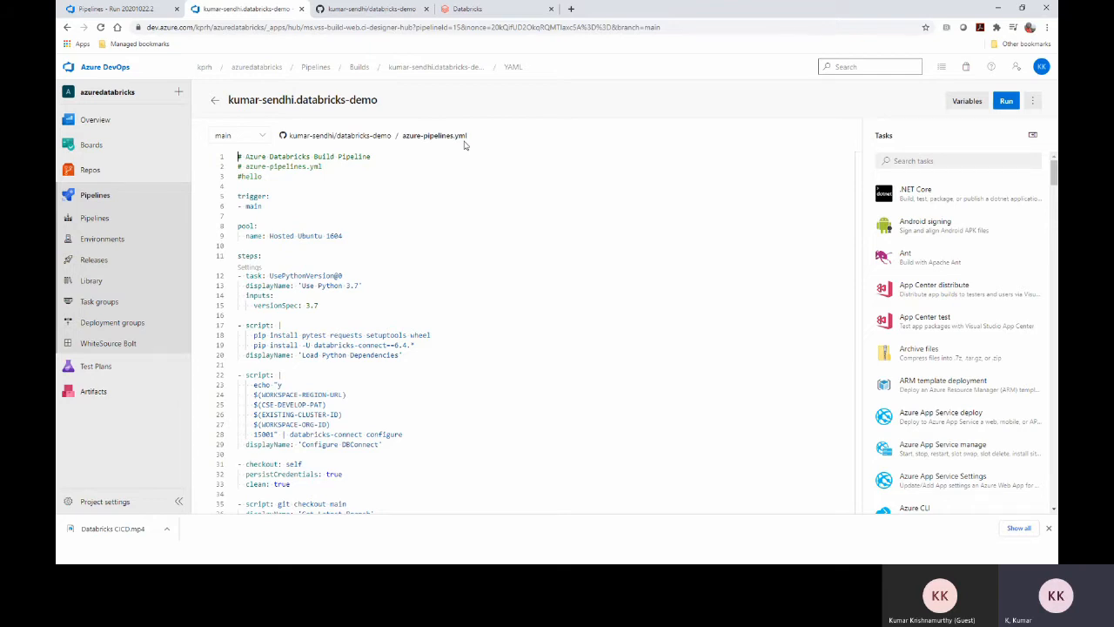
{"action": "left_click", "coordinate": [359, 9]}
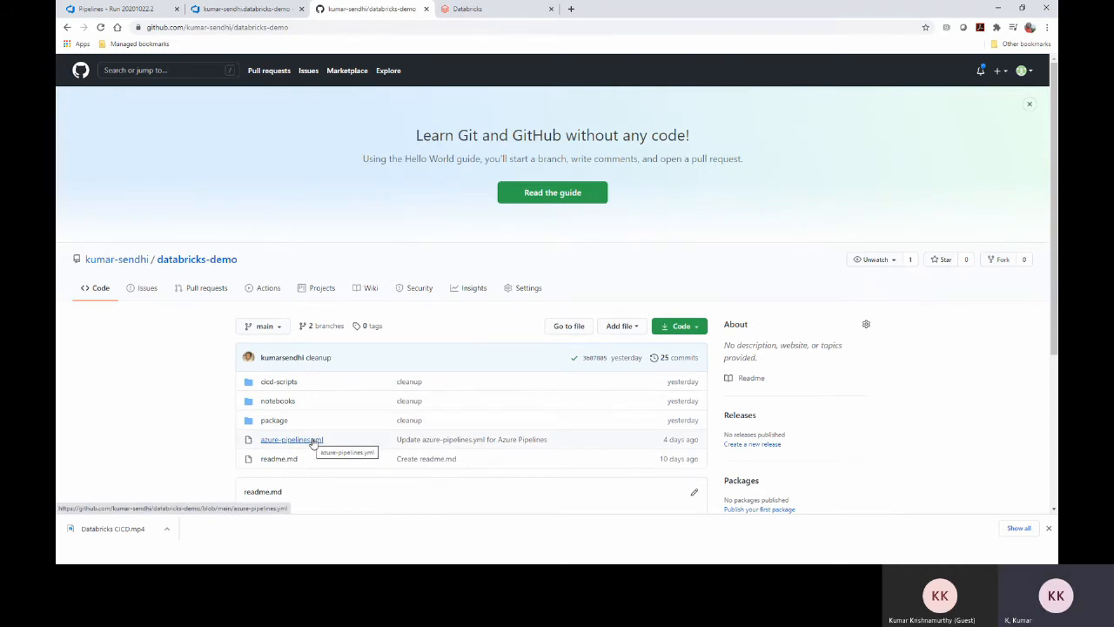
{"action": "left_click", "coordinate": [265, 8]}
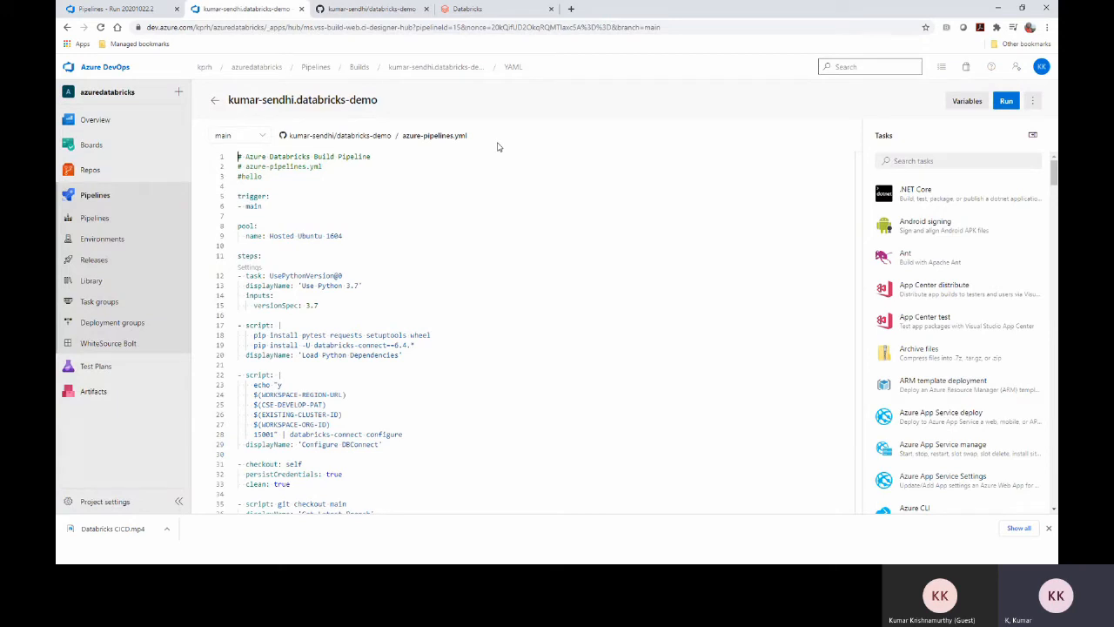
{"action": "left_click_drag", "start_coordinate": [262, 177], "coordinate": [233, 158]}
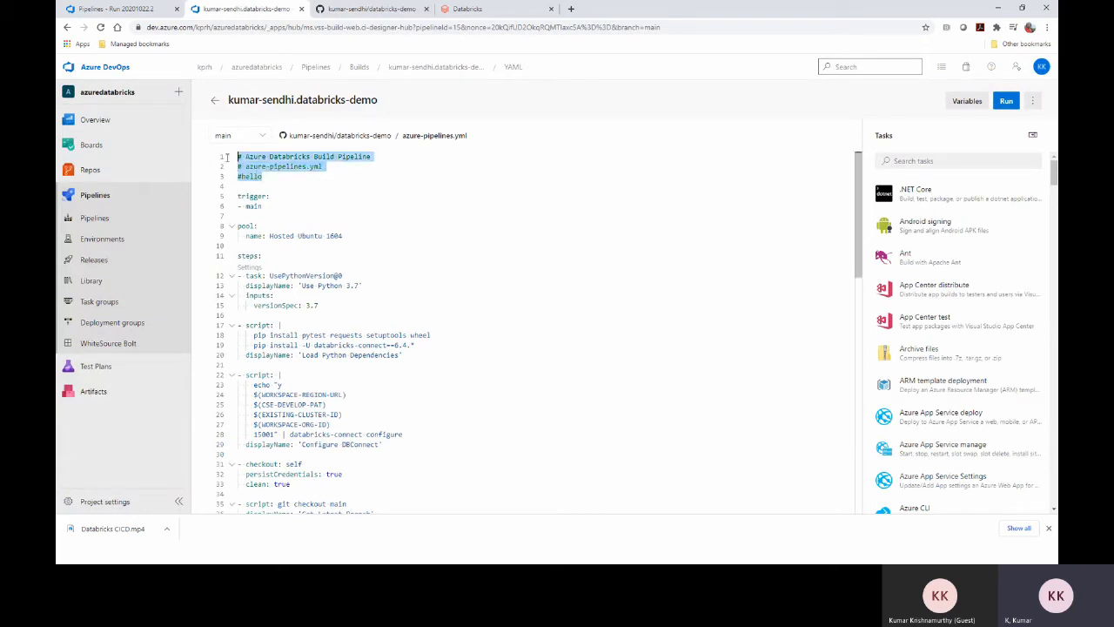
{"action": "left_click", "coordinate": [272, 197]}
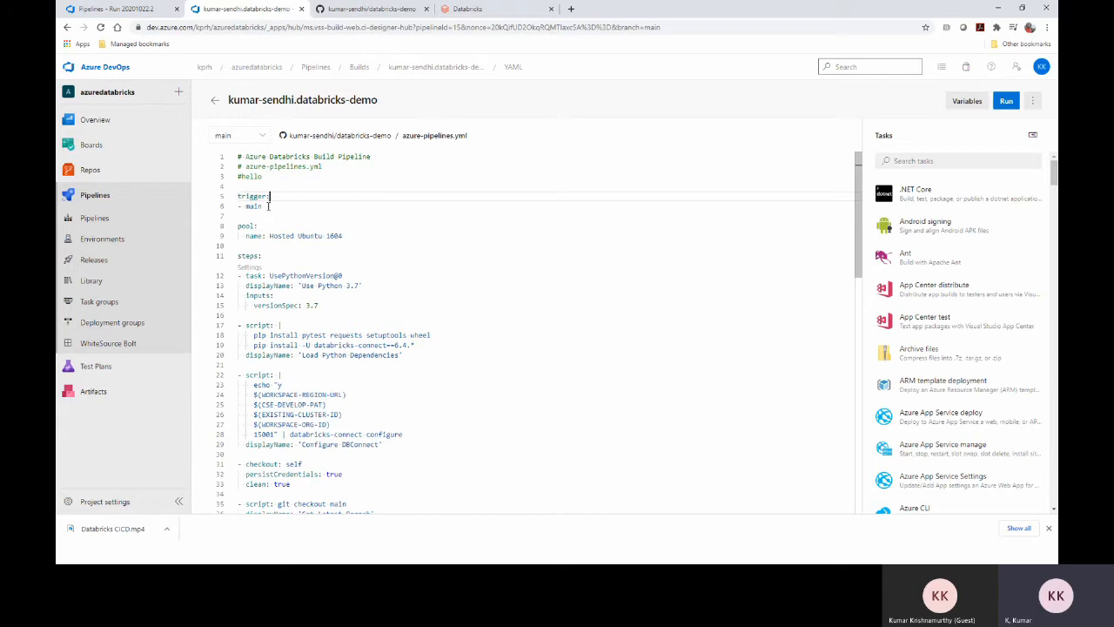
{"action": "left_click_drag", "start_coordinate": [265, 206], "coordinate": [238, 205]}
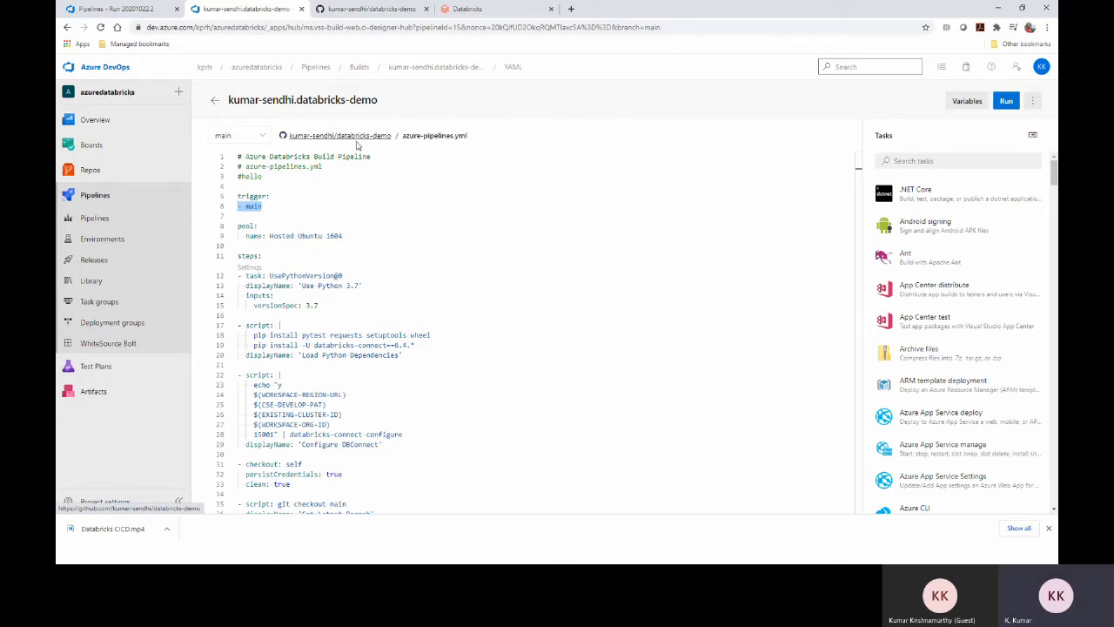
{"action": "left_click", "coordinate": [282, 225]}
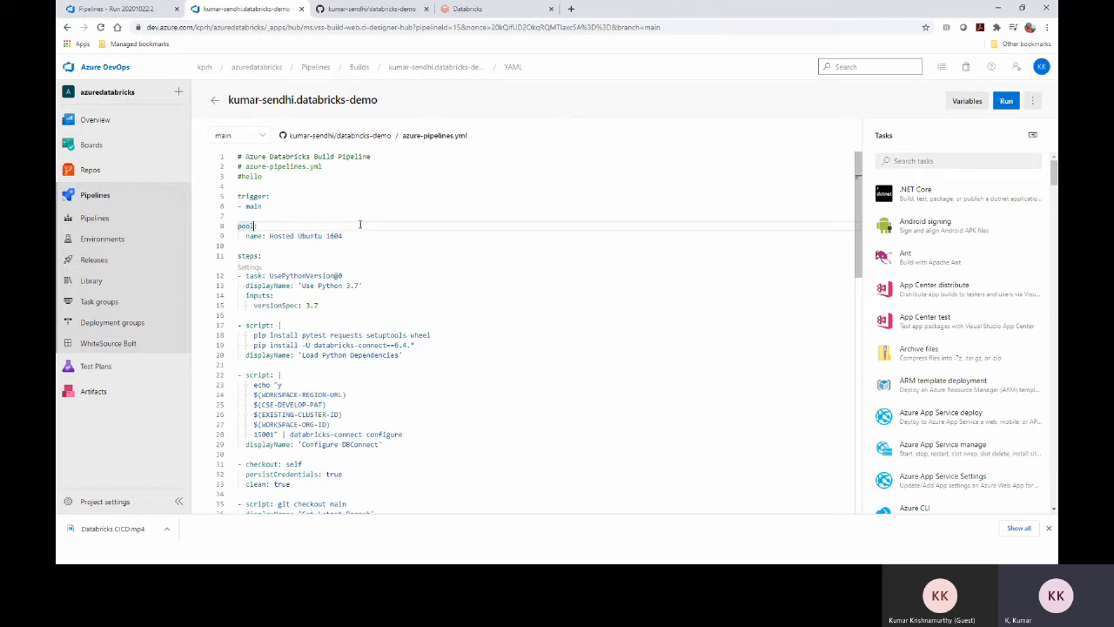
{"action": "left_click_drag", "start_coordinate": [348, 236], "coordinate": [225, 224]}
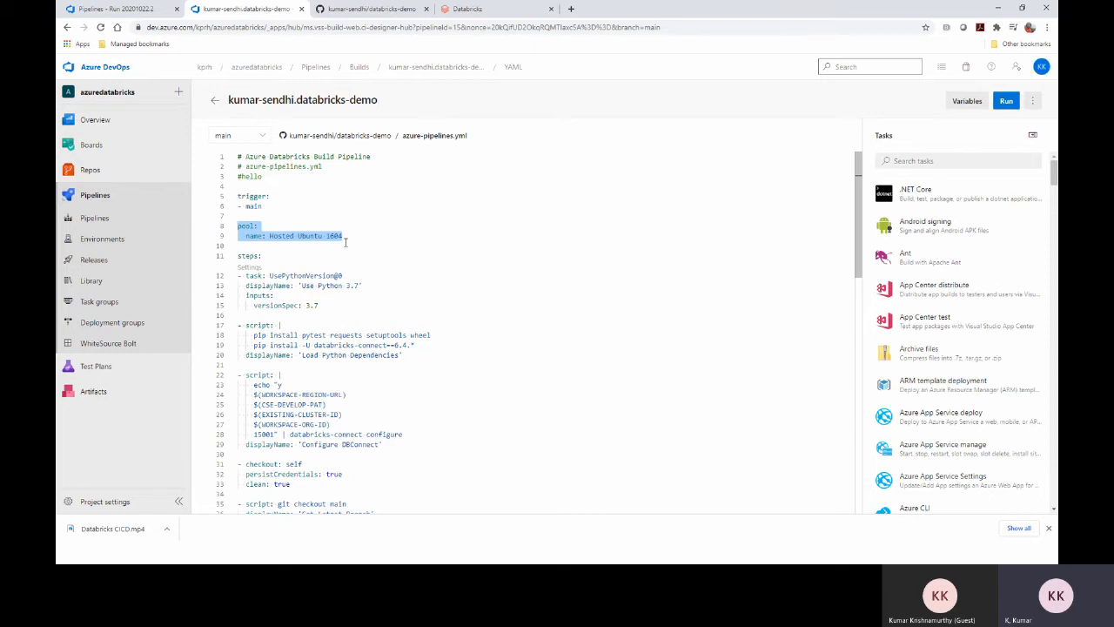
{"action": "left_click", "coordinate": [273, 255]}
{"action": "left_click_drag", "start_coordinate": [273, 255], "coordinate": [233, 255]}
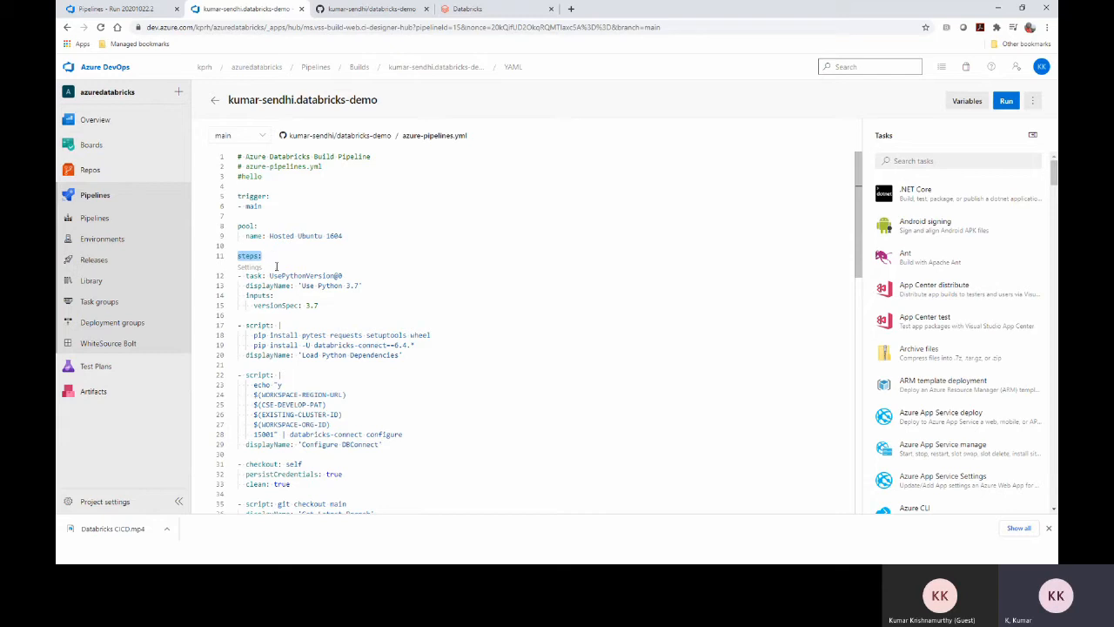
{"action": "left_click_drag", "start_coordinate": [332, 310], "coordinate": [237, 276]}
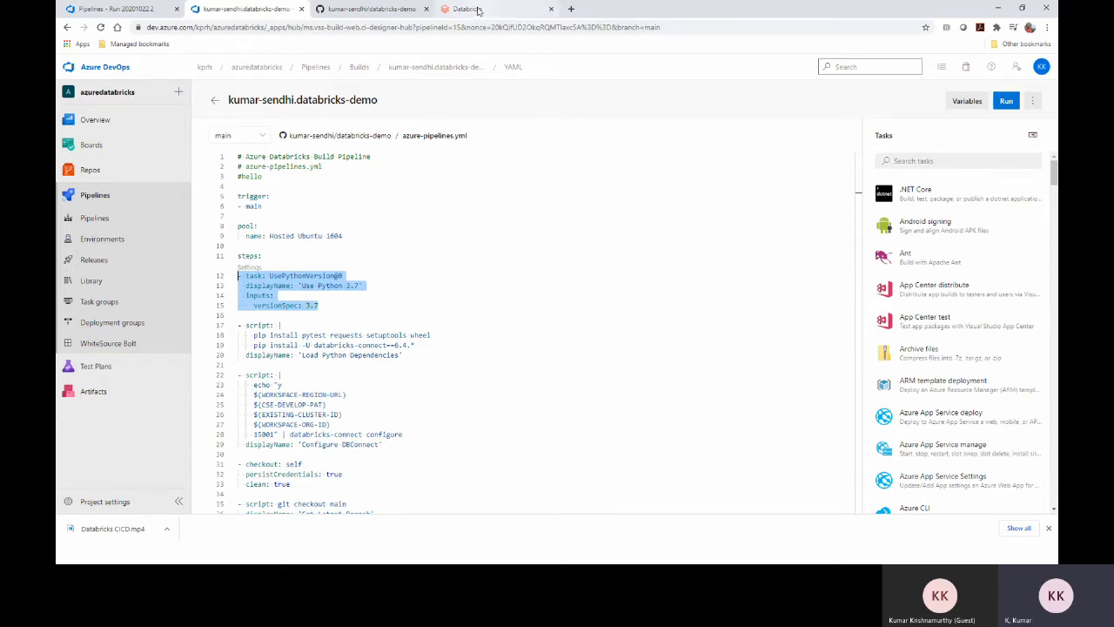
Inspect seyon-databricks-cluster's advanced options, highlighting PYSPARK_PYTHON set to python3, then return to the YAML
{"action": "left_click", "coordinate": [479, 11]}
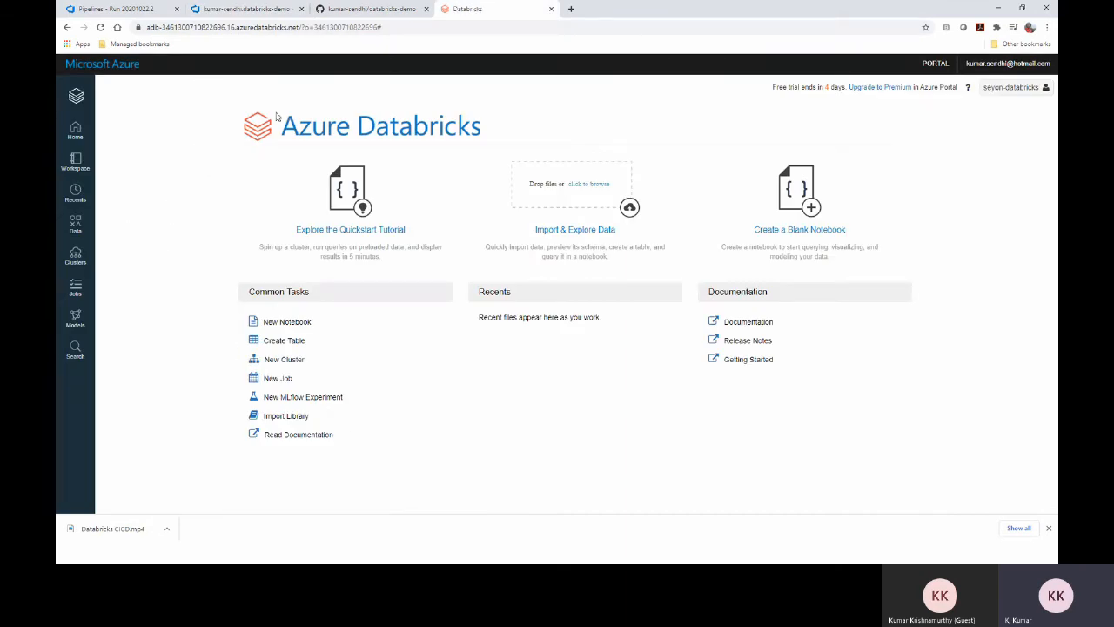
{"action": "left_click", "coordinate": [76, 263]}
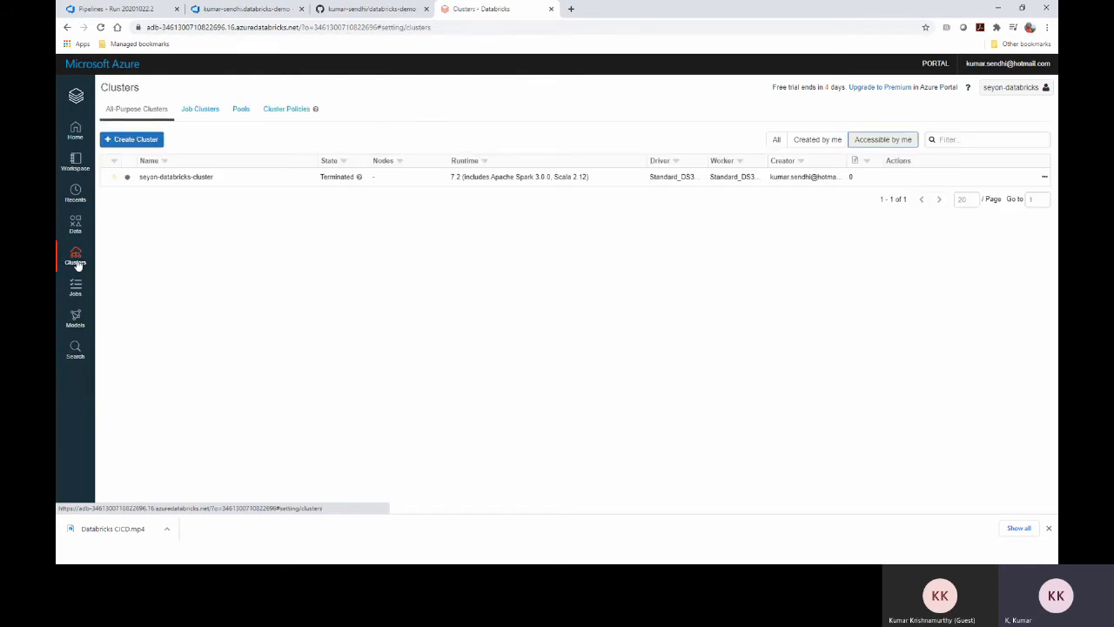
{"action": "left_click", "coordinate": [201, 178]}
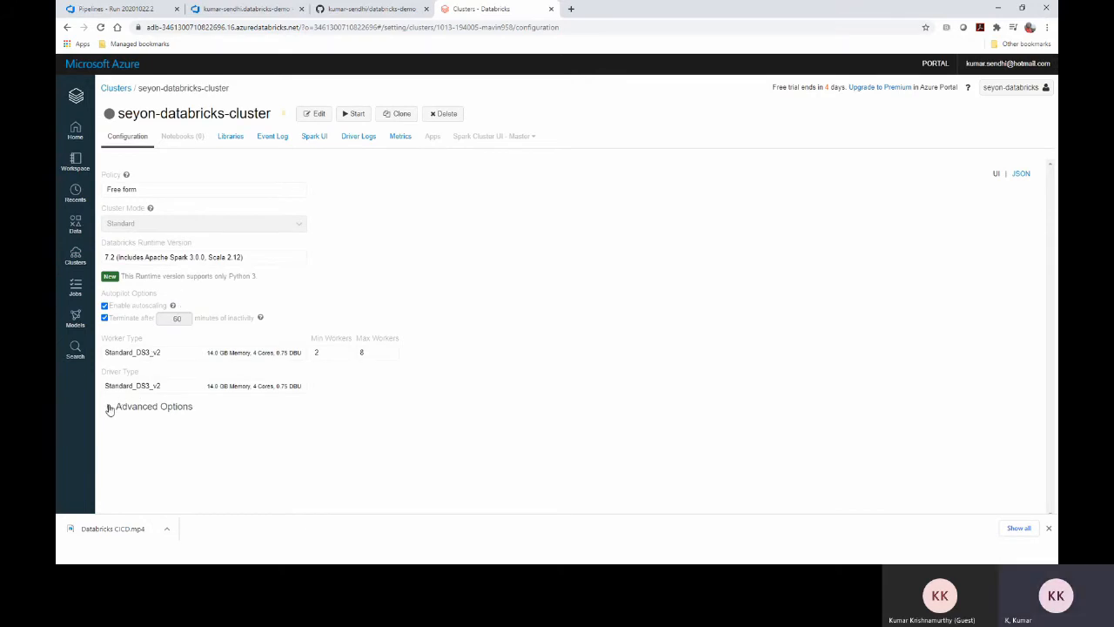
{"action": "left_click", "coordinate": [108, 409]}
{"action": "scroll", "coordinate": [216, 376], "scroll_direction": "down", "scroll_amount": 1}
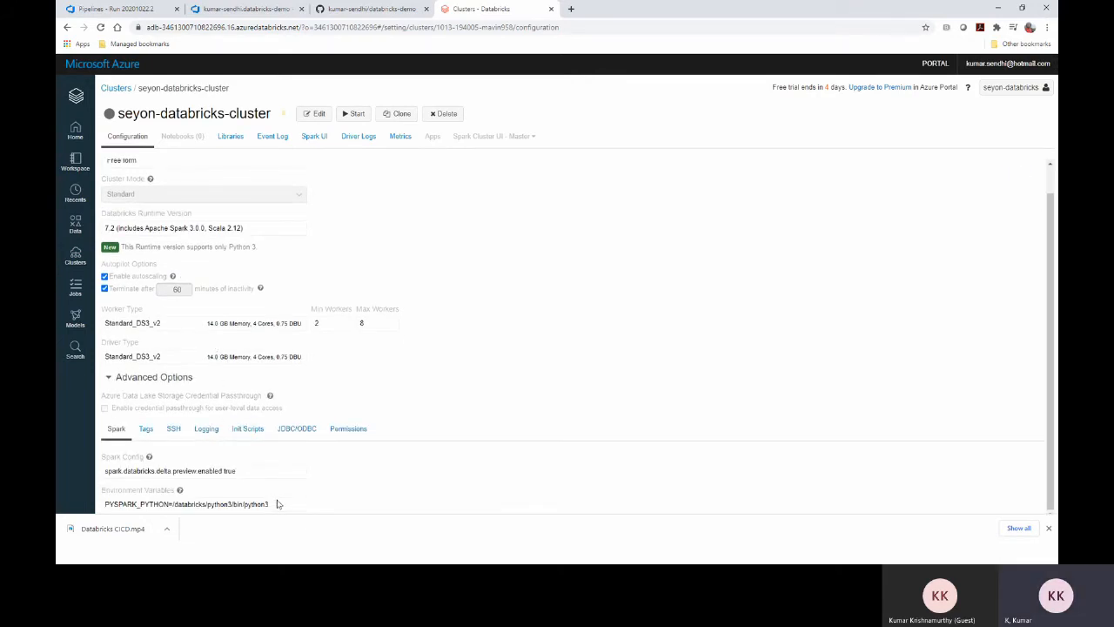
{"action": "left_click_drag", "start_coordinate": [272, 505], "coordinate": [242, 504]}
{"action": "left_click", "coordinate": [258, 8]}
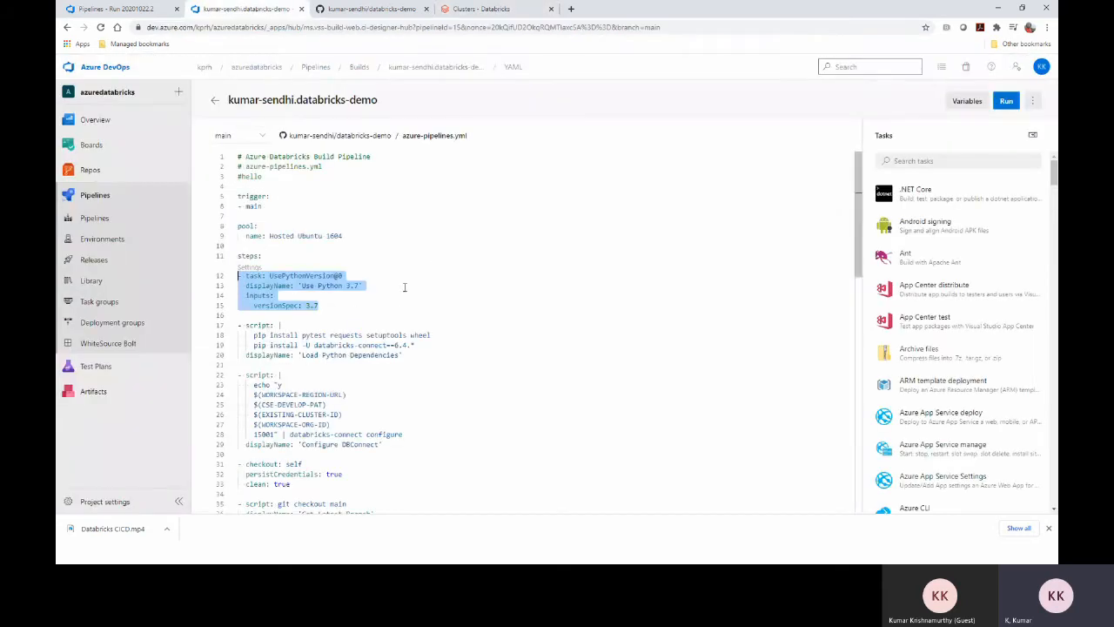
Highlight the UsePythonVersion task, the Load Python Dependencies script and its databricks-connect package
{"action": "left_click", "coordinate": [324, 304]}
{"action": "left_click_drag", "start_coordinate": [324, 304], "coordinate": [232, 277]}
{"action": "left_click", "coordinate": [391, 356]}
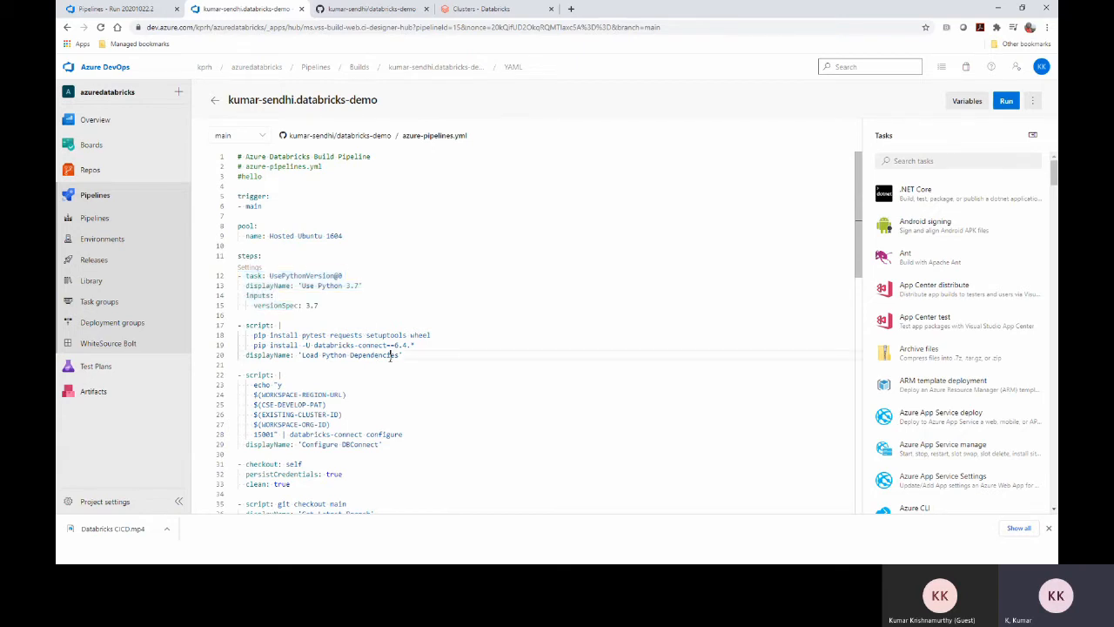
{"action": "left_click_drag", "start_coordinate": [413, 355], "coordinate": [236, 326]}
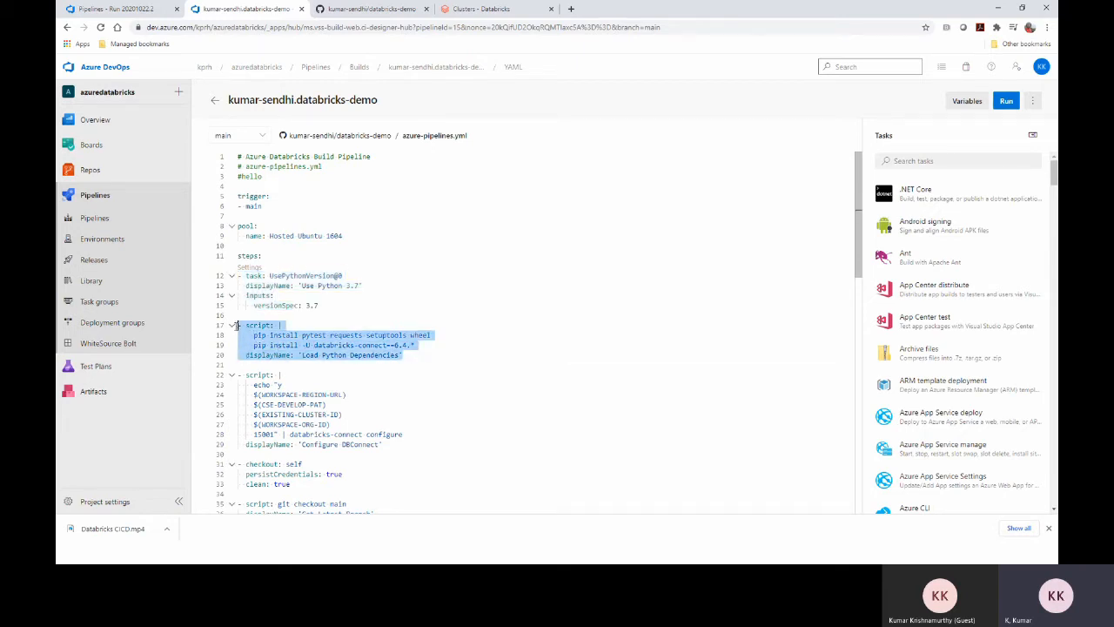
{"action": "left_click", "coordinate": [333, 345]}
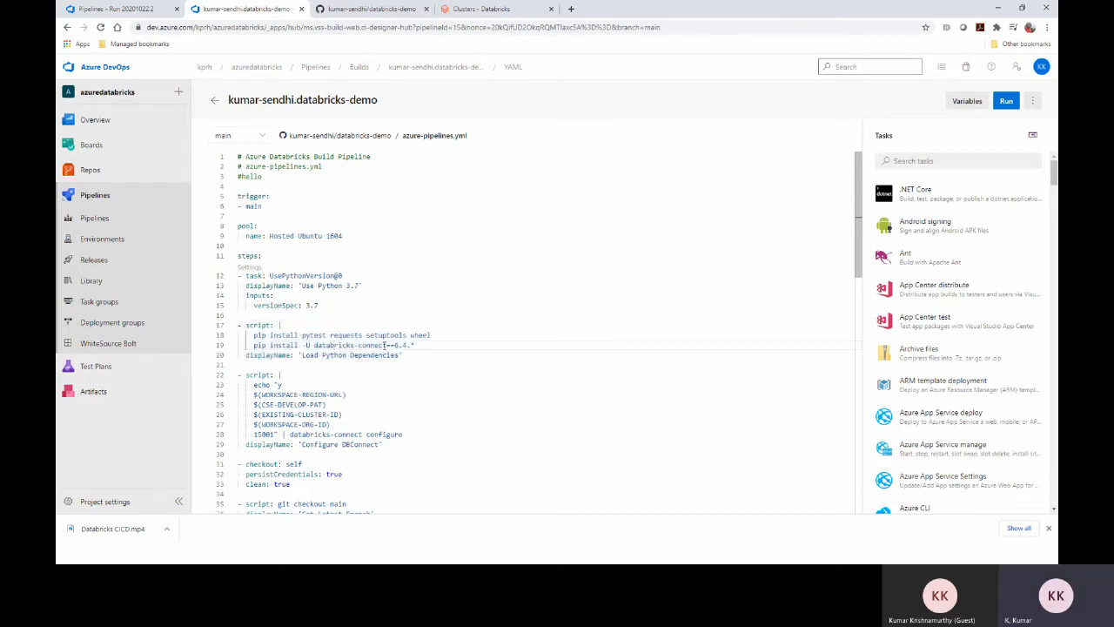
{"action": "left_click_drag", "start_coordinate": [385, 346], "coordinate": [315, 346]}
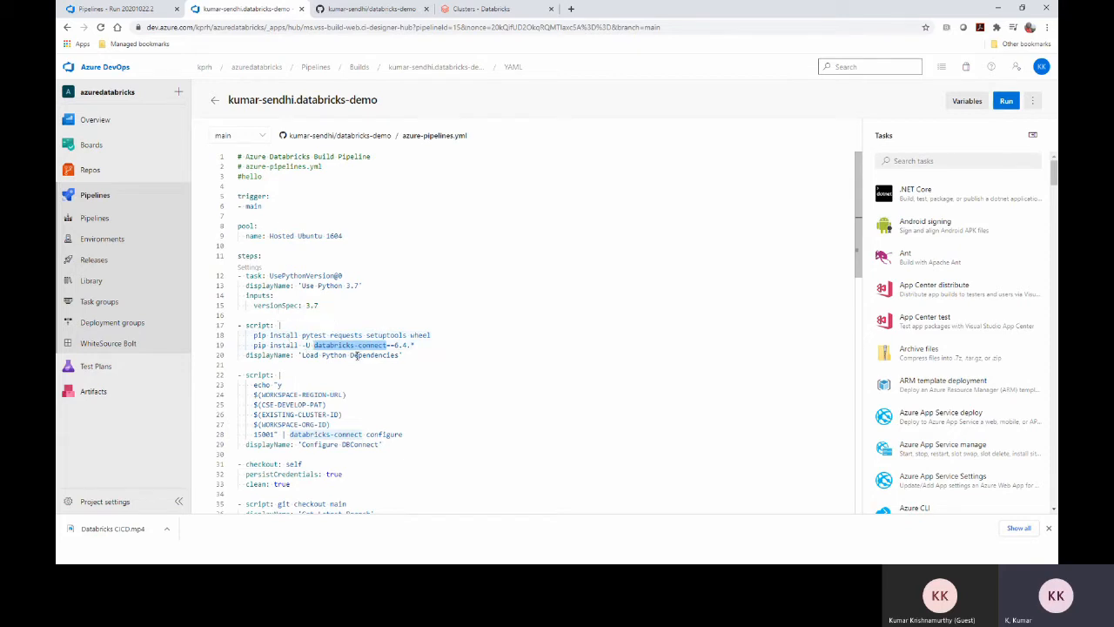
Point out the four workspace variables used by the Configure DBConnect script, then view the pipeline Variables
{"action": "left_click", "coordinate": [321, 376]}
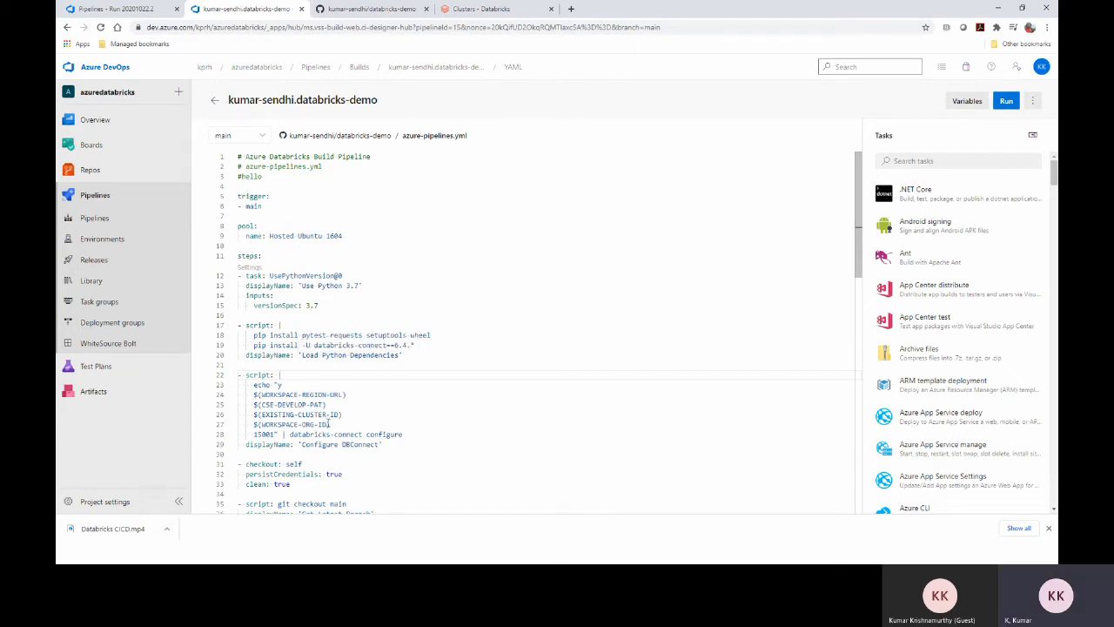
{"action": "left_click_drag", "start_coordinate": [330, 424], "coordinate": [254, 397]}
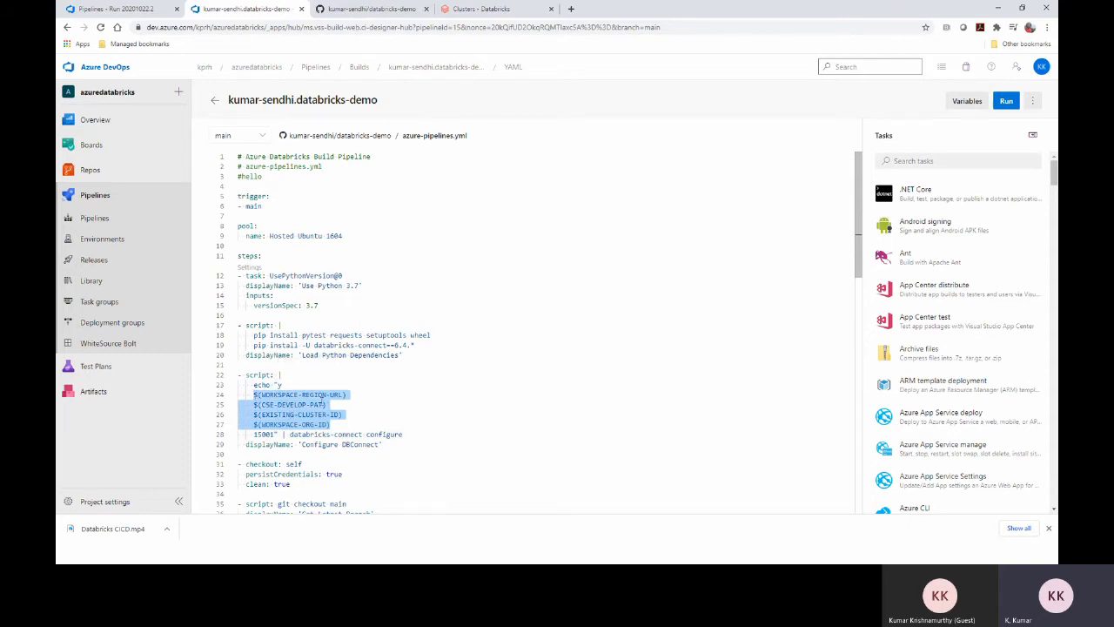
{"action": "left_click", "coordinate": [337, 424]}
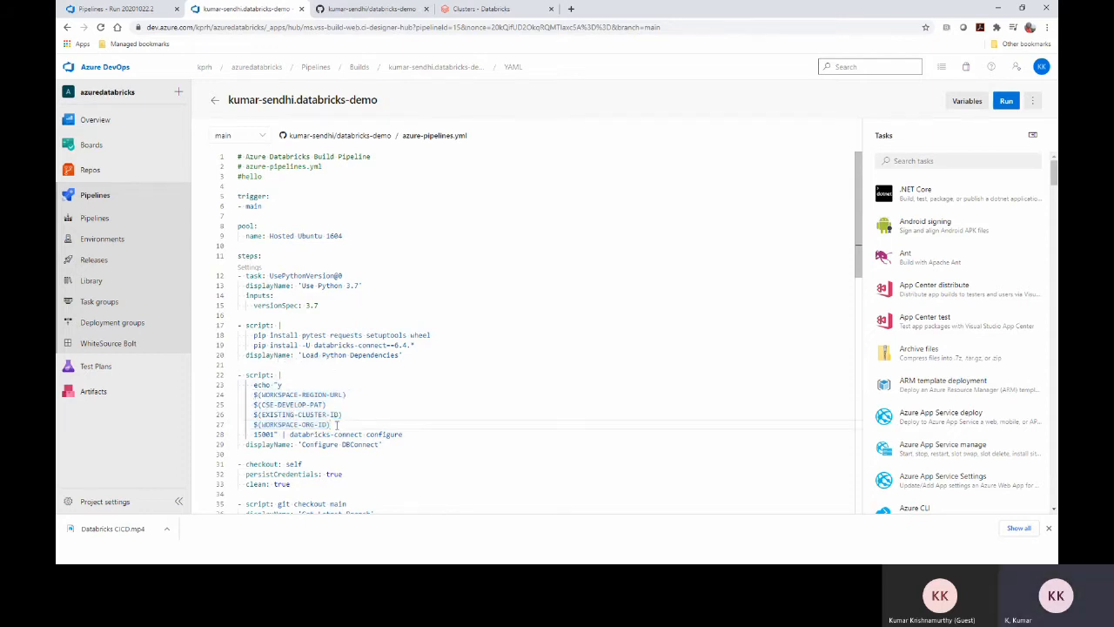
{"action": "left_click_drag", "start_coordinate": [337, 424], "coordinate": [254, 394]}
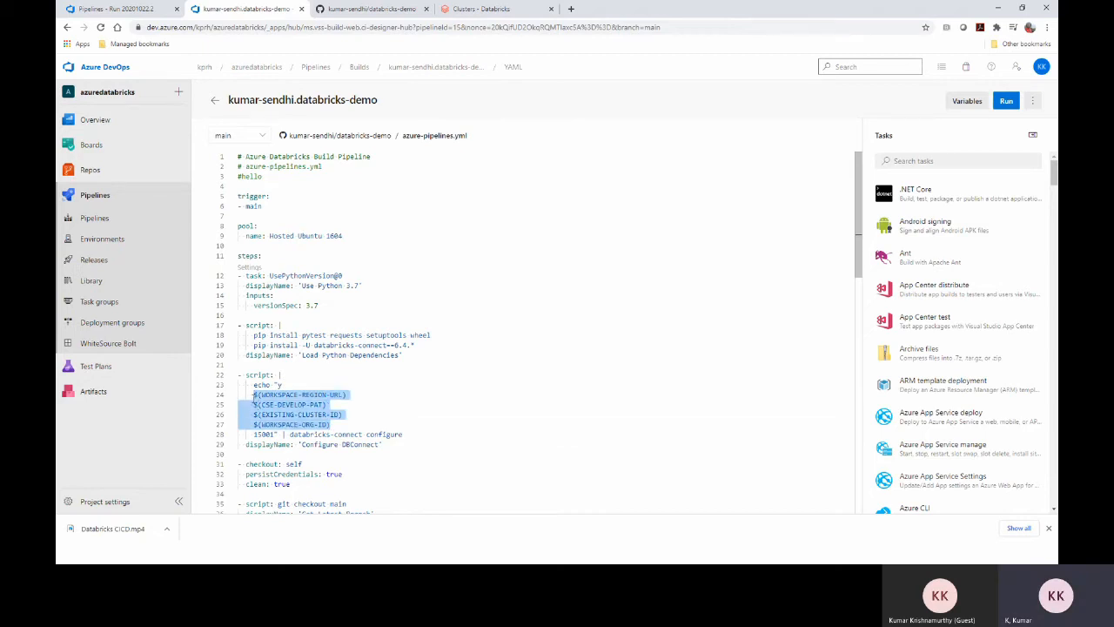
{"action": "left_click", "coordinate": [974, 103]}
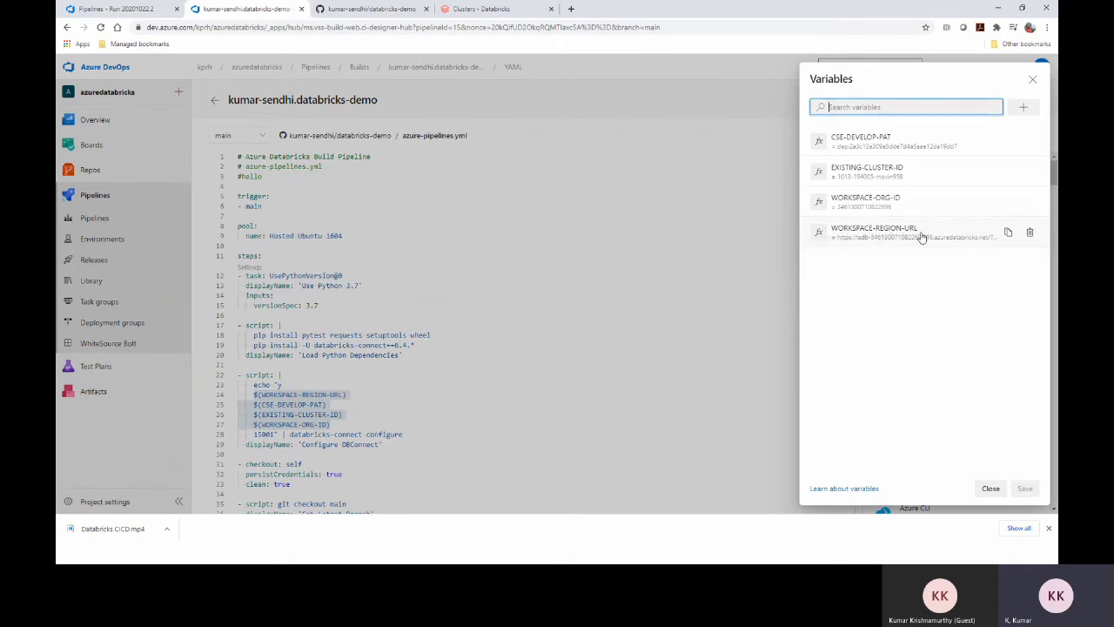
Select the Databricks workspace URL host and compare it with the pipeline variables
{"action": "left_click", "coordinate": [503, 9]}
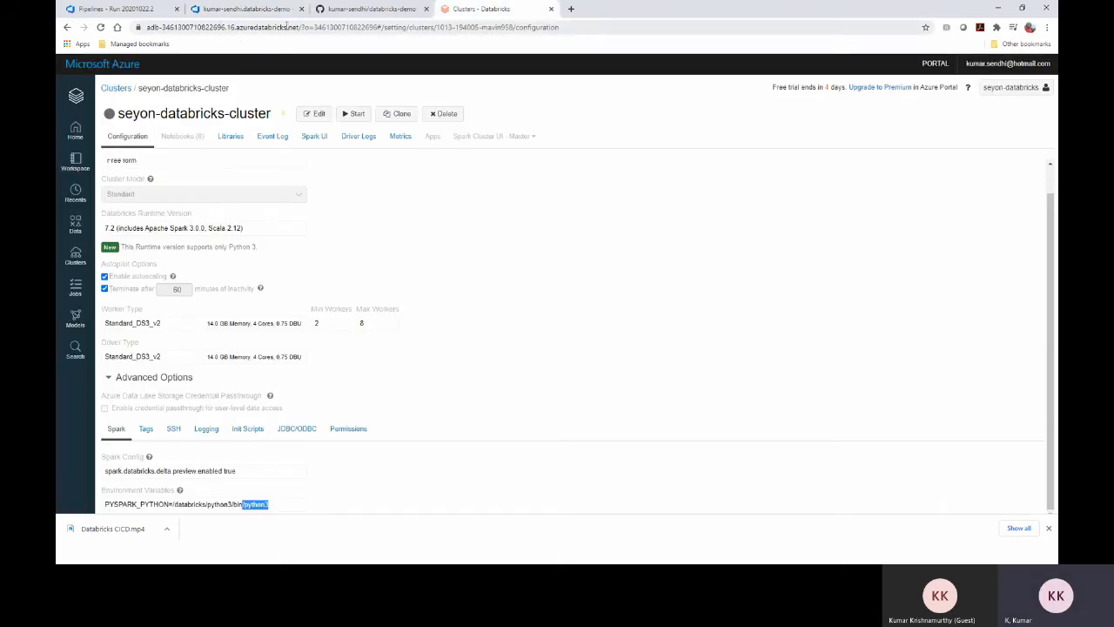
{"action": "left_click_drag", "start_coordinate": [300, 27], "coordinate": [148, 28]}
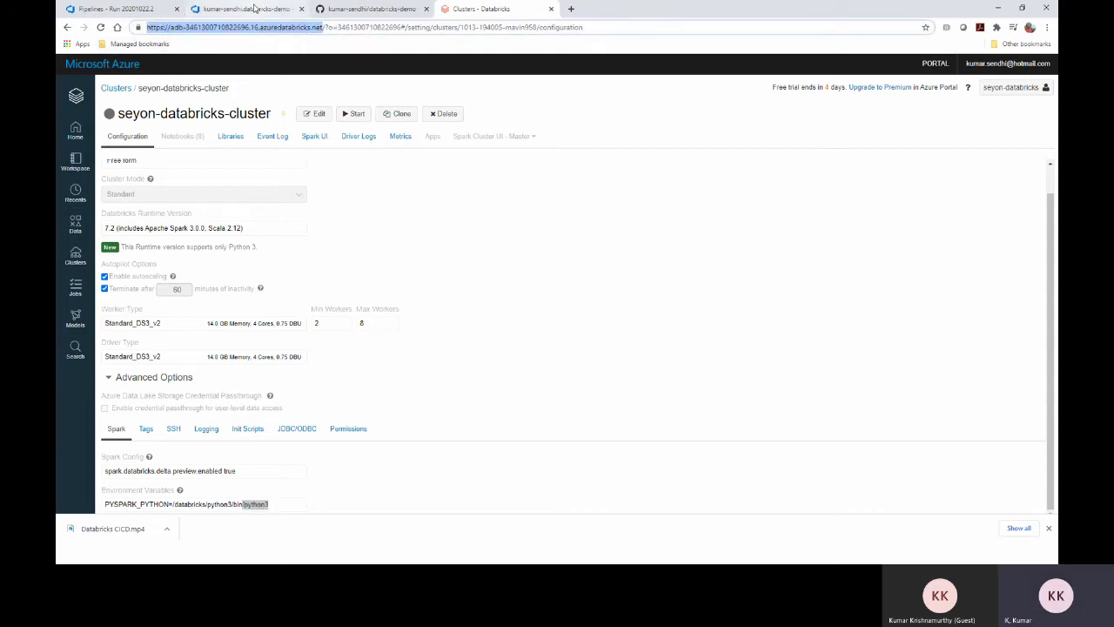
{"action": "left_click", "coordinate": [254, 9]}
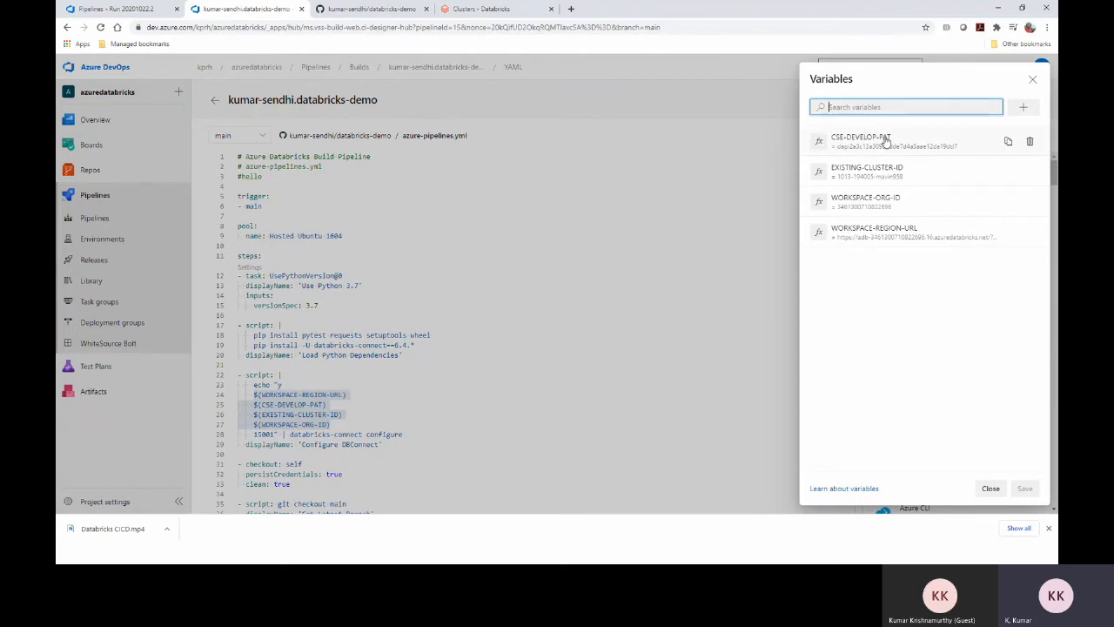
Open Databricks User Settings from the account menu to show the cicd access token
{"action": "left_click", "coordinate": [492, 8]}
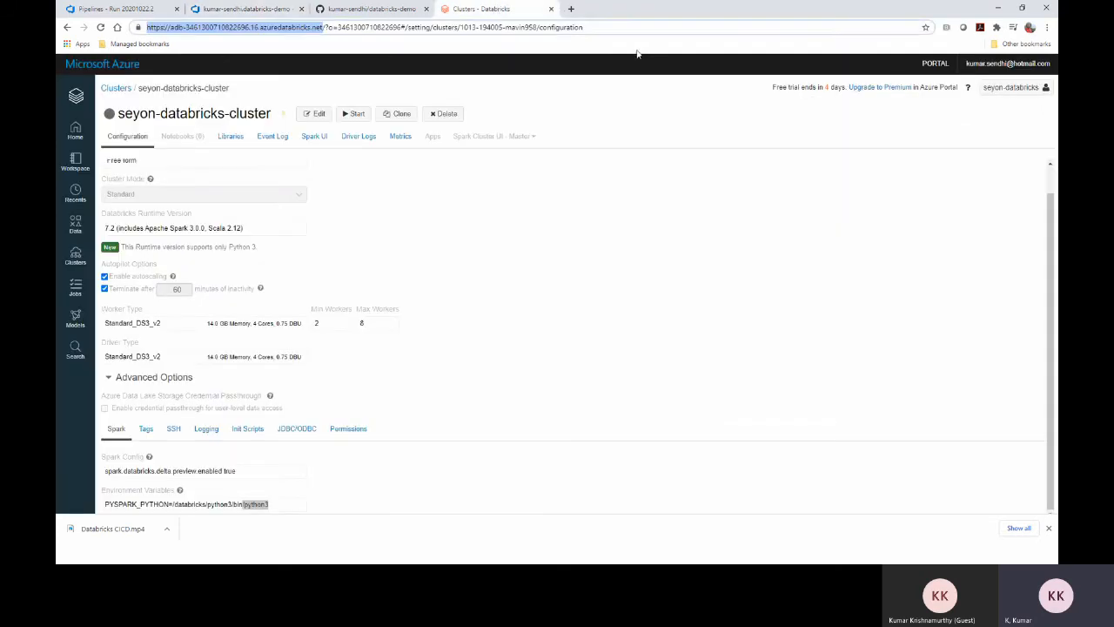
{"action": "left_click", "coordinate": [1010, 87]}
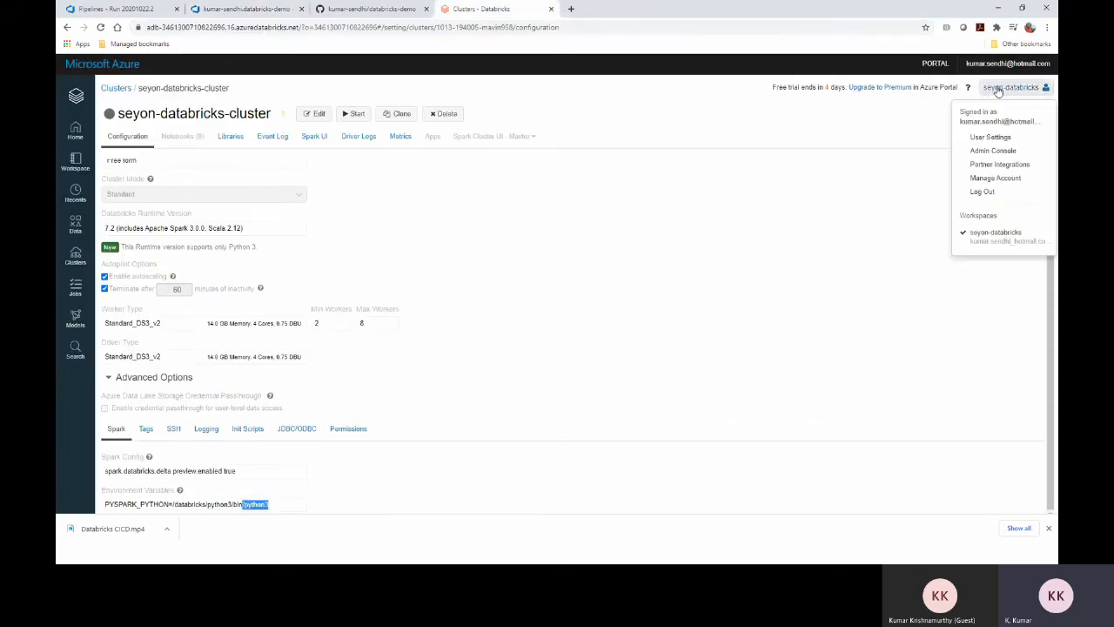
{"action": "left_click", "coordinate": [990, 137]}
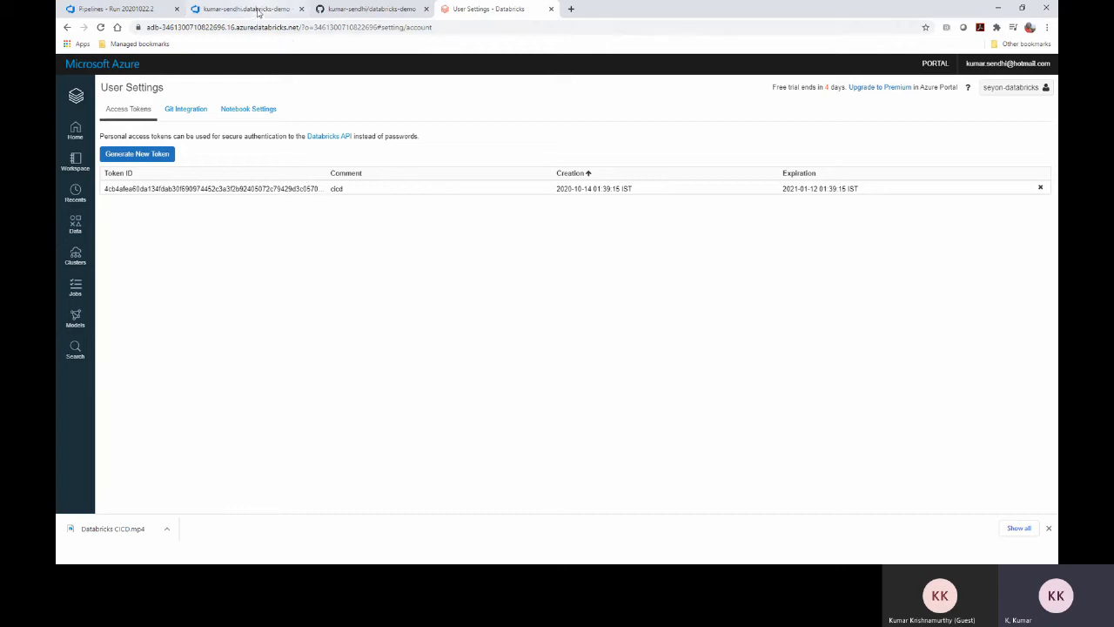
Glance back at the pipeline variables, then list the Databricks clusters showing seyon-databricks-cluster
{"action": "left_click", "coordinate": [253, 10]}
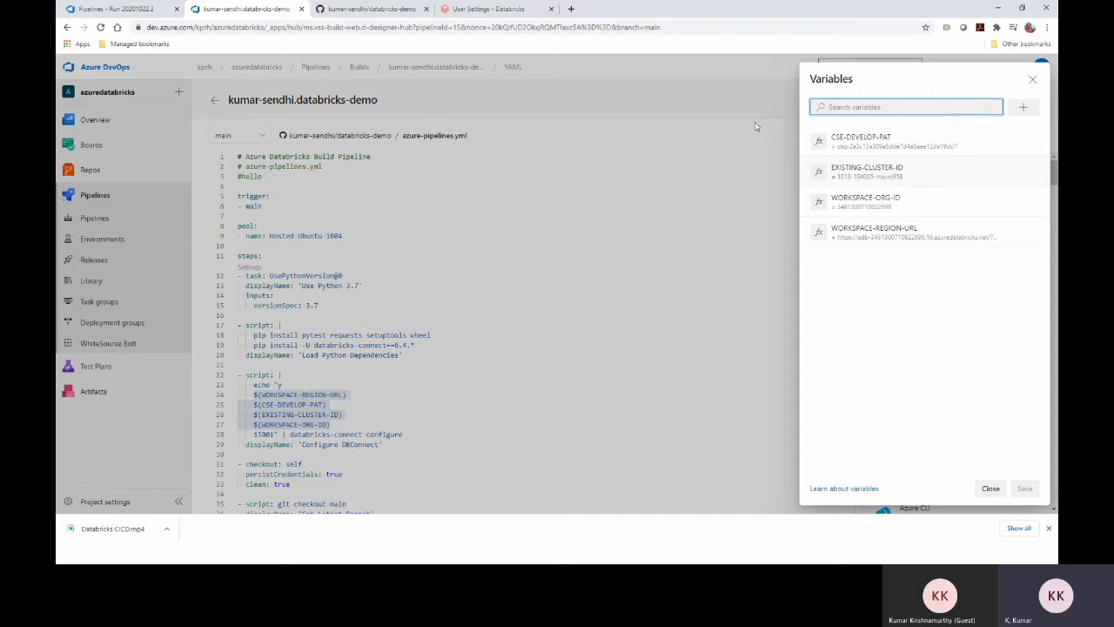
{"action": "left_click", "coordinate": [487, 9]}
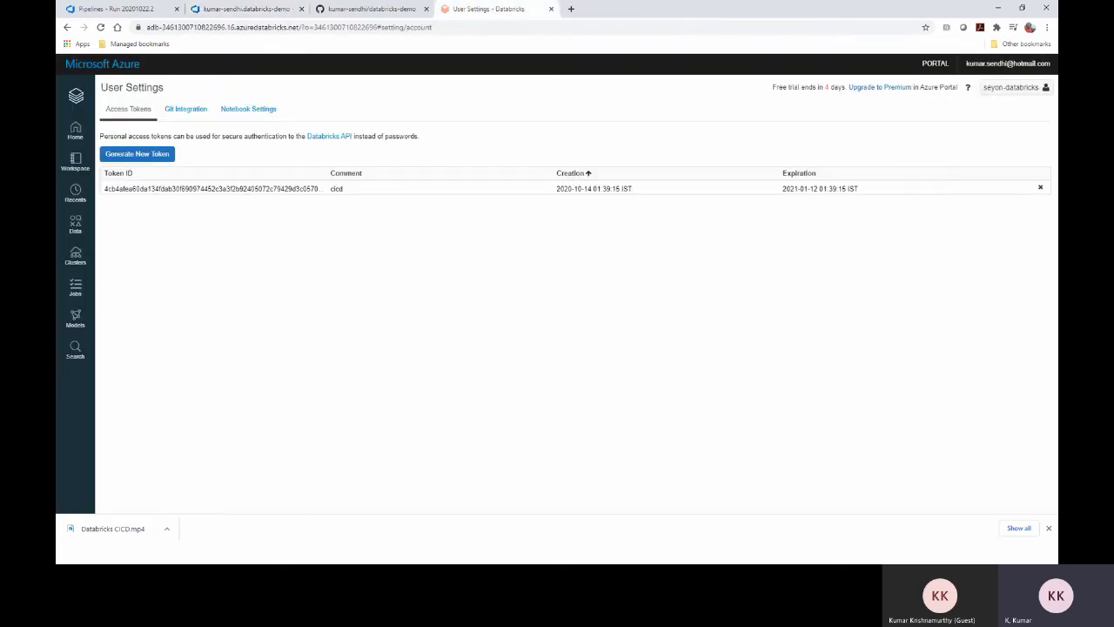
{"action": "left_click", "coordinate": [76, 259]}
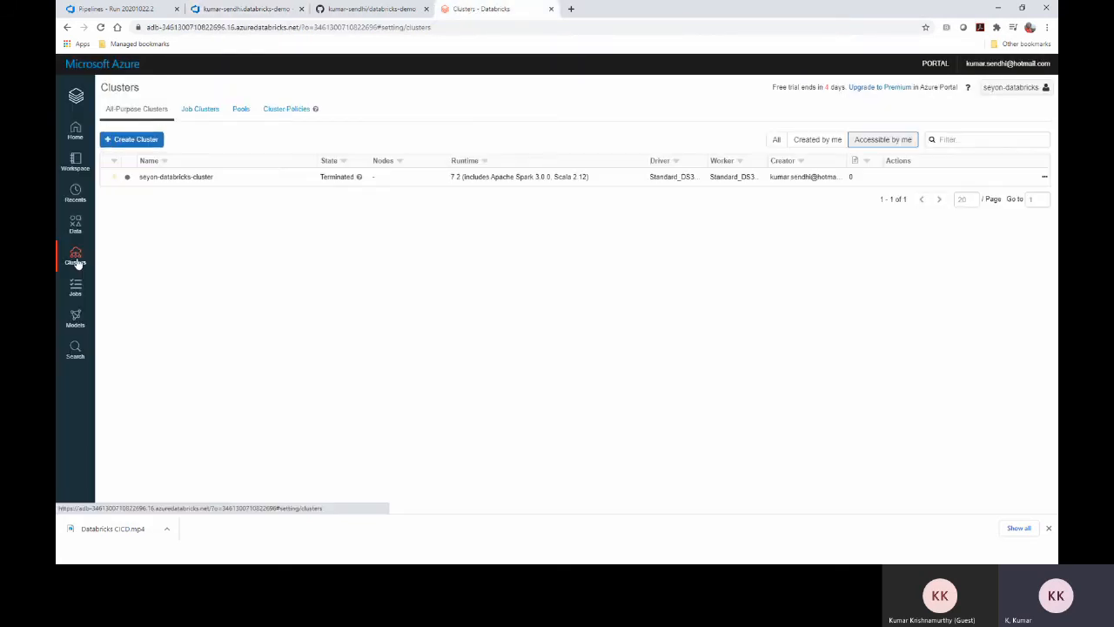
Select the ClusterId tag in seyon-databricks-cluster's advanced options and compare it with the pipeline variables
{"action": "left_click", "coordinate": [183, 177]}
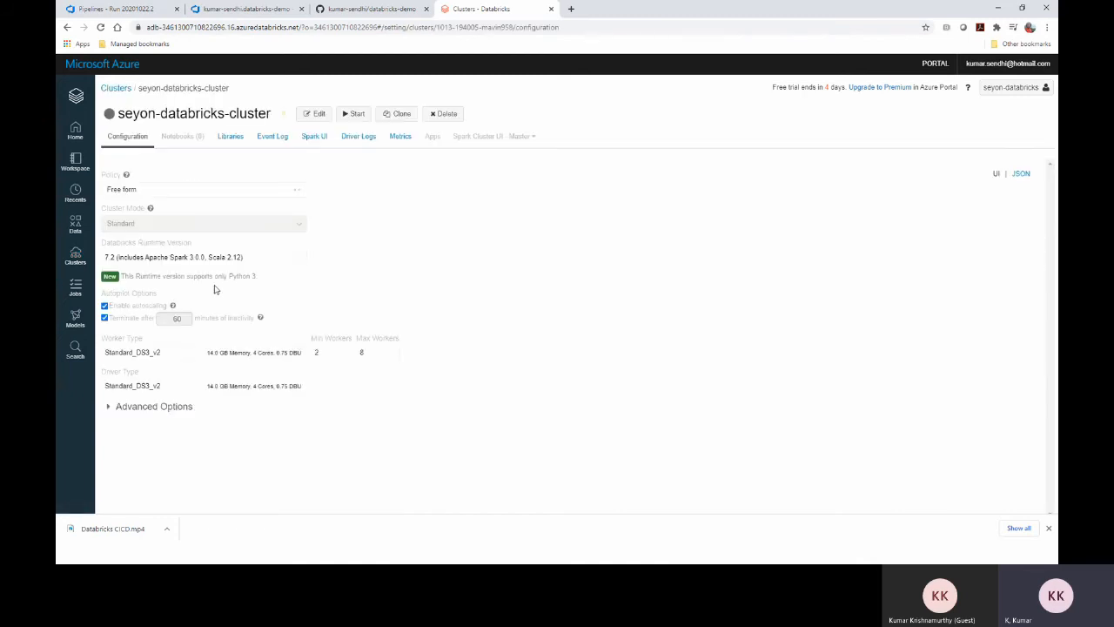
{"action": "left_click", "coordinate": [103, 407]}
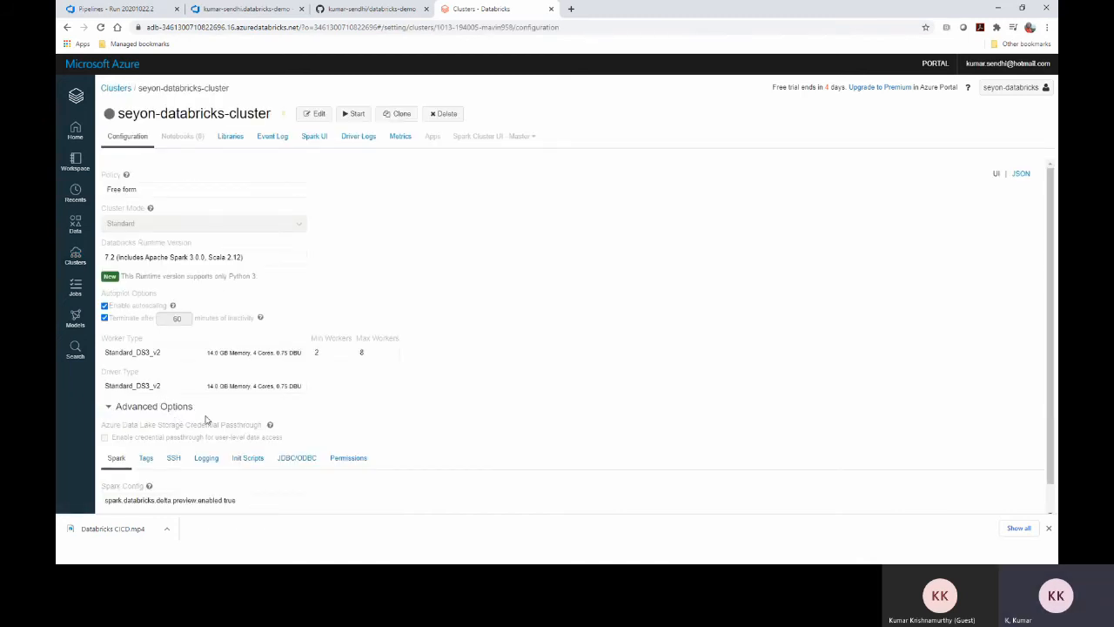
{"action": "scroll", "coordinate": [191, 425], "scroll_direction": "down", "scroll_amount": 1}
{"action": "left_click", "coordinate": [146, 431]}
{"action": "scroll", "coordinate": [293, 323], "scroll_direction": "down", "scroll_amount": 1}
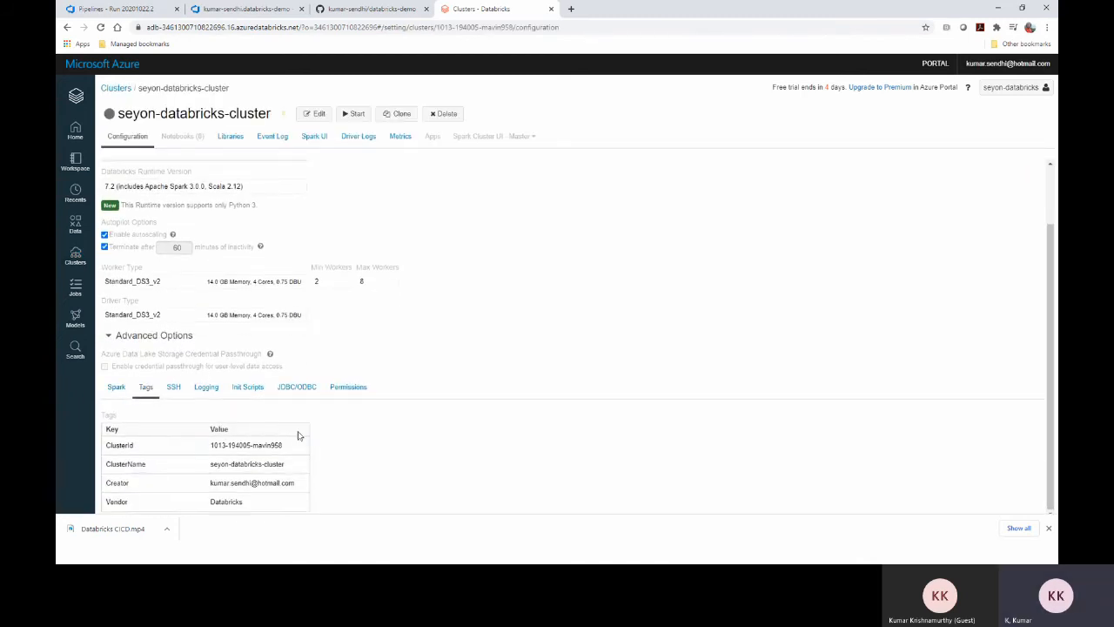
{"action": "left_click_drag", "start_coordinate": [282, 446], "coordinate": [210, 446]}
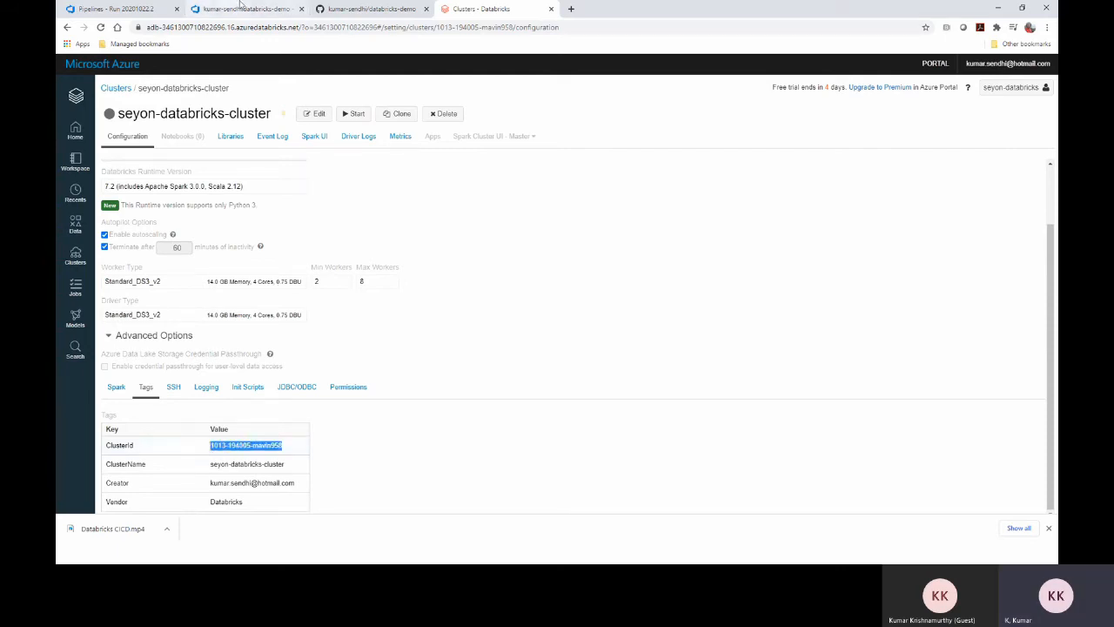
{"action": "left_click", "coordinate": [244, 8]}
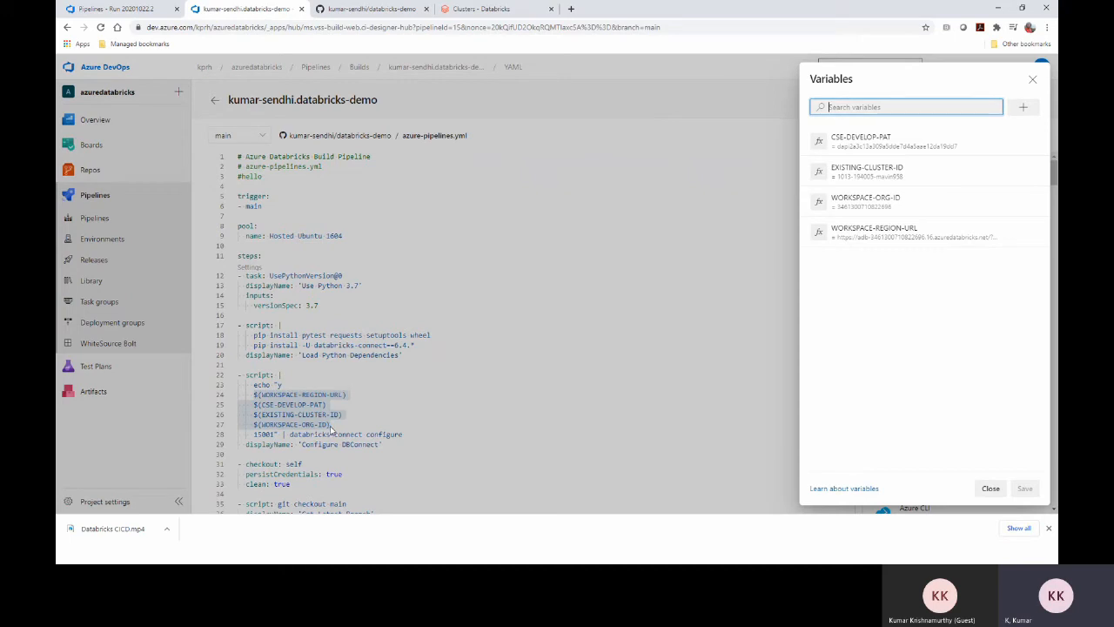
Select the workspace org ID after ?o= in the Databricks URL and return to the variables
{"action": "left_click", "coordinate": [505, 12]}
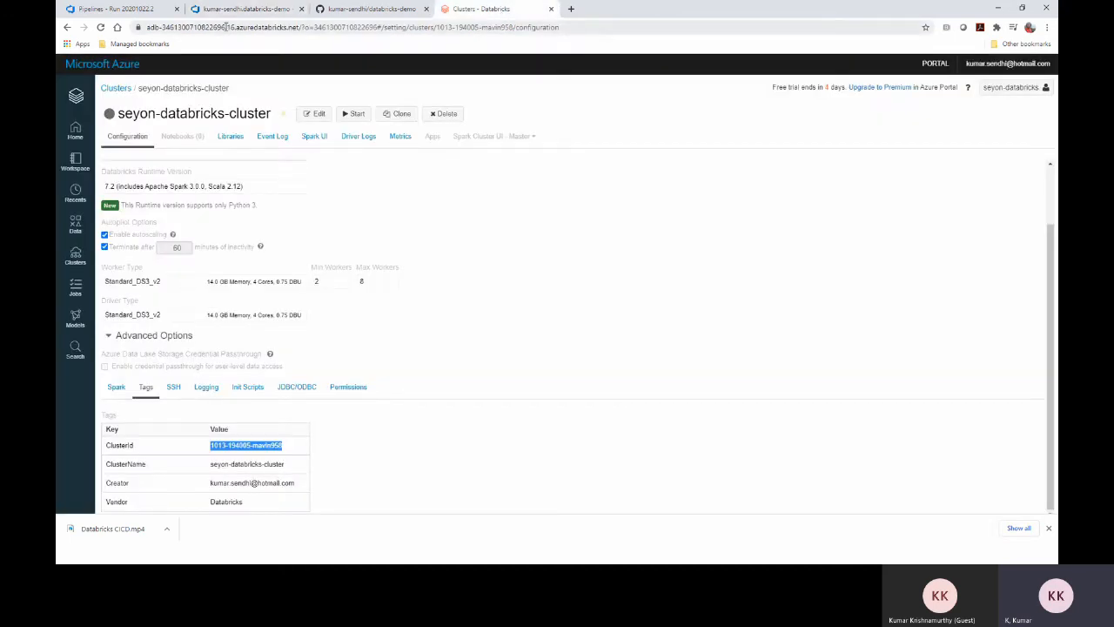
{"action": "left_click_drag", "start_coordinate": [225, 27], "coordinate": [163, 26]}
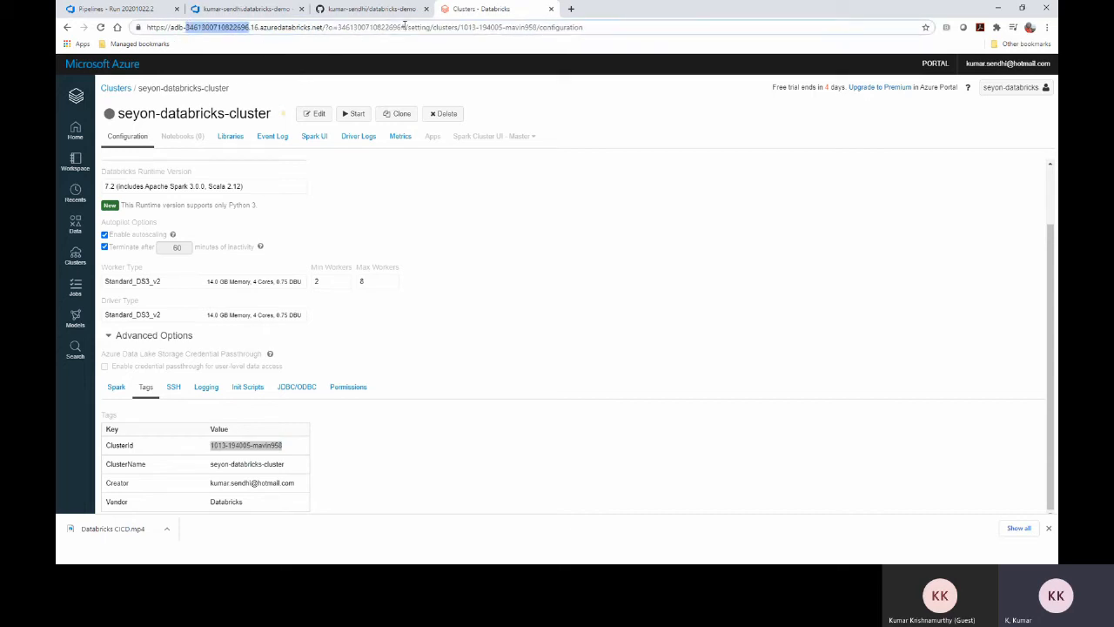
{"action": "left_click_drag", "start_coordinate": [404, 27], "coordinate": [344, 27]}
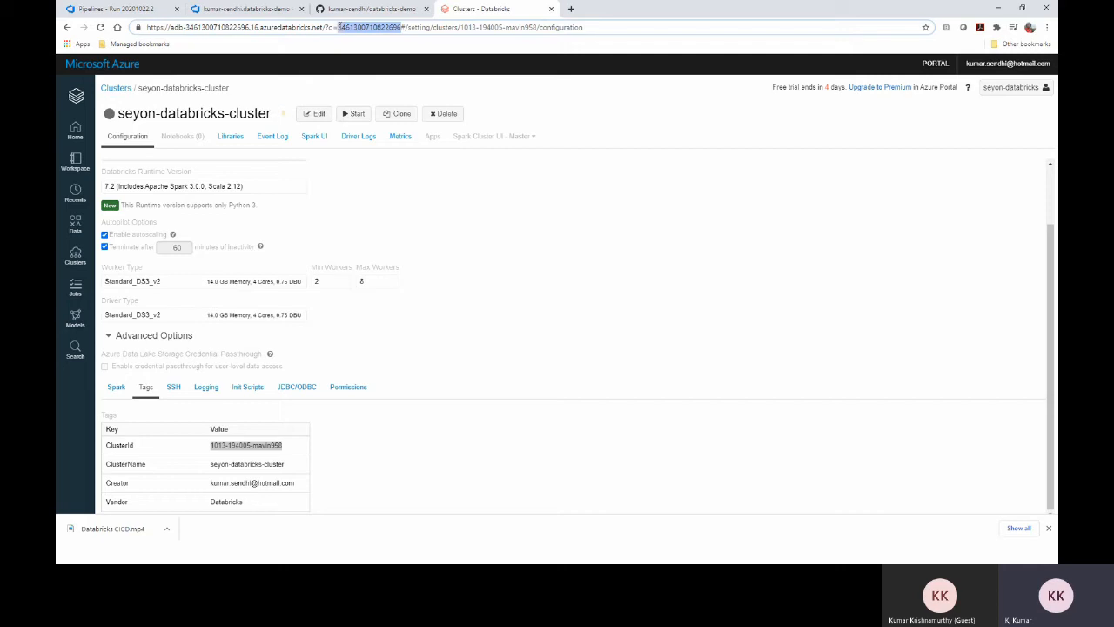
{"action": "left_click", "coordinate": [257, 11]}
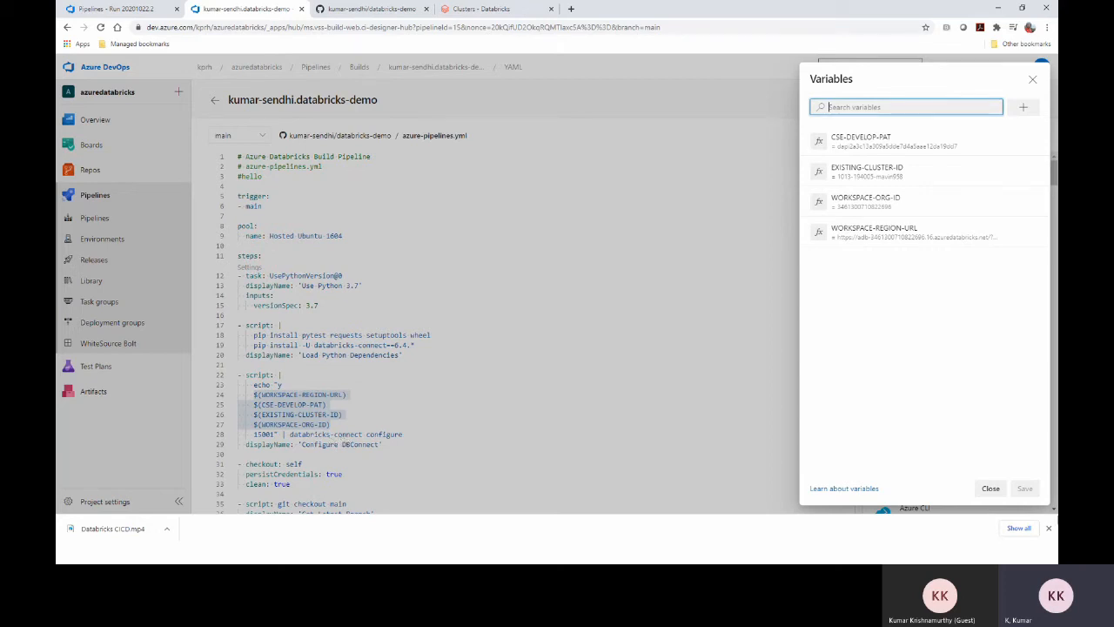
Close the Variables panel and highlight the Configure DBConnect lines 22–29 and checkout steps 31–36
{"action": "left_click", "coordinate": [991, 489]}
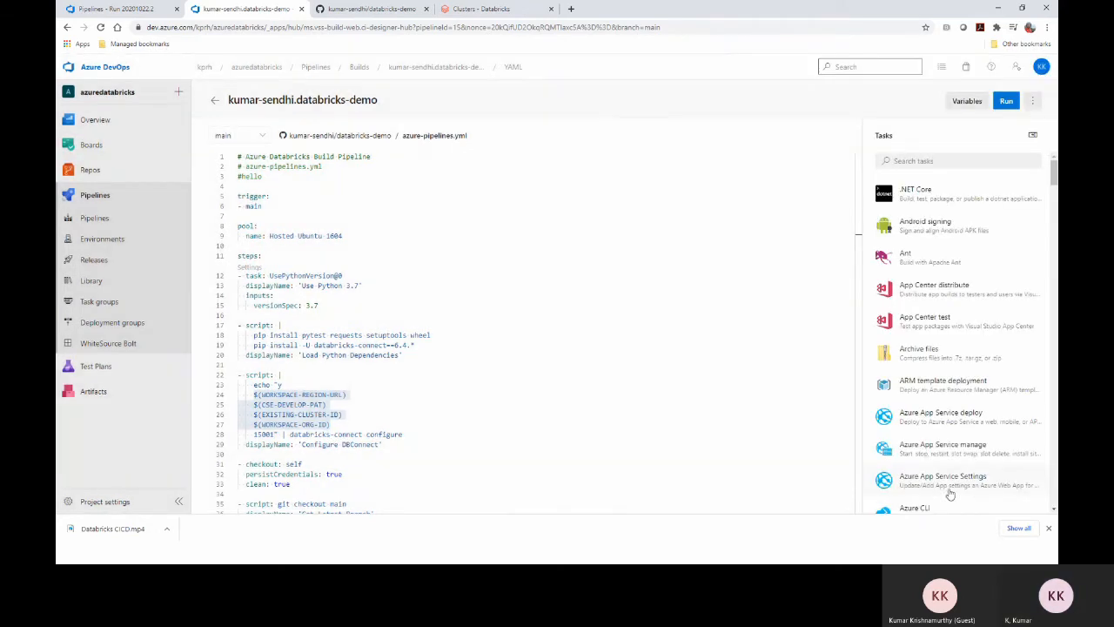
{"action": "left_click", "coordinate": [363, 444]}
{"action": "left_click_drag", "start_coordinate": [392, 442], "coordinate": [237, 376]}
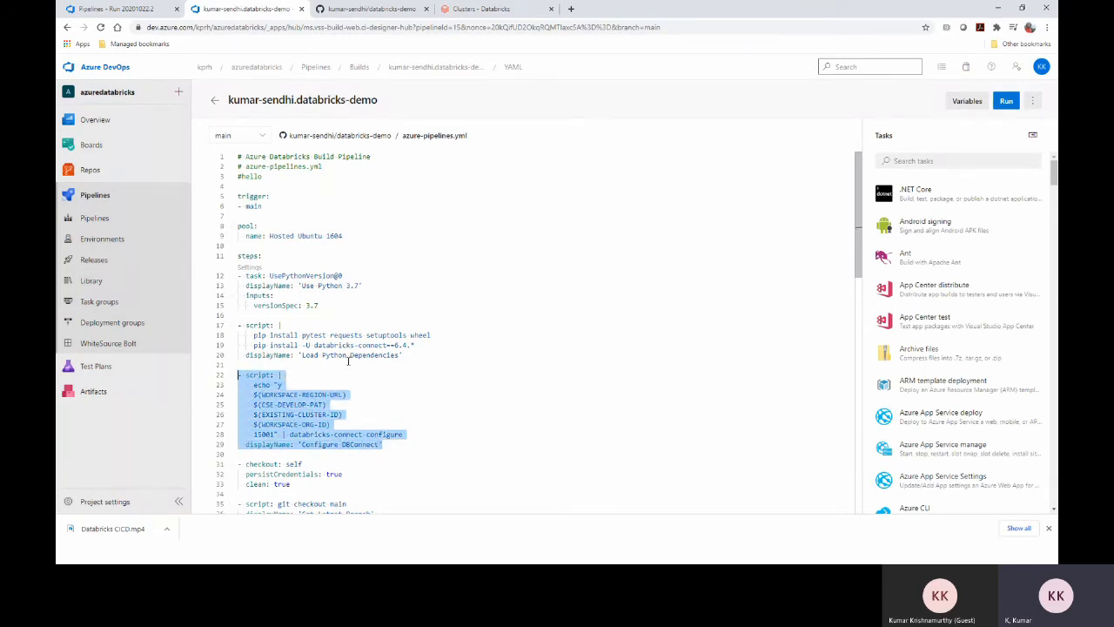
{"action": "scroll", "coordinate": [360, 346], "scroll_direction": "down", "scroll_amount": 5}
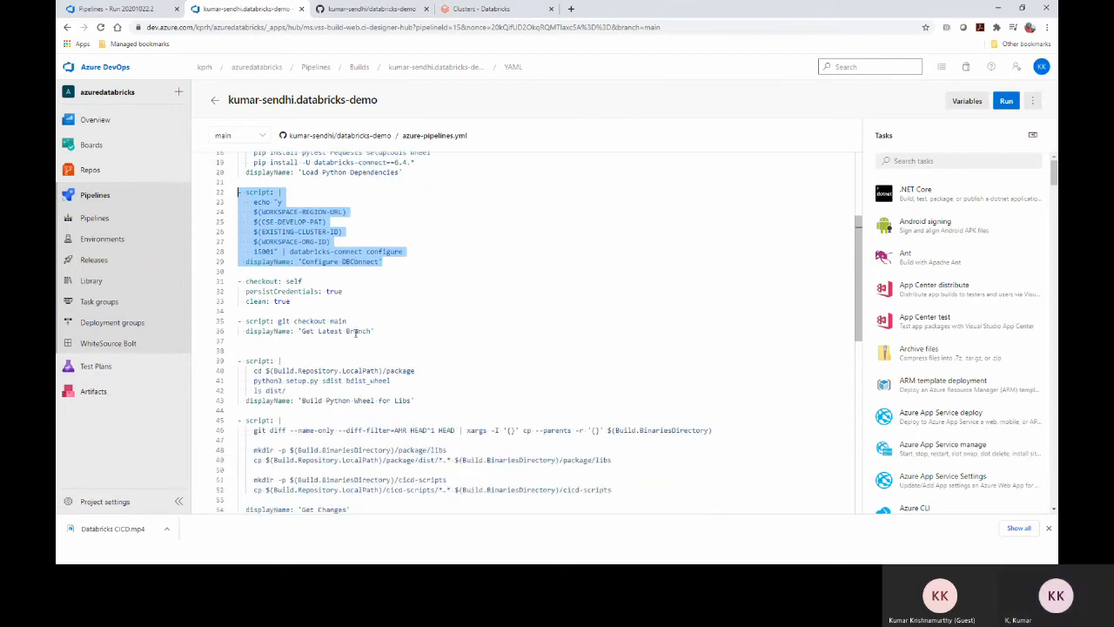
{"action": "scroll", "coordinate": [340, 332], "scroll_direction": "down", "scroll_amount": 1}
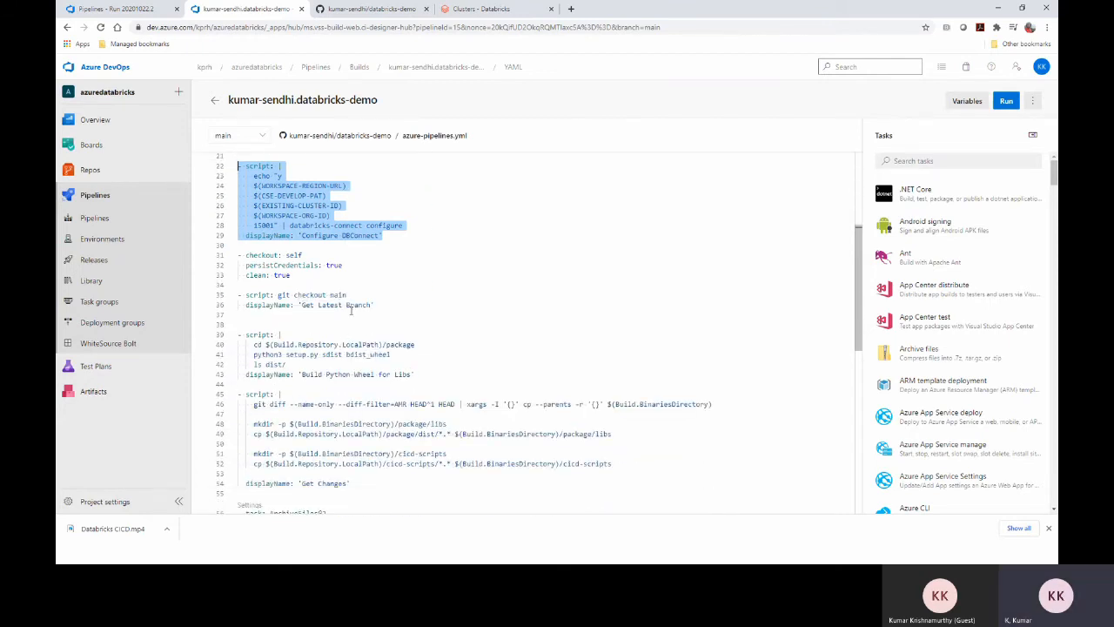
{"action": "left_click_drag", "start_coordinate": [387, 307], "coordinate": [237, 257]}
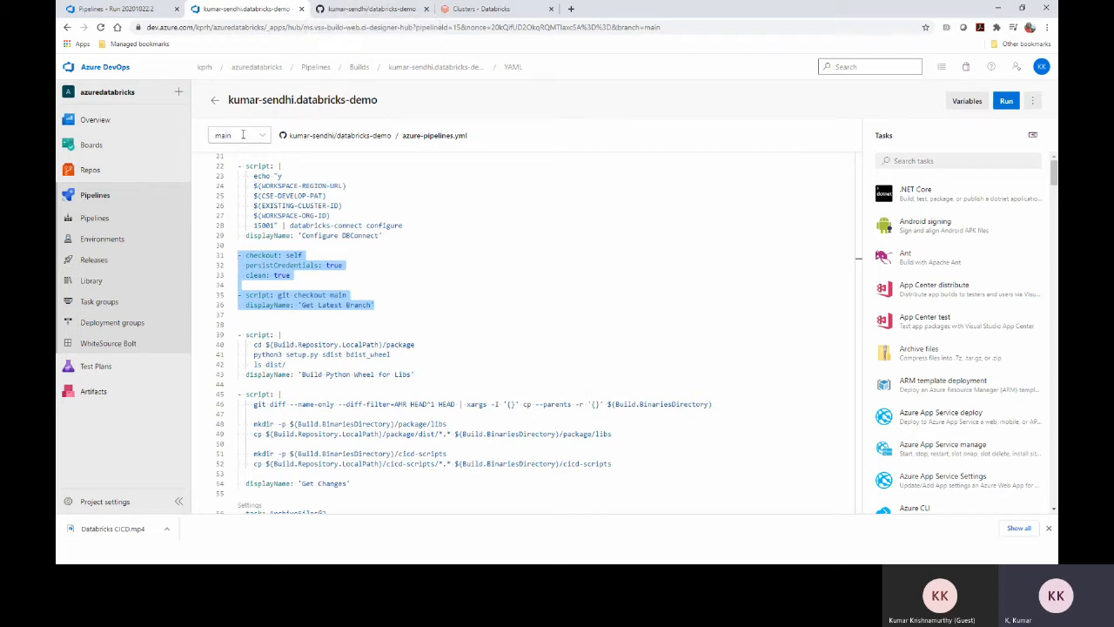
{"action": "left_click", "coordinate": [344, 9]}
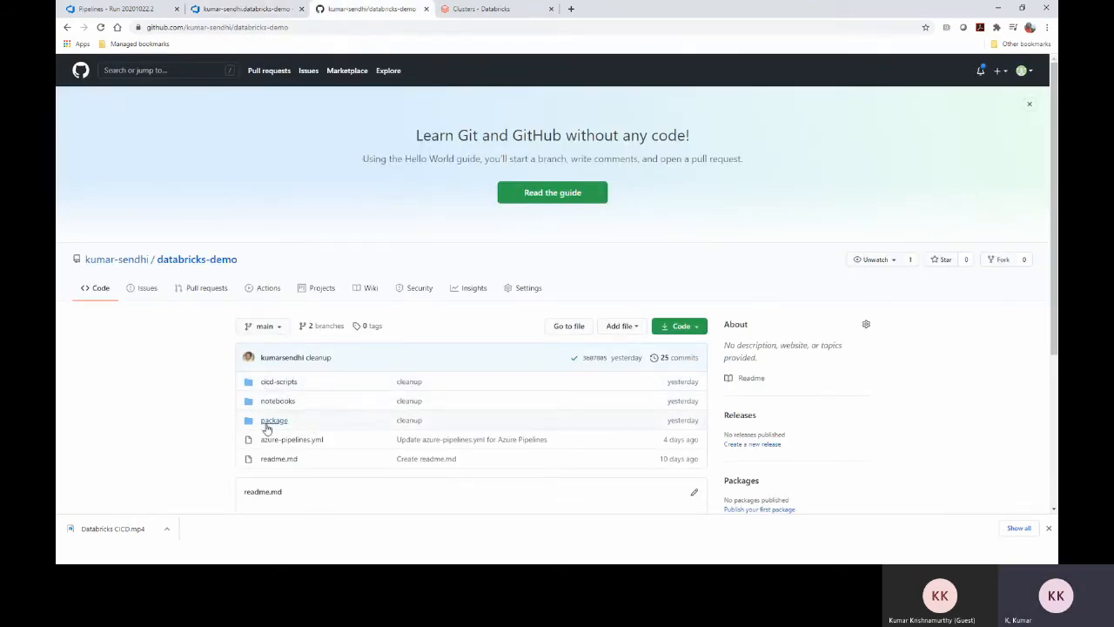
{"action": "left_click", "coordinate": [272, 9]}
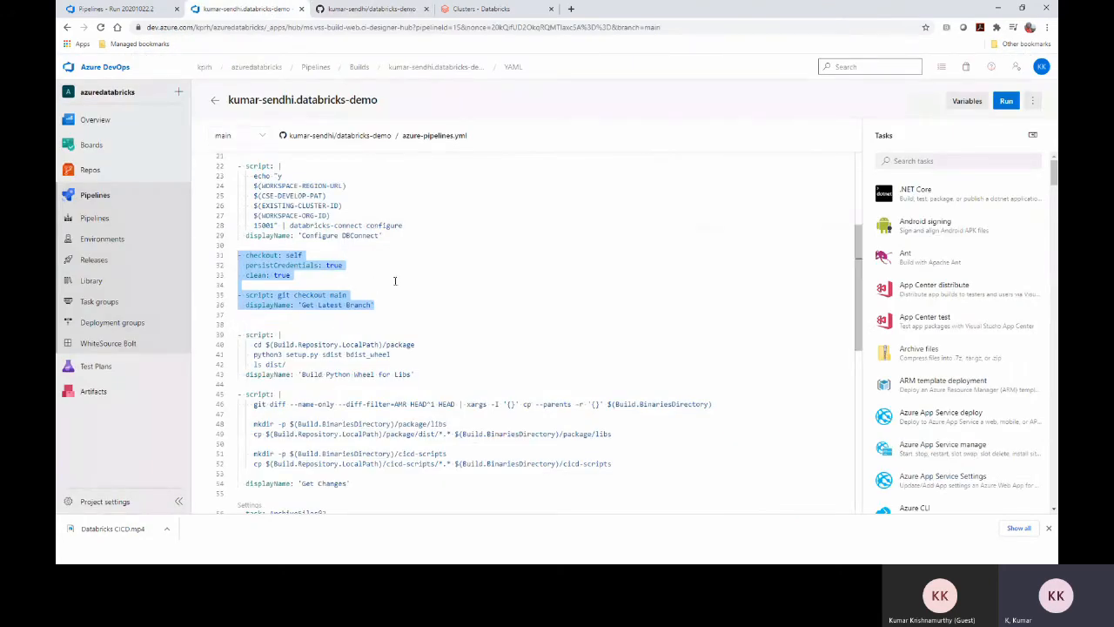
{"action": "scroll", "coordinate": [377, 283], "scroll_direction": "down", "scroll_amount": 2}
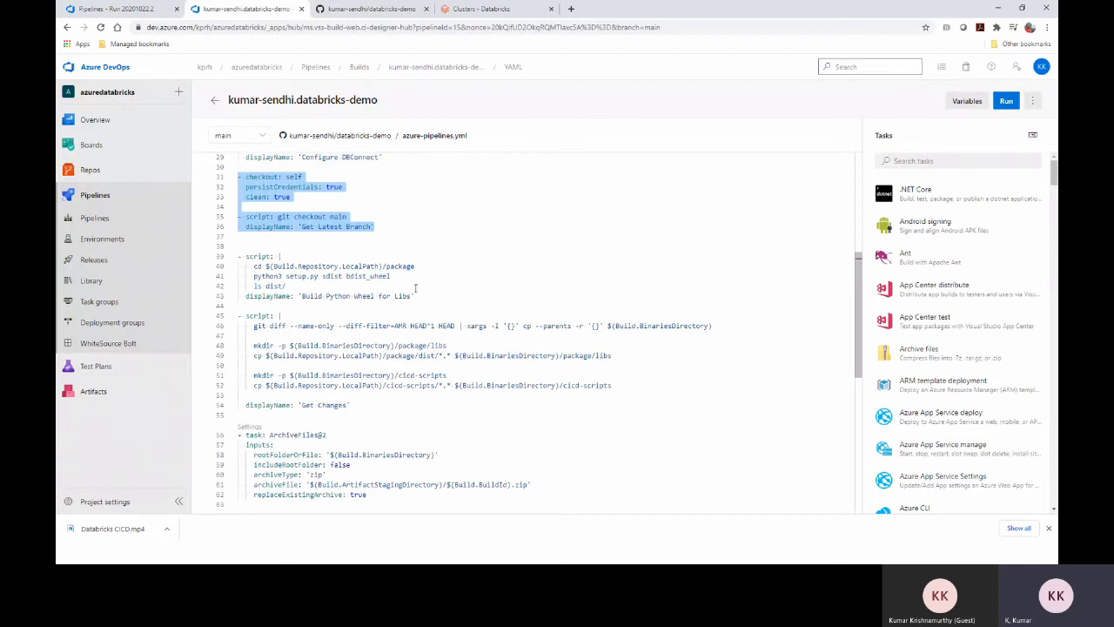
{"action": "left_click_drag", "start_coordinate": [421, 298], "coordinate": [238, 256]}
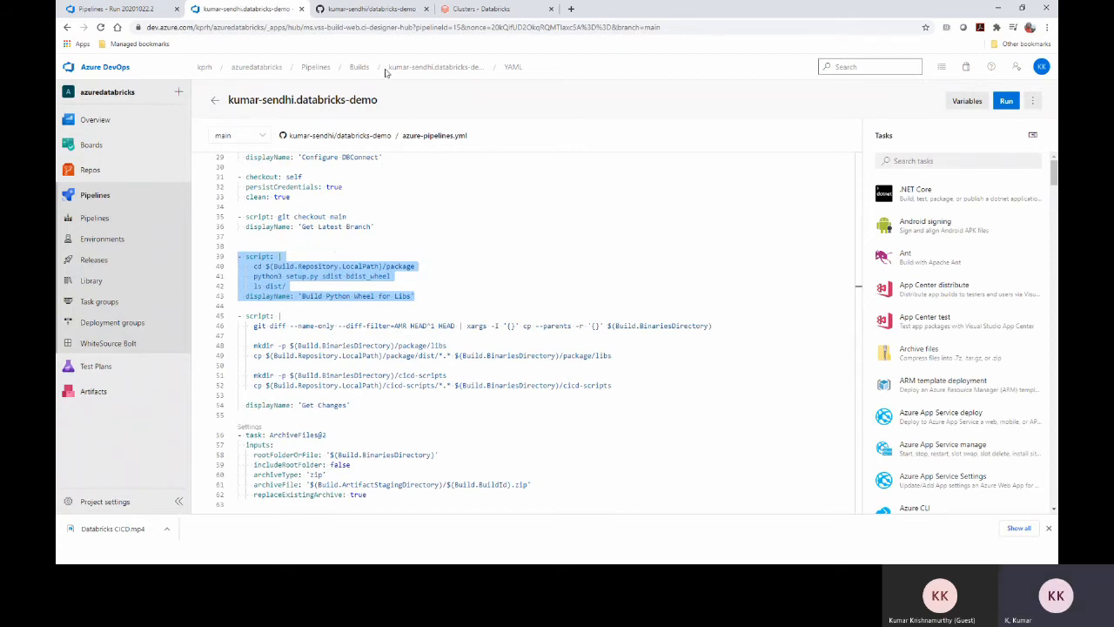
{"action": "left_click", "coordinate": [370, 9]}
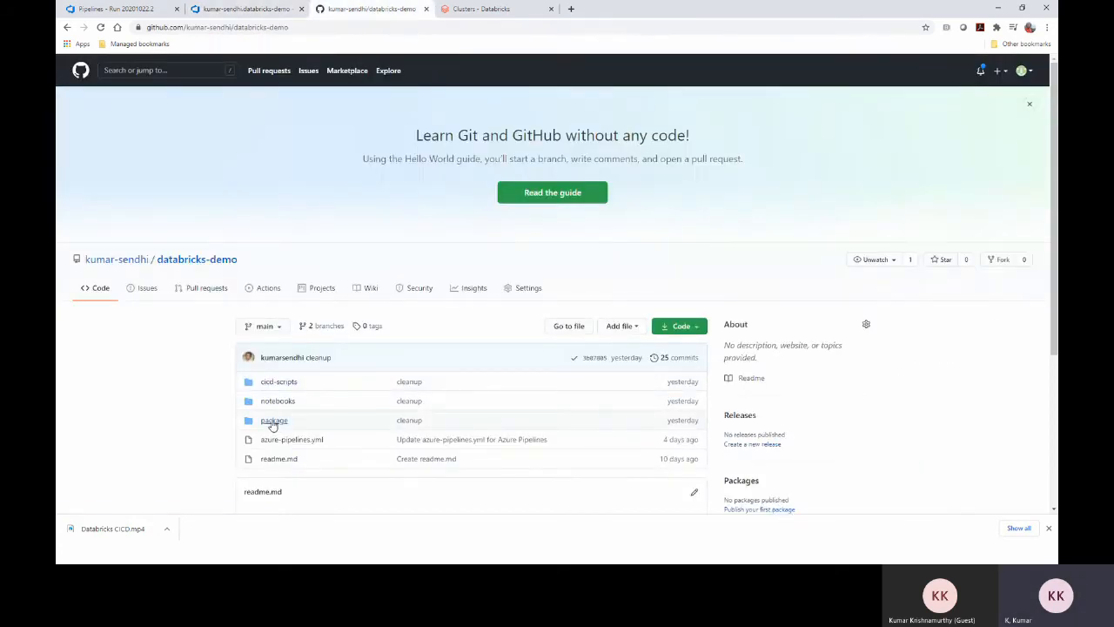
{"action": "left_click", "coordinate": [275, 421]}
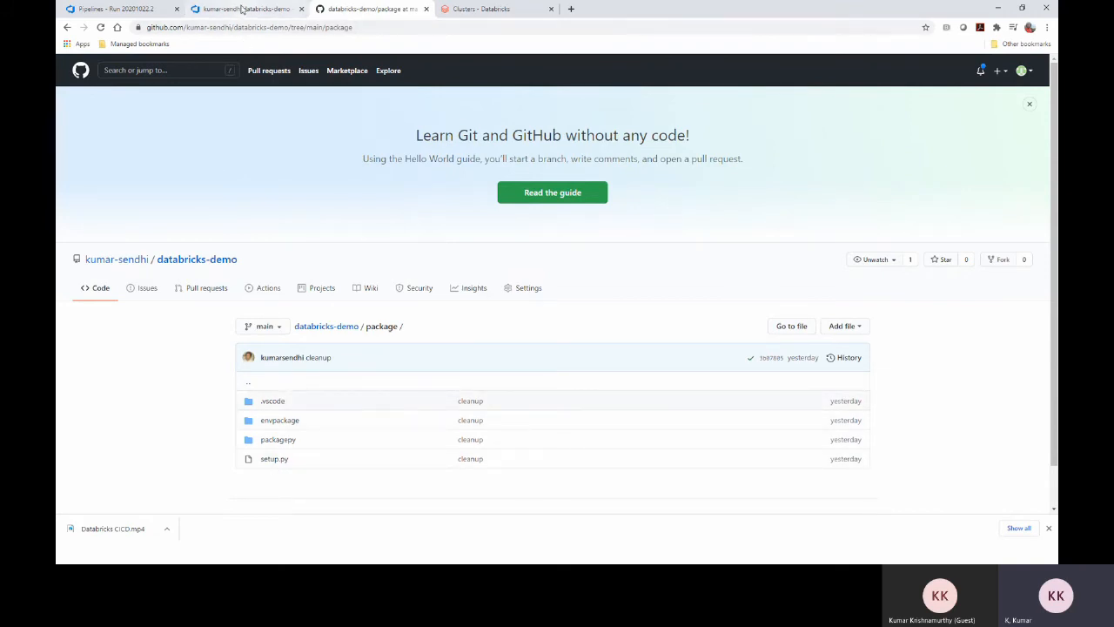
{"action": "left_click", "coordinate": [242, 10]}
{"action": "left_click", "coordinate": [453, 278]}
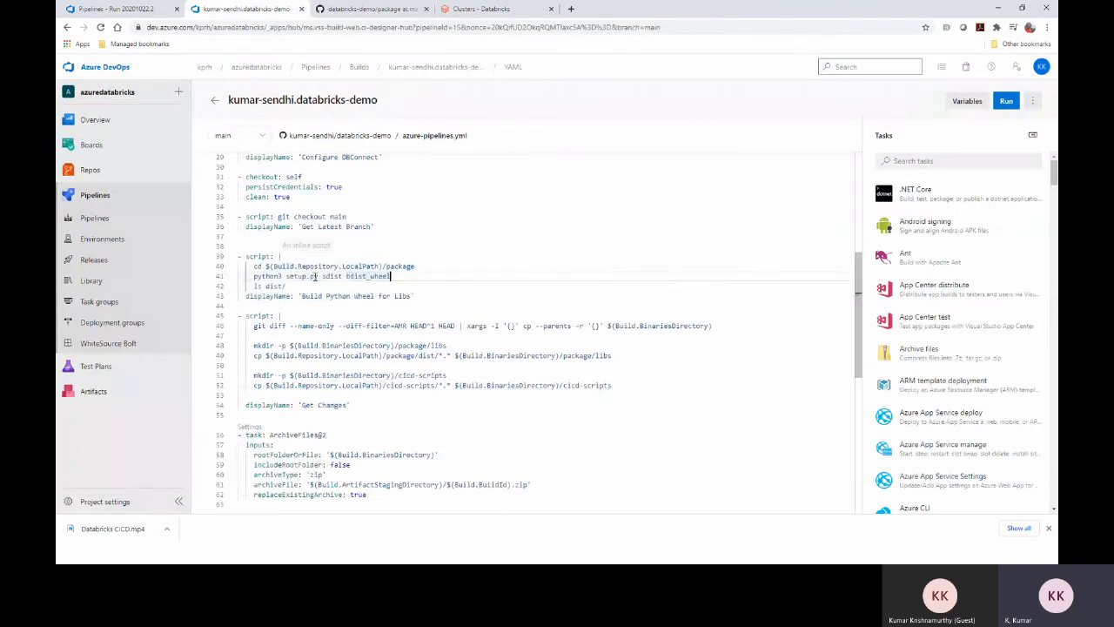
{"action": "left_click_drag", "start_coordinate": [421, 292], "coordinate": [236, 256]}
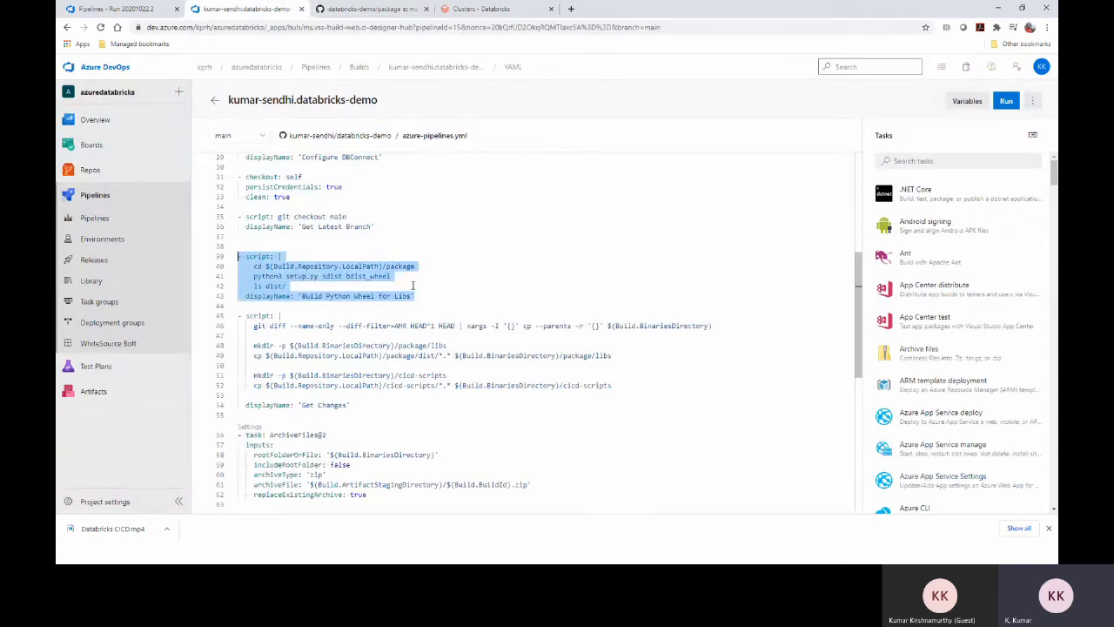
{"action": "scroll", "coordinate": [414, 285], "scroll_direction": "down", "scroll_amount": 1}
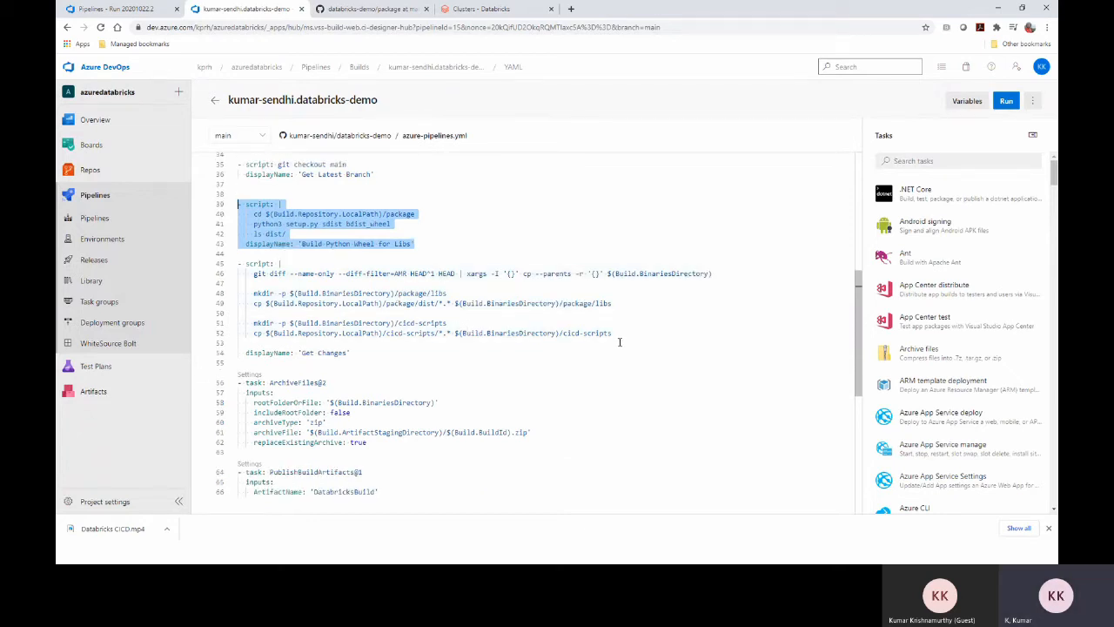
{"action": "left_click_drag", "start_coordinate": [626, 337], "coordinate": [234, 265]}
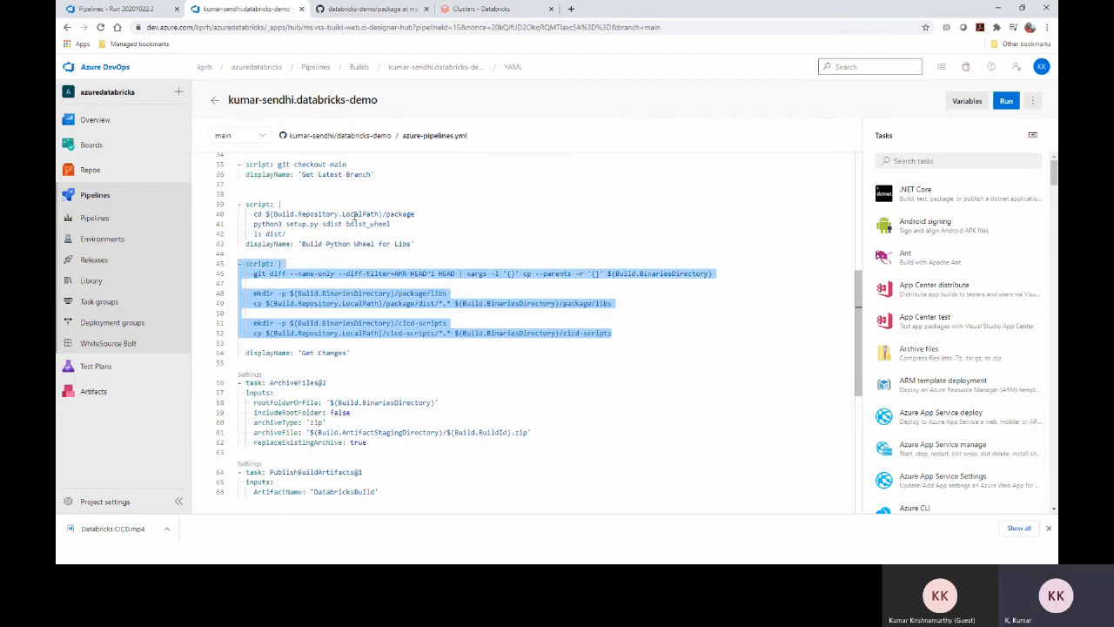
{"action": "left_click", "coordinate": [347, 8]}
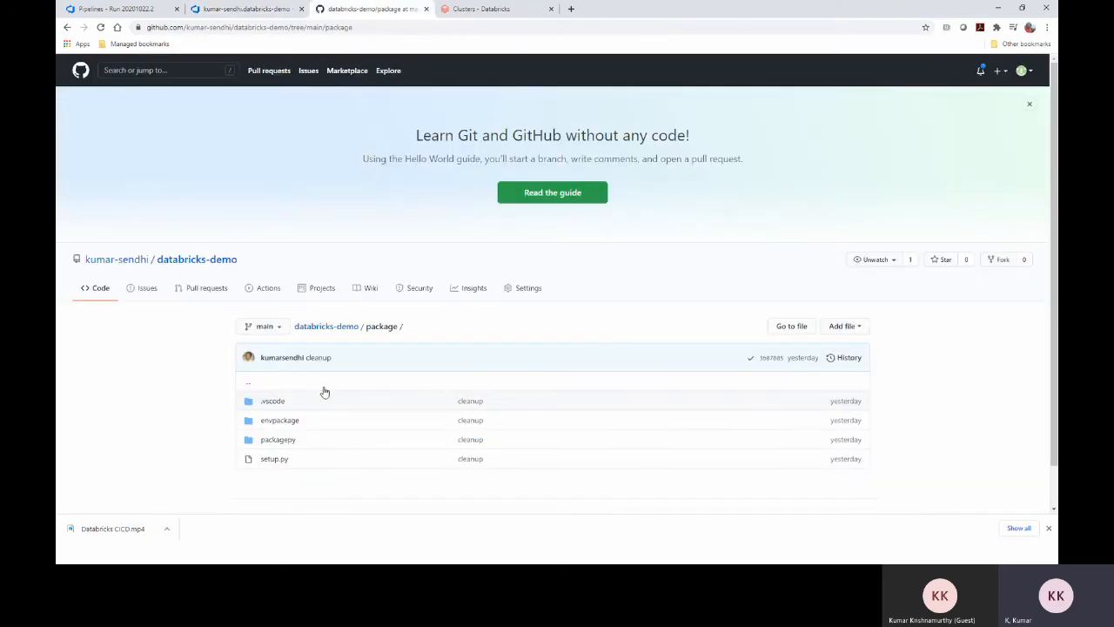
{"action": "left_click", "coordinate": [341, 327]}
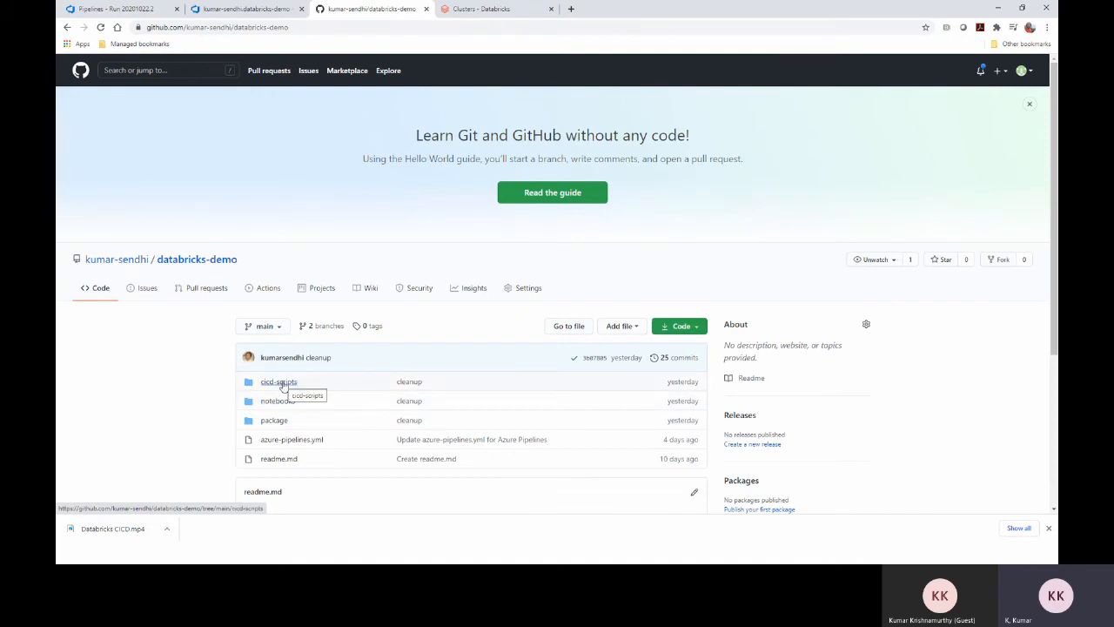
{"action": "left_click", "coordinate": [261, 9]}
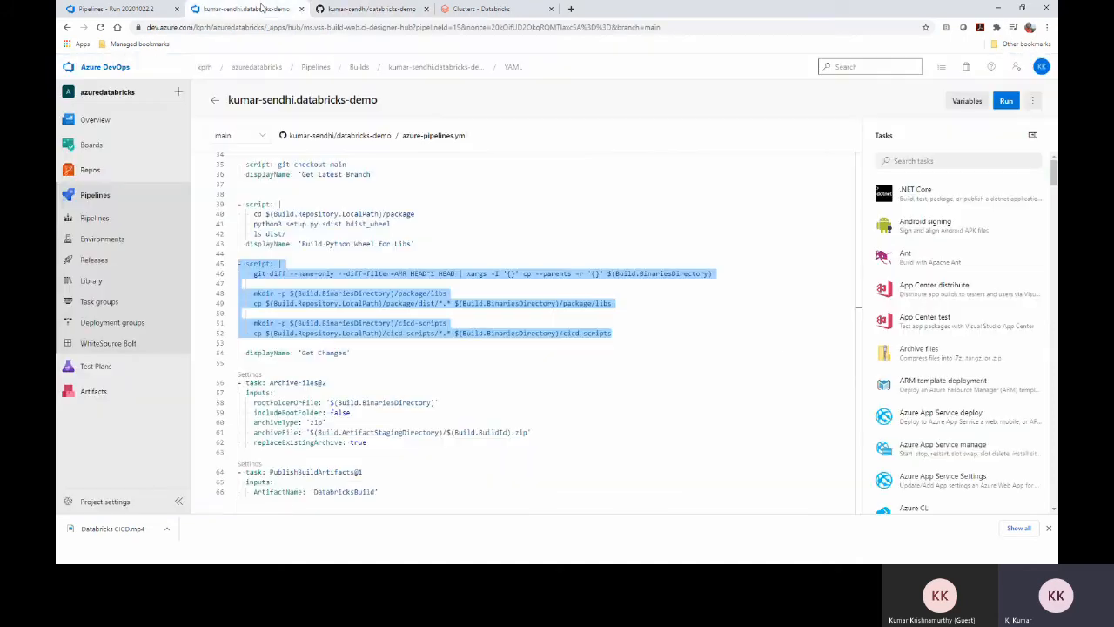
{"action": "left_click", "coordinate": [502, 373]}
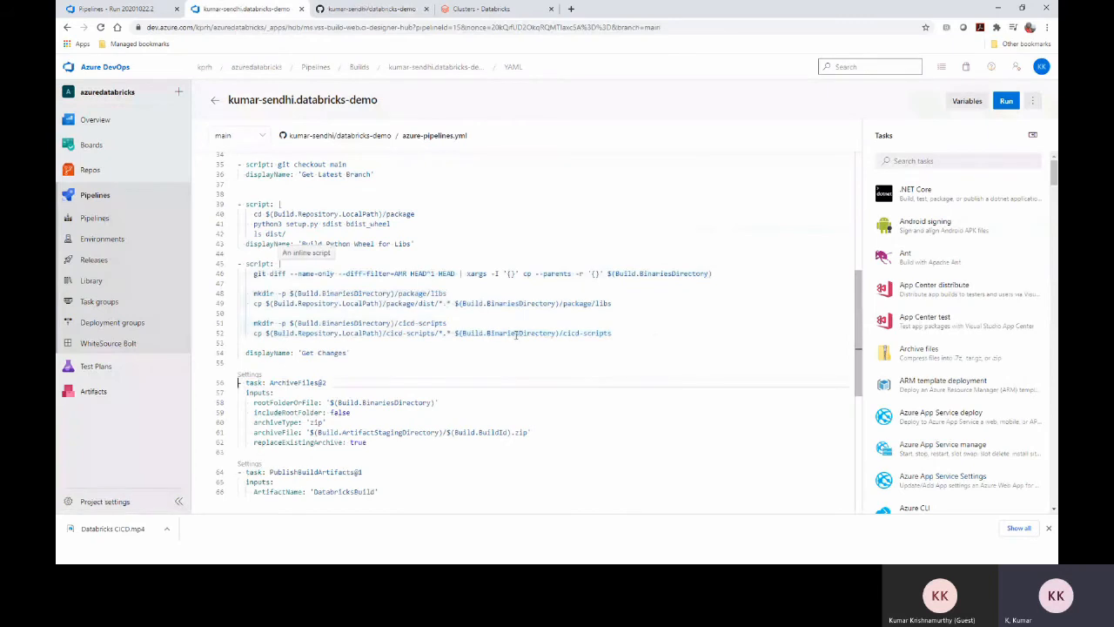
{"action": "double_click", "coordinate": [520, 333]}
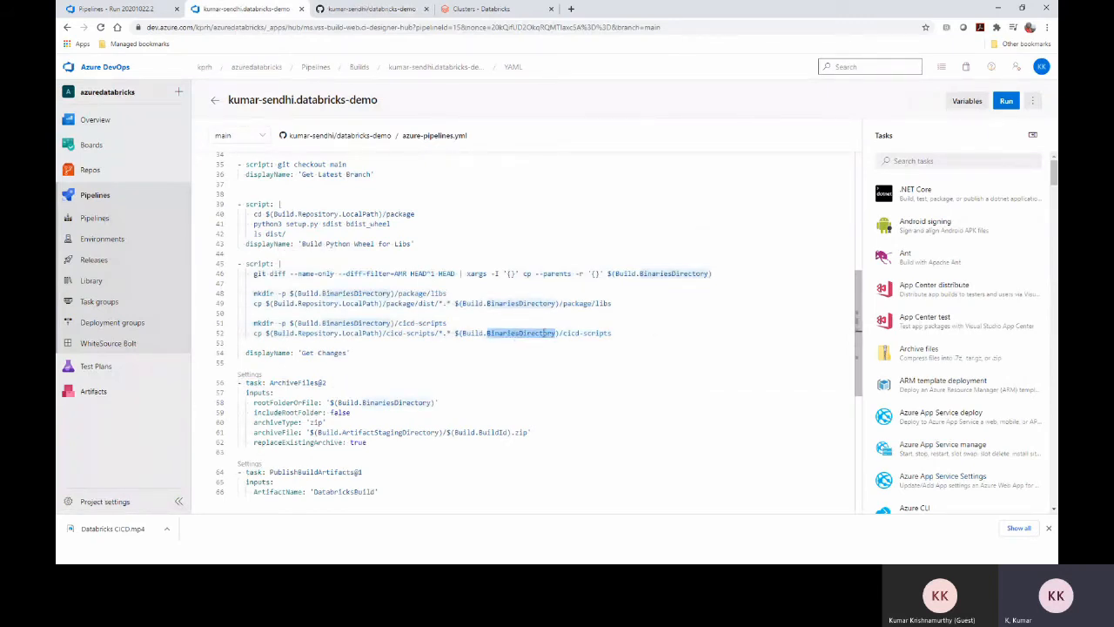
{"action": "left_click_drag", "start_coordinate": [560, 334], "coordinate": [467, 334]}
{"action": "scroll", "coordinate": [379, 288], "scroll_direction": "down", "scroll_amount": 2}
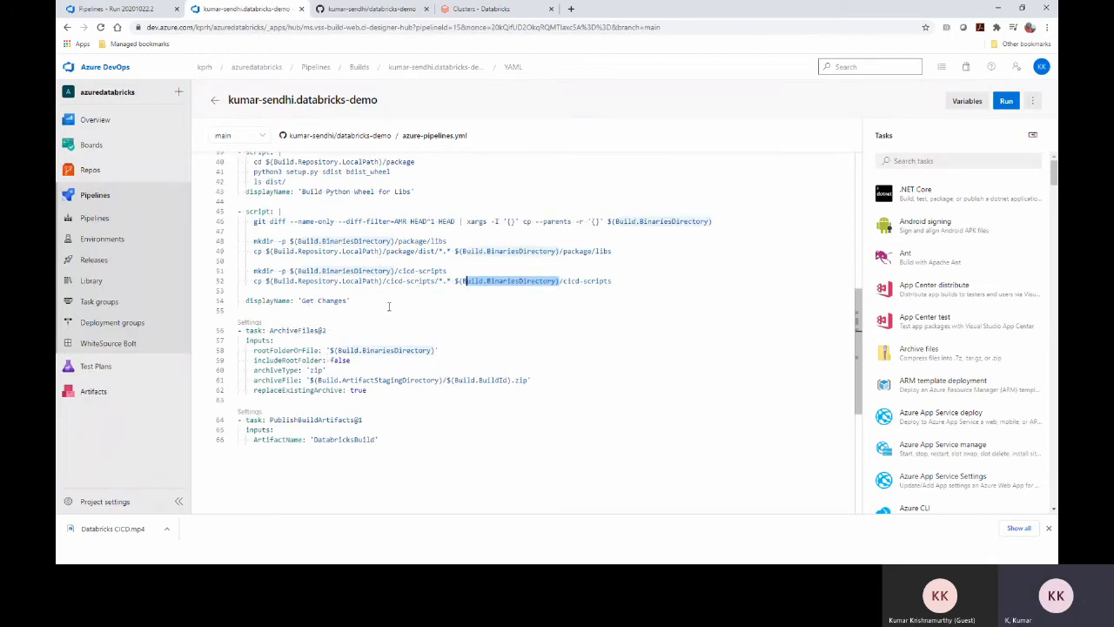
{"action": "left_click", "coordinate": [529, 292]}
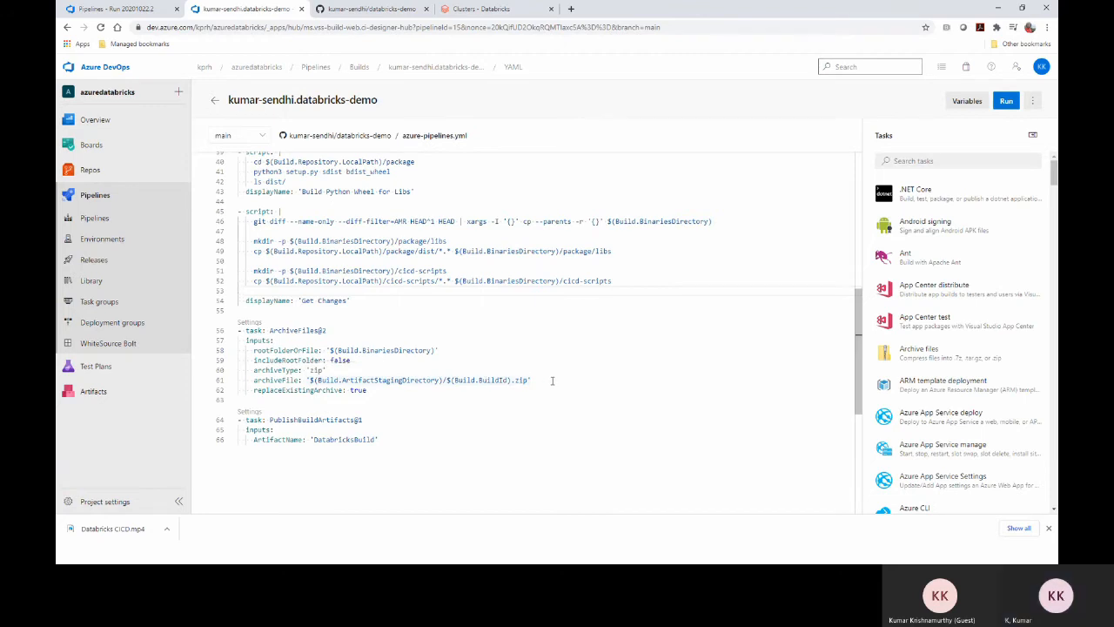
{"action": "left_click_drag", "start_coordinate": [554, 380], "coordinate": [311, 381]}
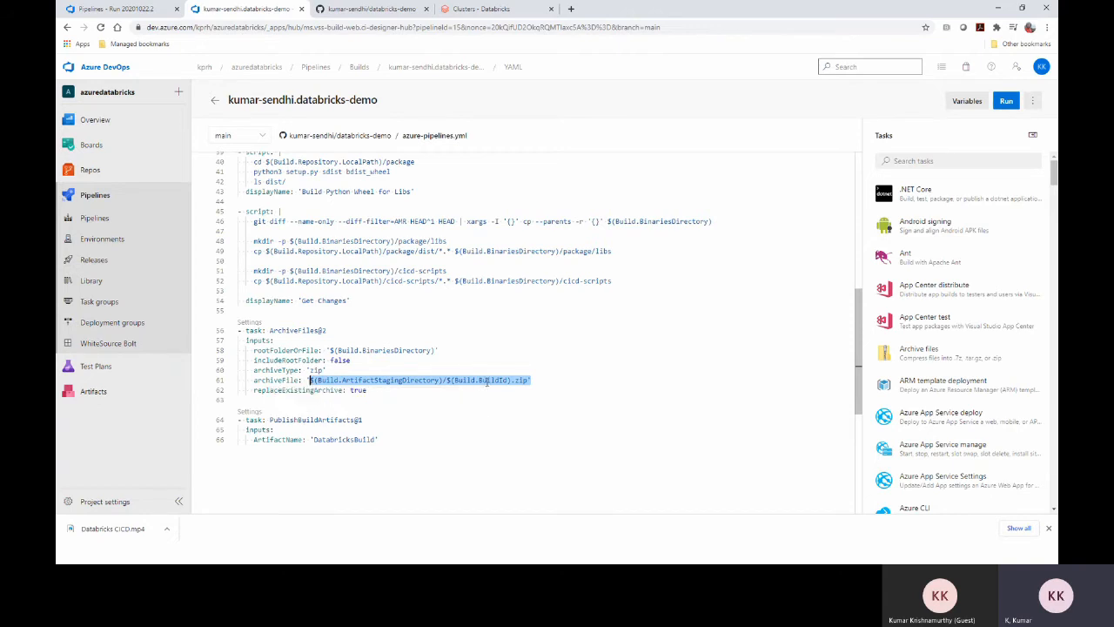
{"action": "double_click", "coordinate": [341, 440]}
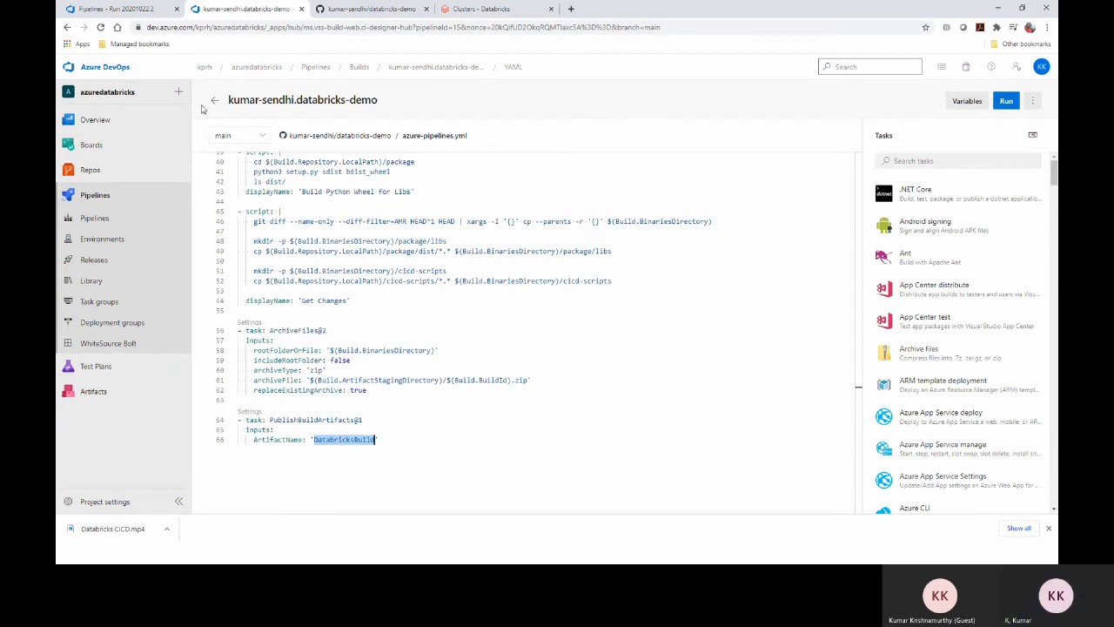
Open run 20201022.2's published artifacts and match the DatabricksBuild artifact name in the YAML
{"action": "left_click", "coordinate": [122, 8]}
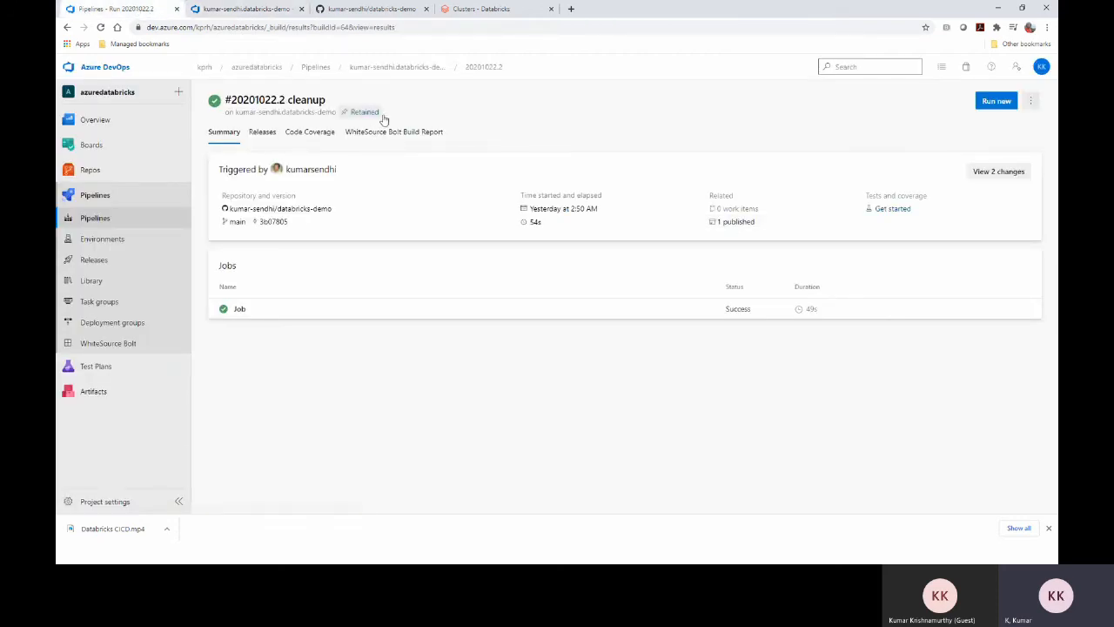
{"action": "left_click", "coordinate": [742, 224]}
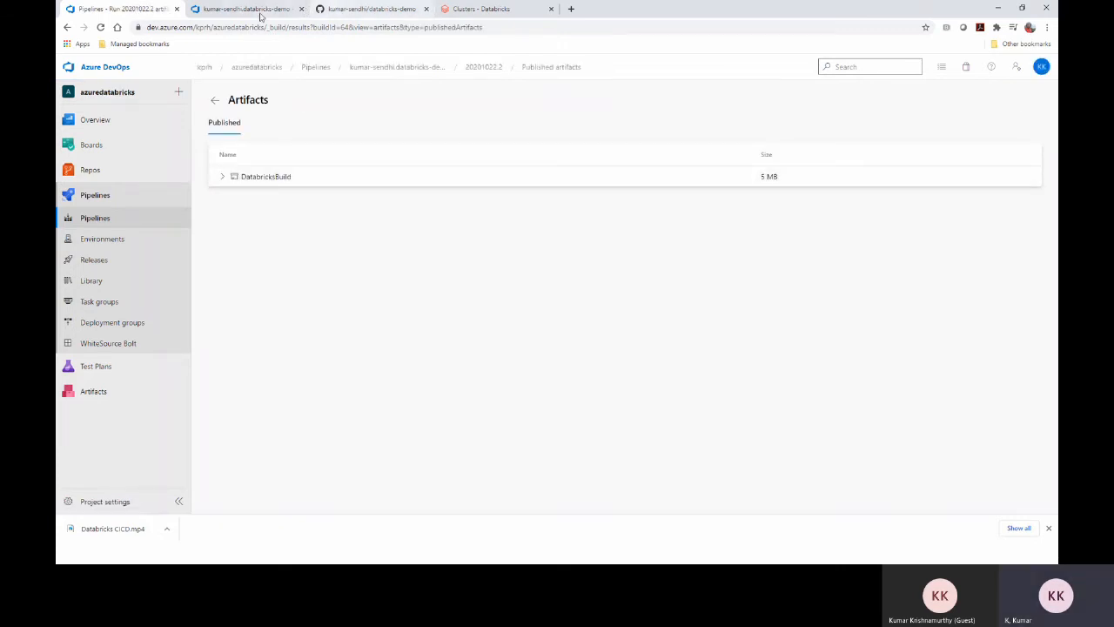
{"action": "left_click", "coordinate": [258, 12]}
{"action": "double_click", "coordinate": [346, 439]}
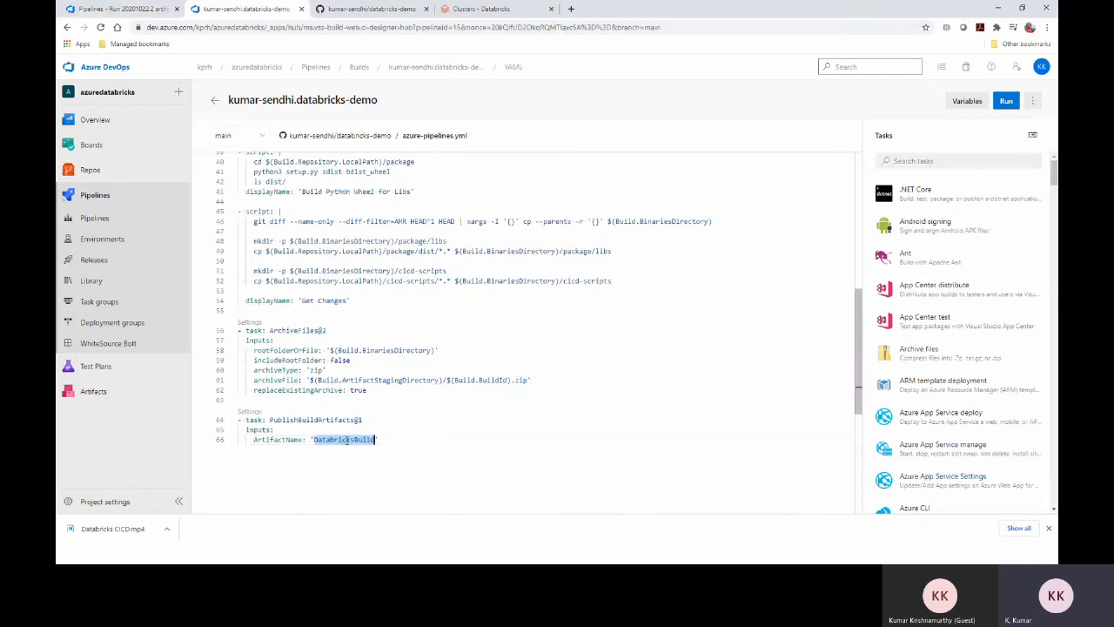
Expand DatabricksBuild to show the 5 MB 64.zip and select the BuildId zip name on line 61
{"action": "left_click", "coordinate": [137, 11]}
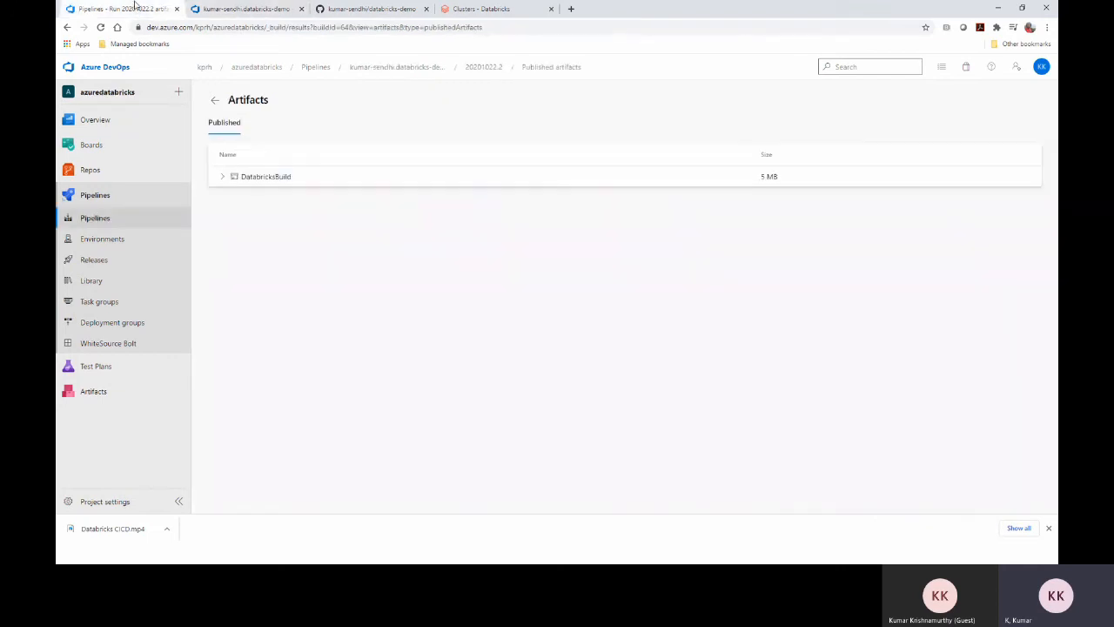
{"action": "left_click", "coordinate": [222, 177]}
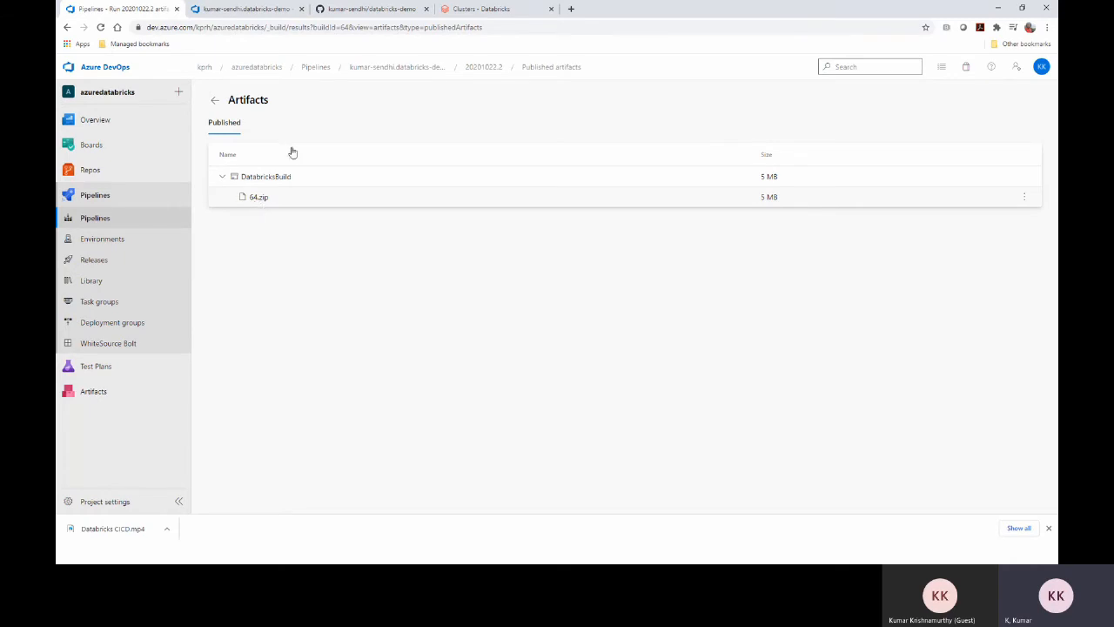
{"action": "left_click", "coordinate": [254, 10]}
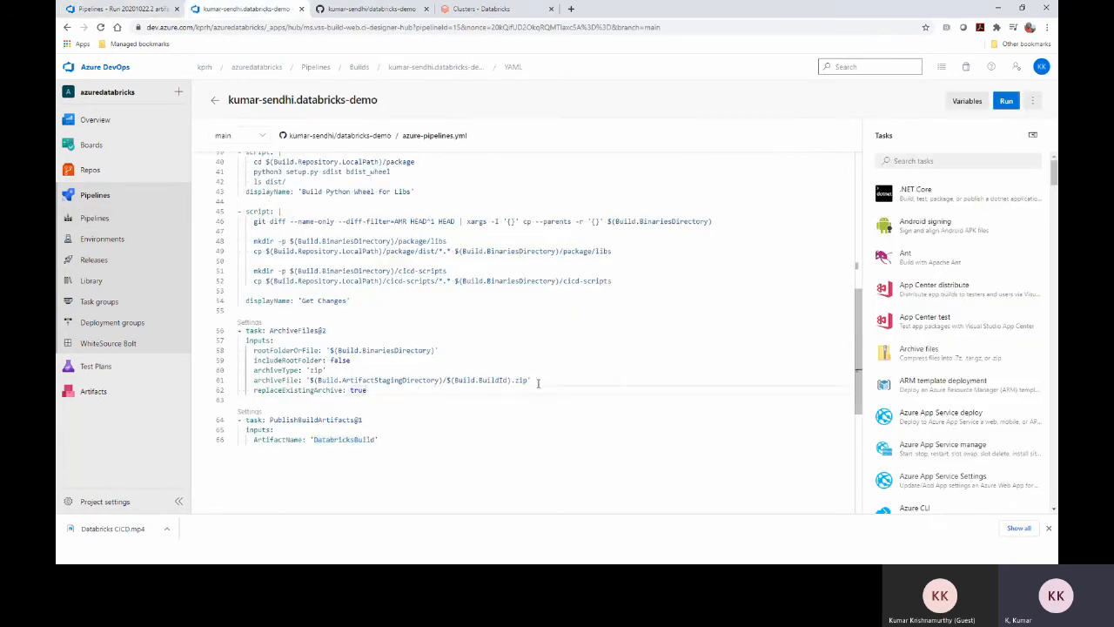
{"action": "left_click_drag", "start_coordinate": [531, 381], "coordinate": [419, 381]}
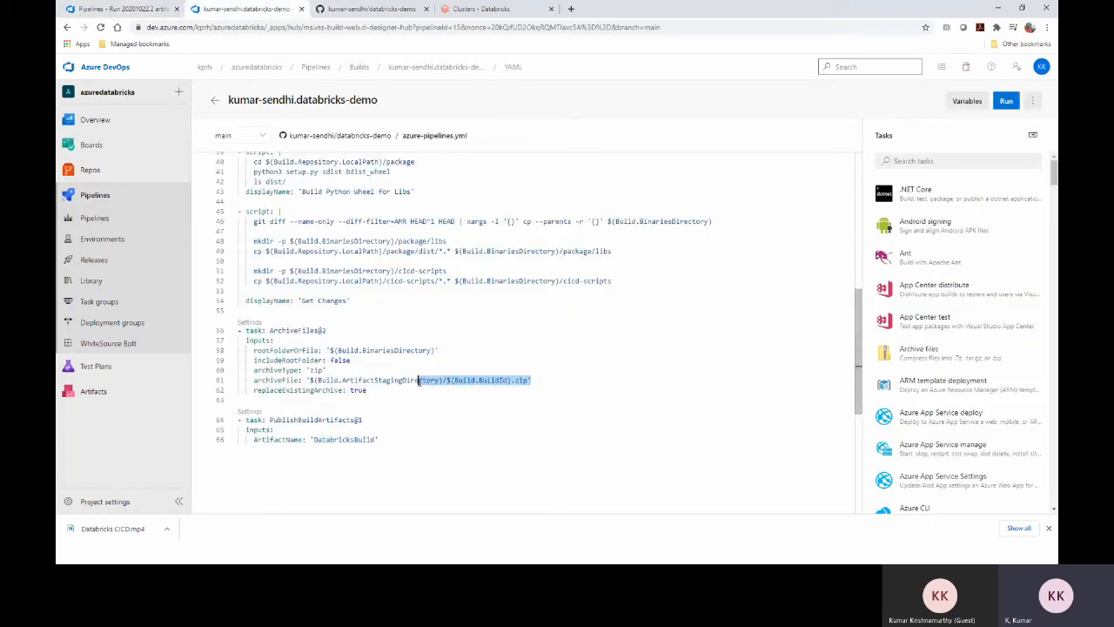
Bring the downloaded 64 folder alongside and highlight the cicd-scripts and package paths in the YAML
{"action": "left_click", "coordinate": [122, 9]}
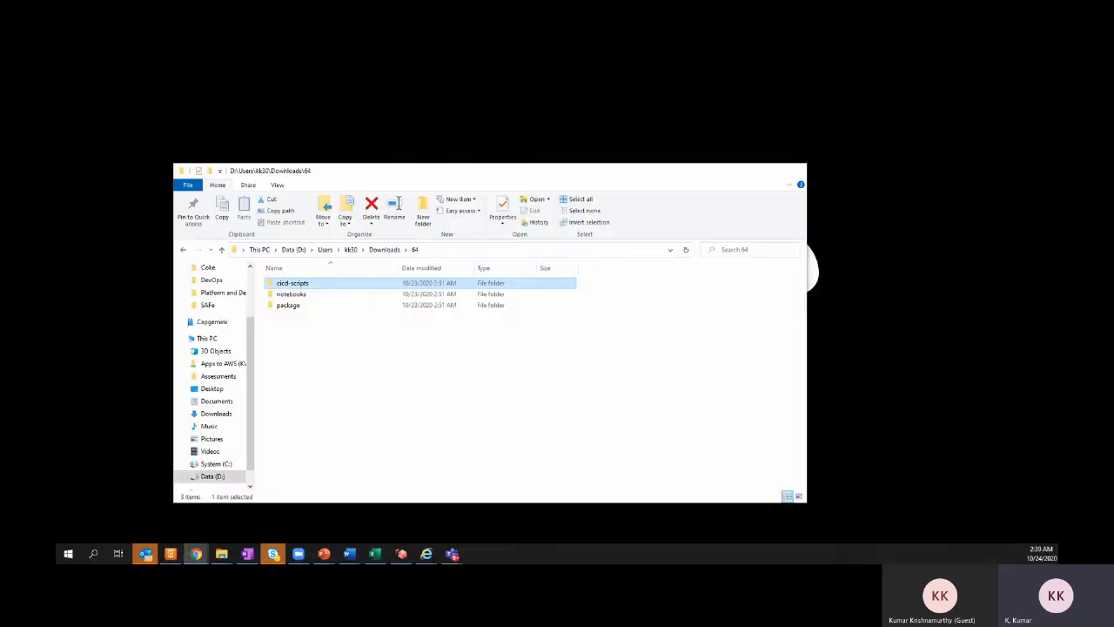
{"action": "left_click", "coordinate": [277, 506]}
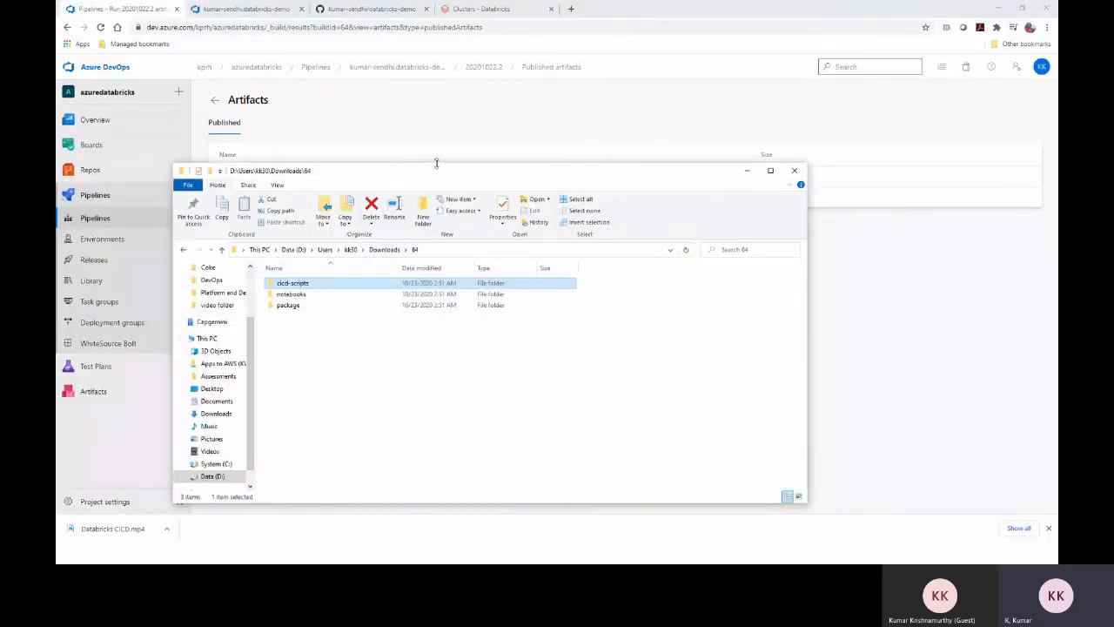
{"action": "left_click_drag", "start_coordinate": [403, 178], "coordinate": [676, 146]}
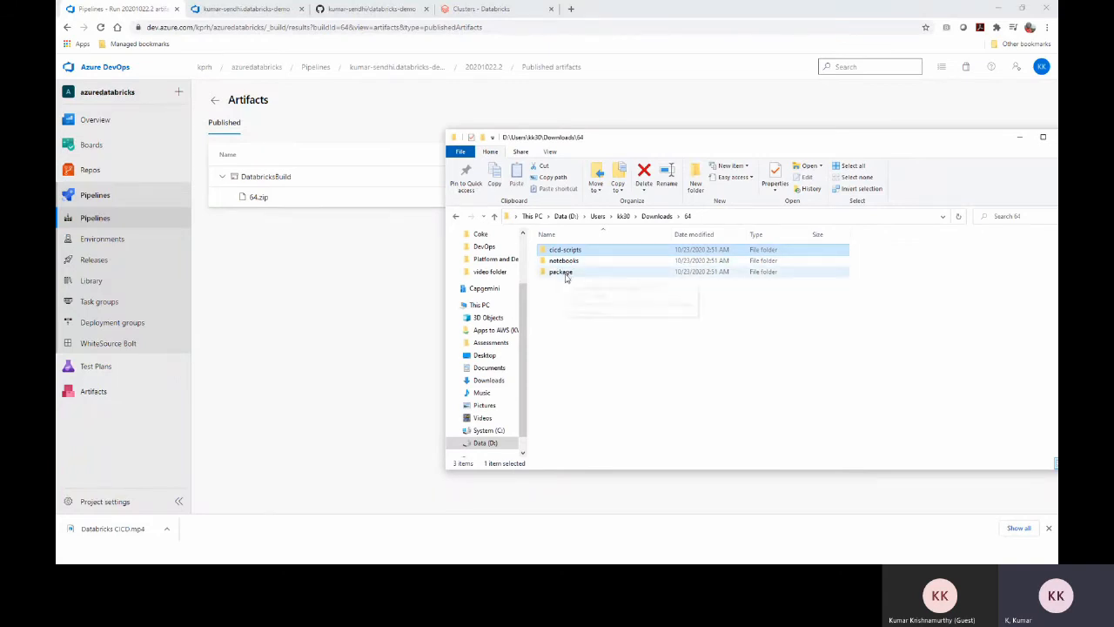
{"action": "mouse_move", "coordinate": [566, 278]}
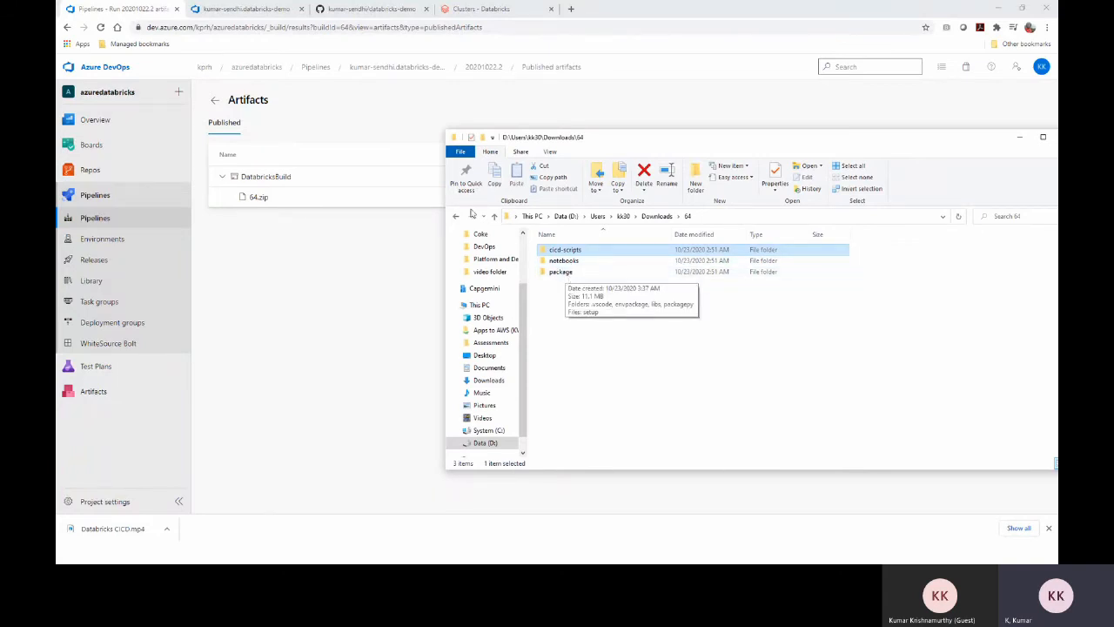
{"action": "left_click", "coordinate": [251, 8]}
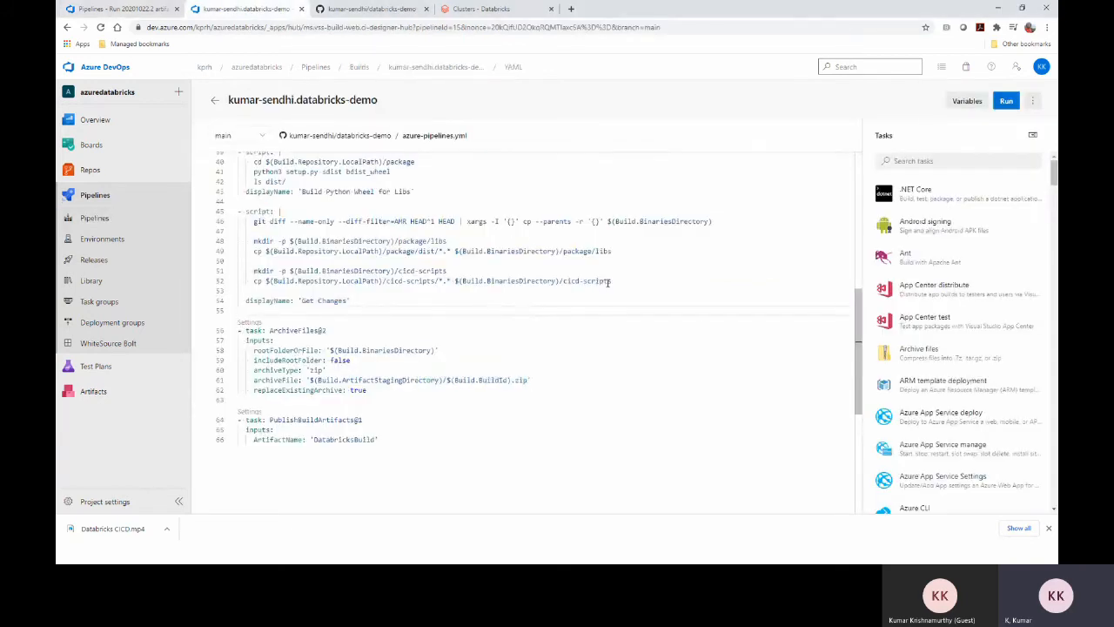
{"action": "double_click", "coordinate": [577, 281]}
{"action": "left_click", "coordinate": [596, 281]}
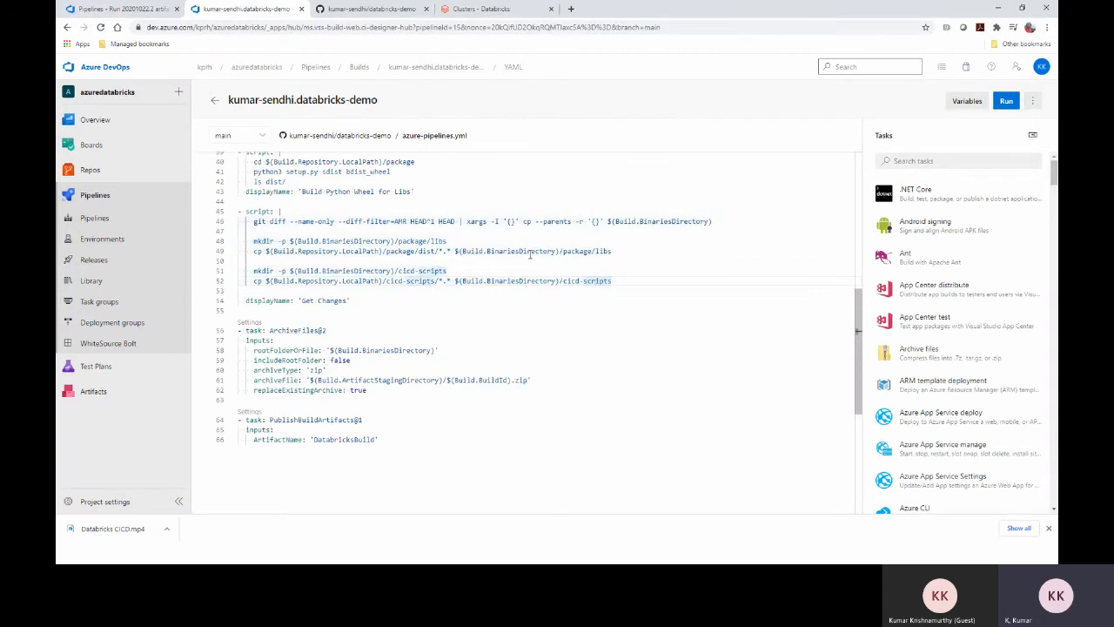
{"action": "left_click", "coordinate": [576, 252]}
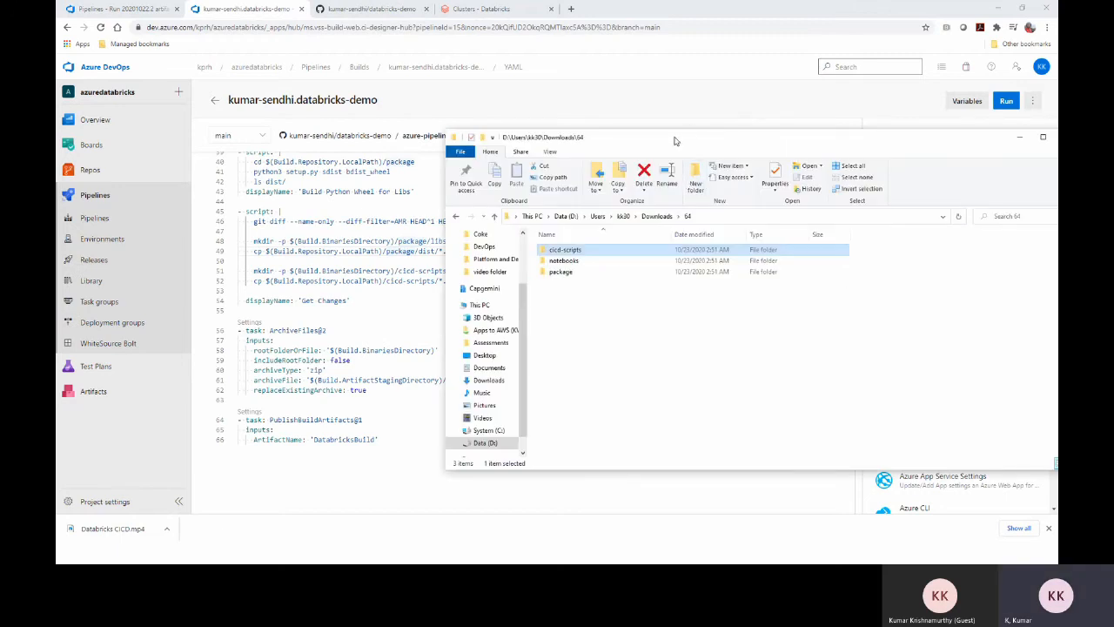
Open package\libs in the 64 folder to show the packagepy wheel and tar, then show the Release Pipeline slide
{"action": "left_click_drag", "start_coordinate": [677, 142], "coordinate": [835, 140]}
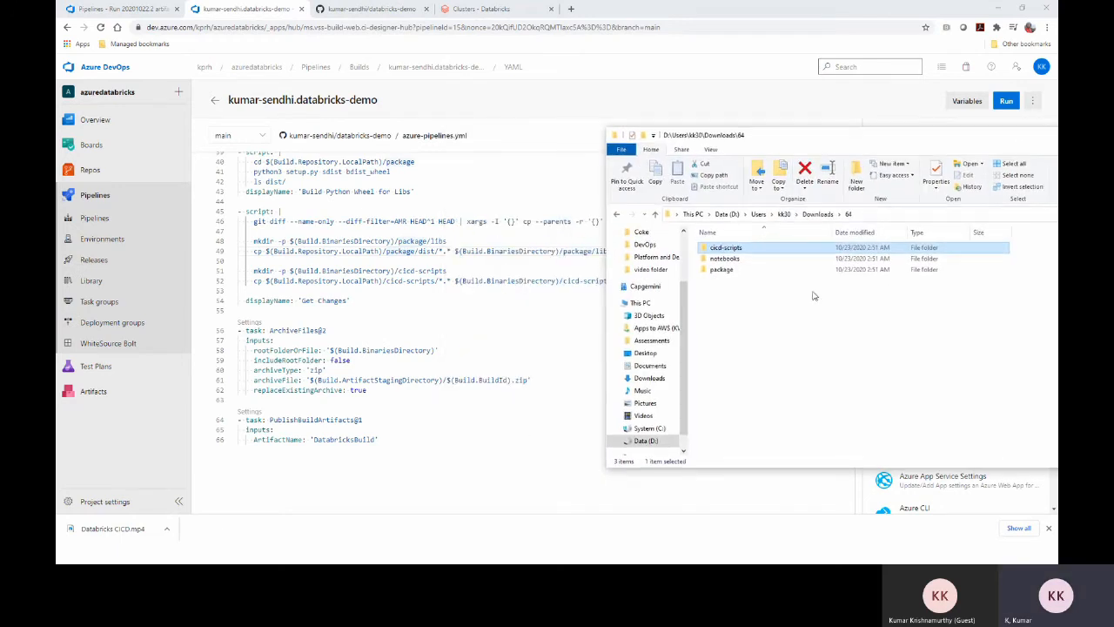
{"action": "left_click", "coordinate": [739, 272]}
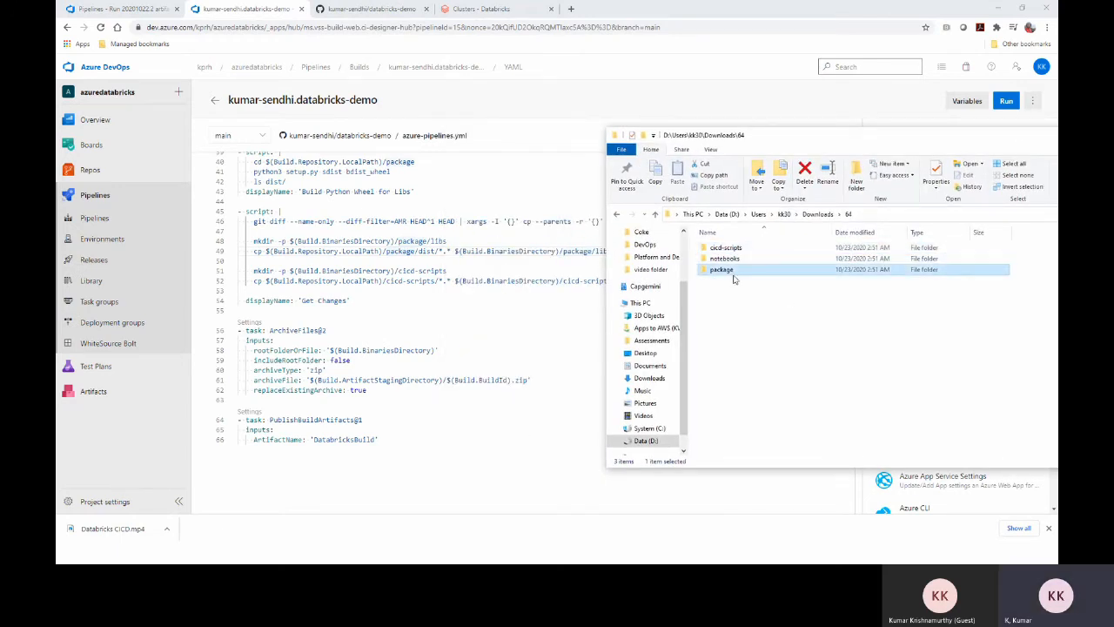
{"action": "double_click", "coordinate": [737, 272]}
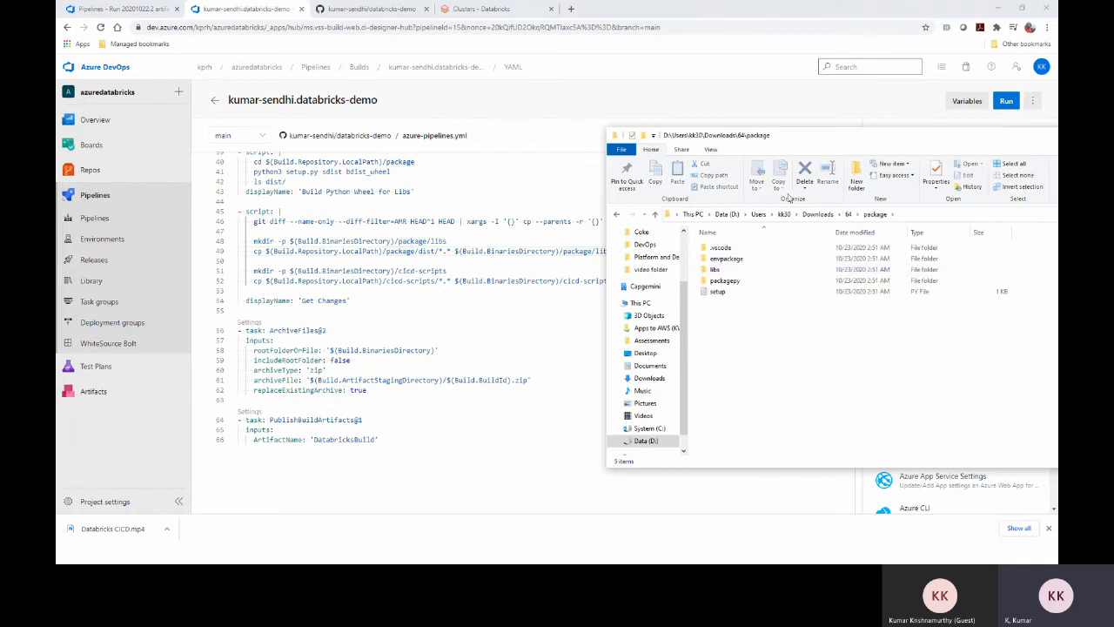
{"action": "left_click_drag", "start_coordinate": [743, 141], "coordinate": [813, 179]}
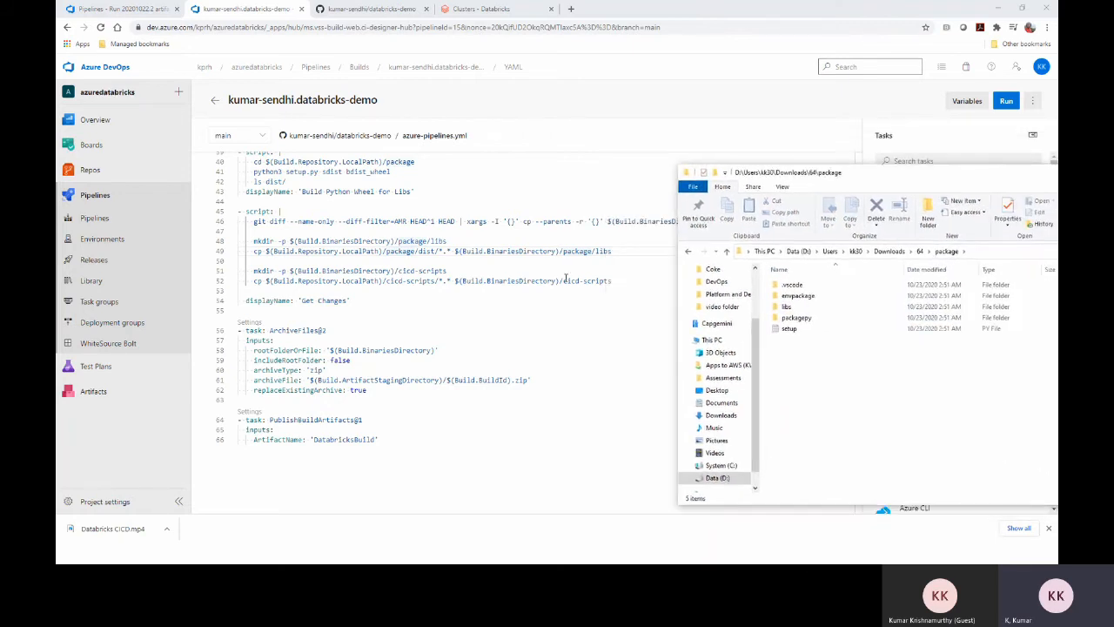
{"action": "left_click", "coordinate": [783, 309]}
{"action": "double_click", "coordinate": [783, 308]}
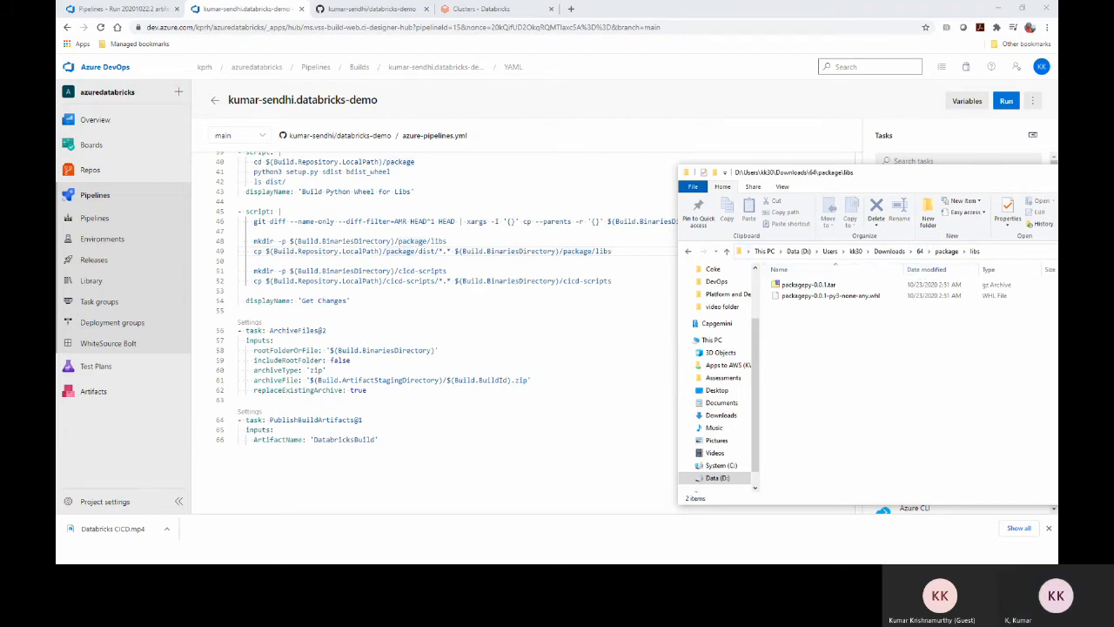
{"action": "left_click", "coordinate": [561, 250]}
{"action": "key", "text": "alt+Tab"}
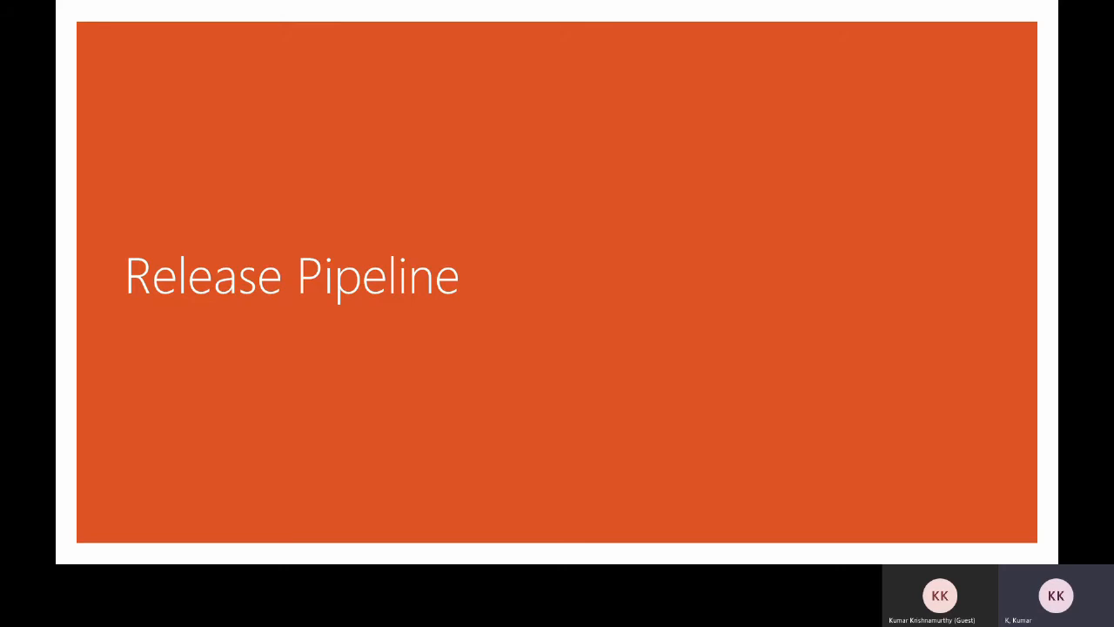
In the Azure DevOps project, open the New release pipeline from Pipelines > Releases for editing
{"action": "key", "text": "alt+Tab"}
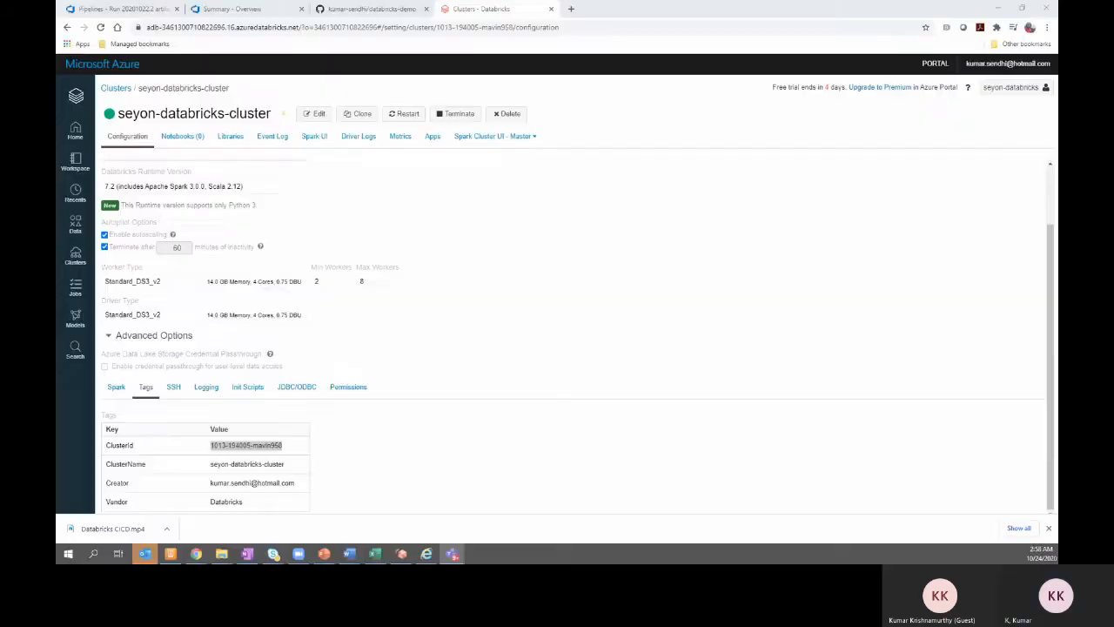
{"action": "left_click", "coordinate": [231, 8]}
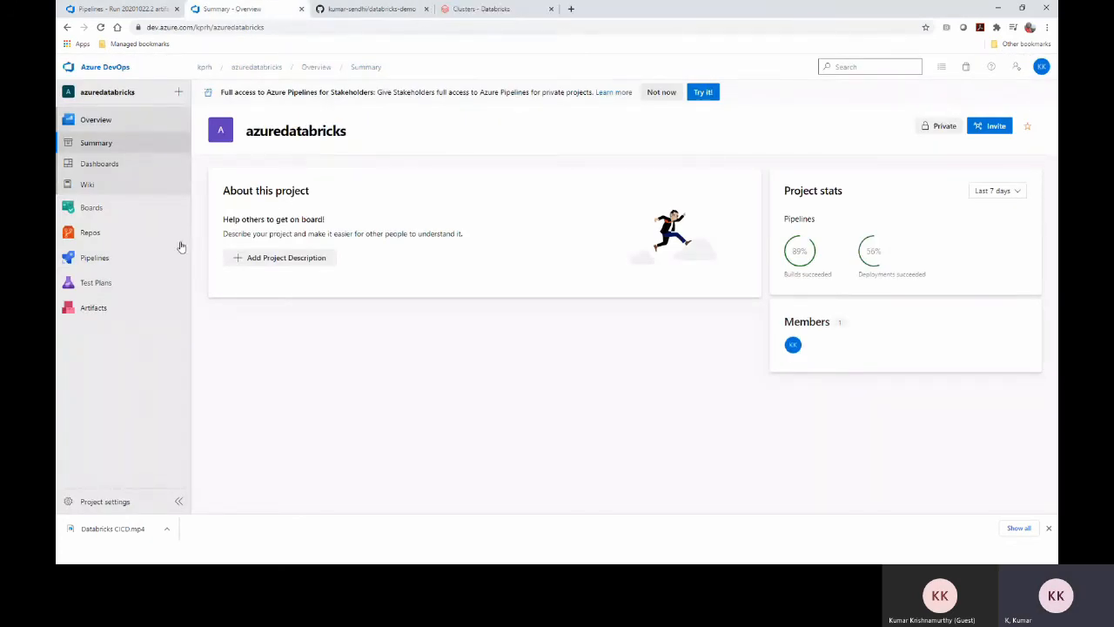
{"action": "mouse_move", "coordinate": [144, 258]}
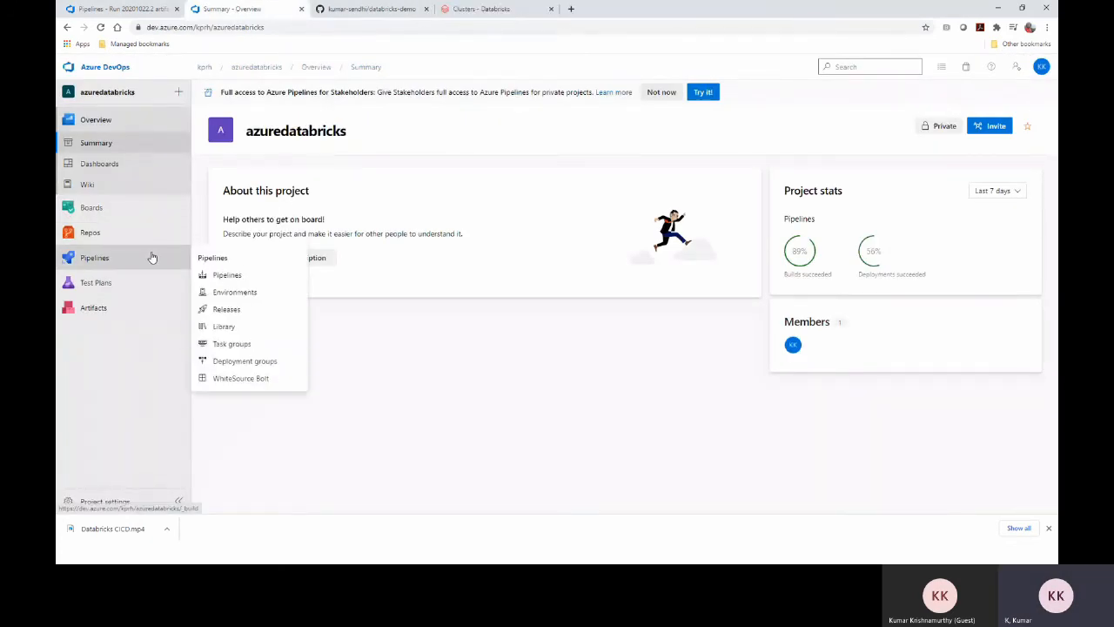
{"action": "left_click", "coordinate": [225, 274]}
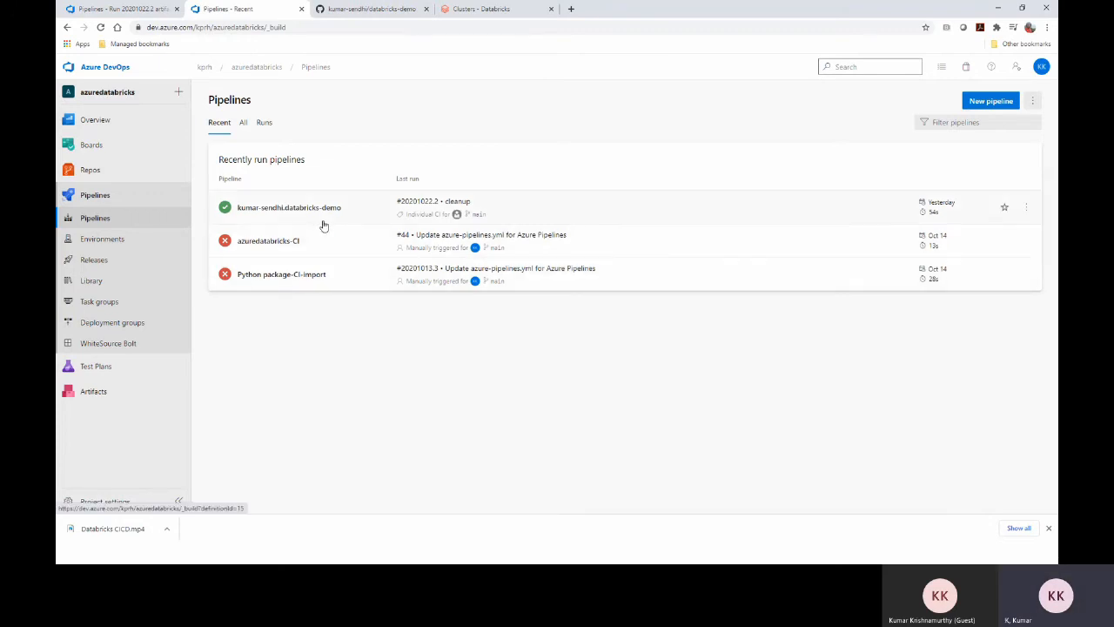
{"action": "left_click", "coordinate": [96, 260]}
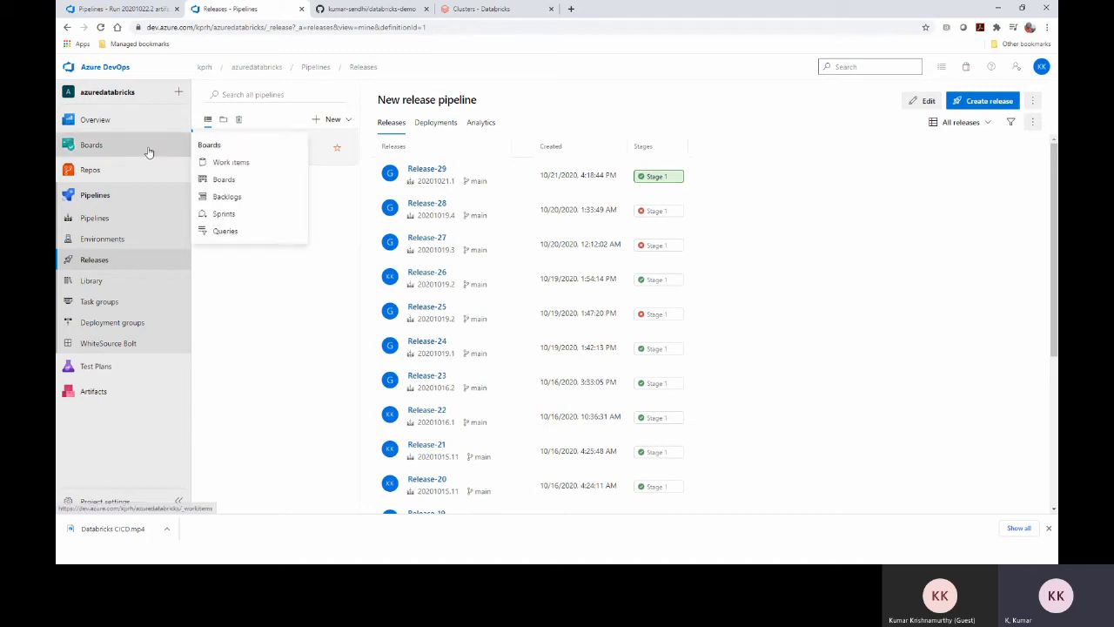
{"action": "left_click", "coordinate": [925, 102]}
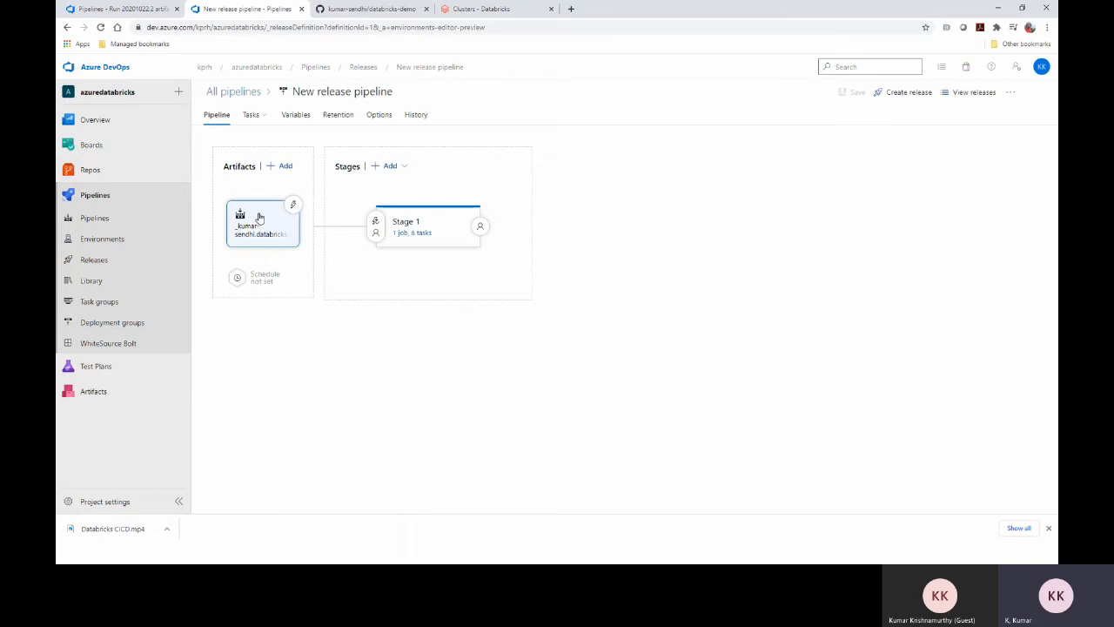
Inspect the kumar-sendhi.databricks artifact's properties, then open Stage 1's '1 job, 6 tasks' list
{"action": "left_click", "coordinate": [259, 218]}
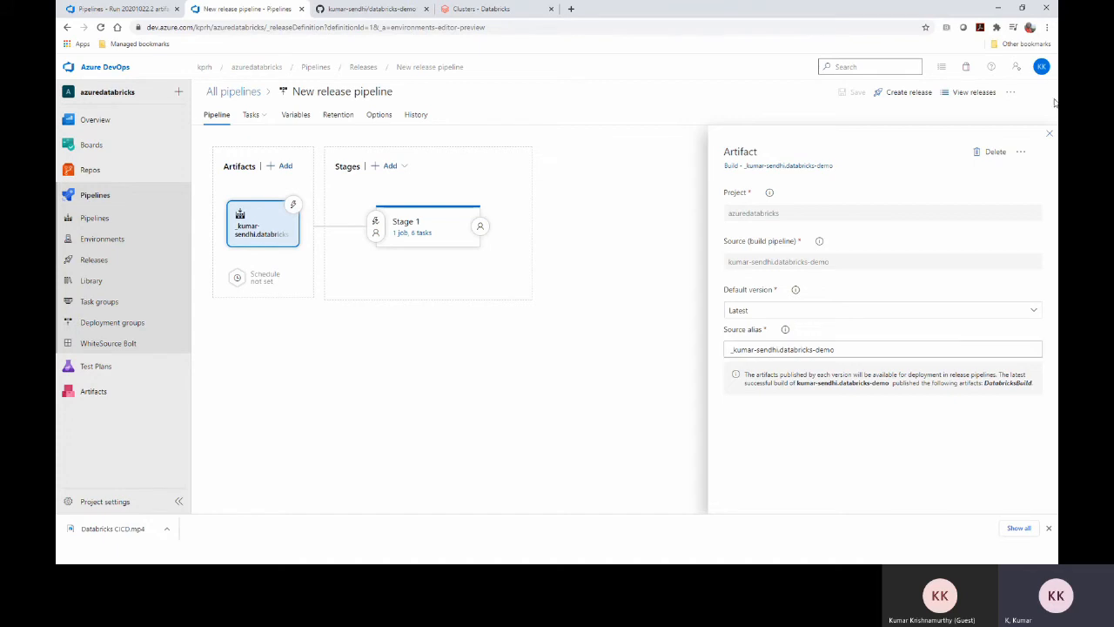
{"action": "left_click", "coordinate": [1049, 133]}
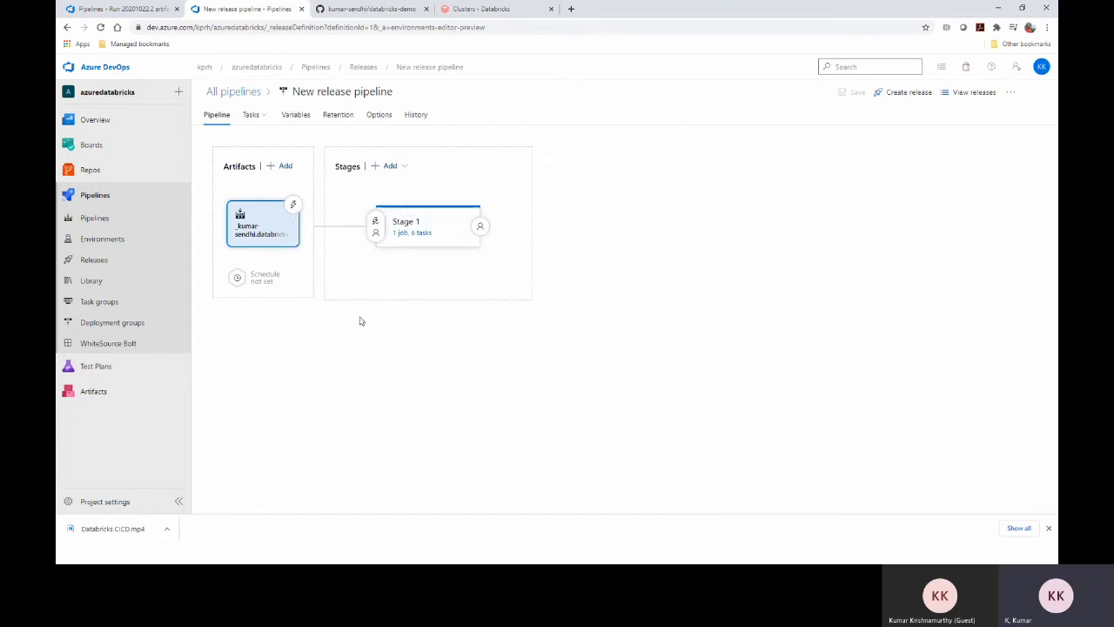
{"action": "left_click", "coordinate": [413, 233]}
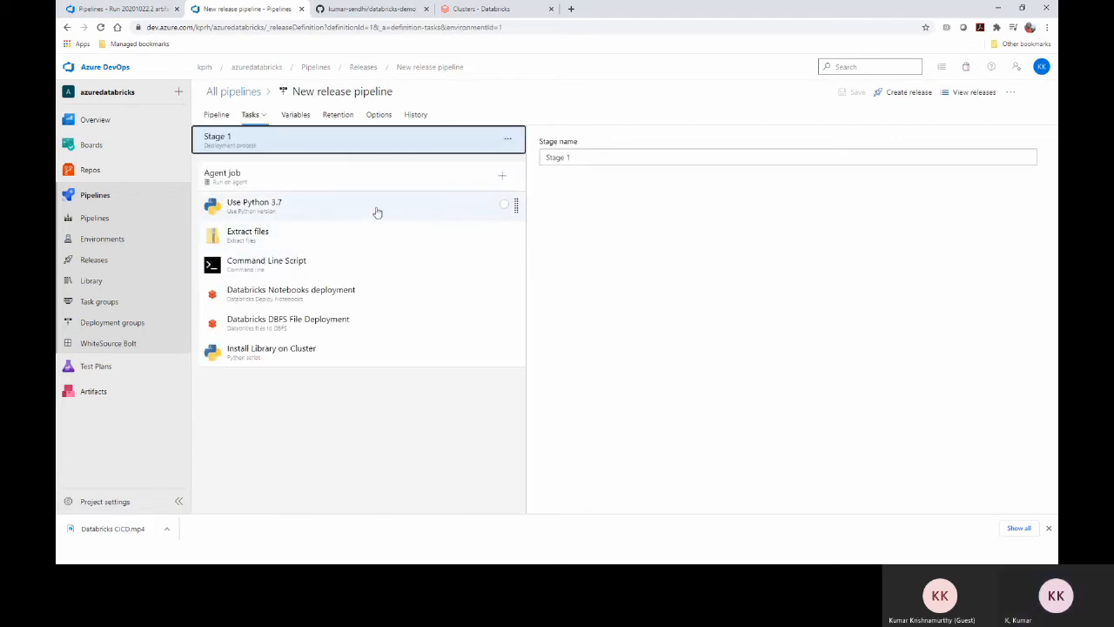
Review the Agent job's settings and artifact download, then show the Use Python 3.7 task
{"action": "left_click", "coordinate": [339, 183]}
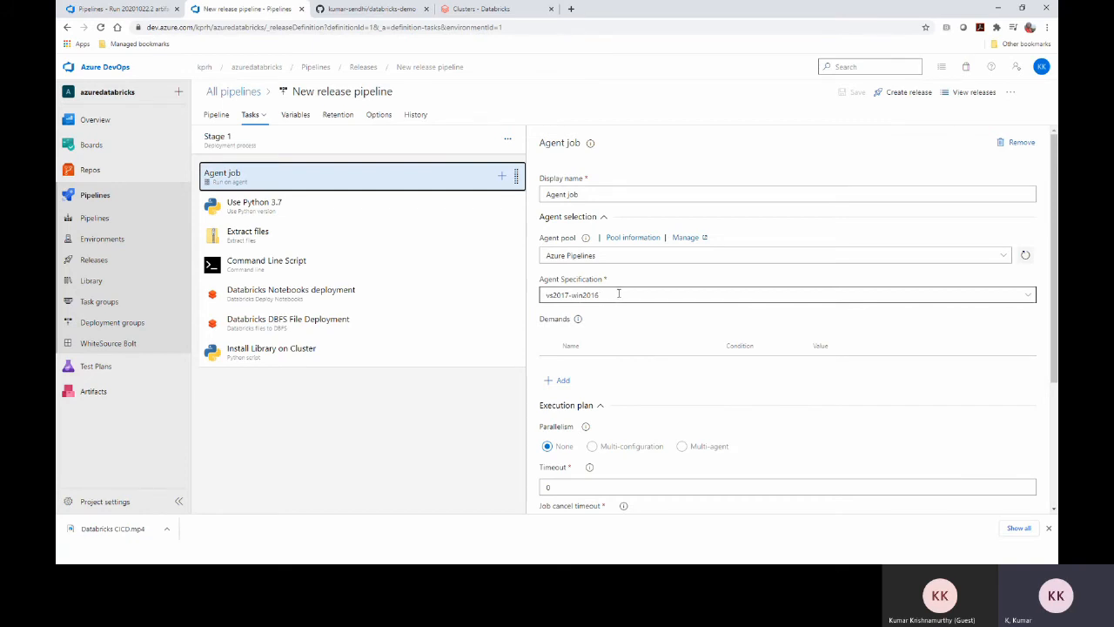
{"action": "scroll", "coordinate": [619, 296], "scroll_direction": "down", "scroll_amount": 2}
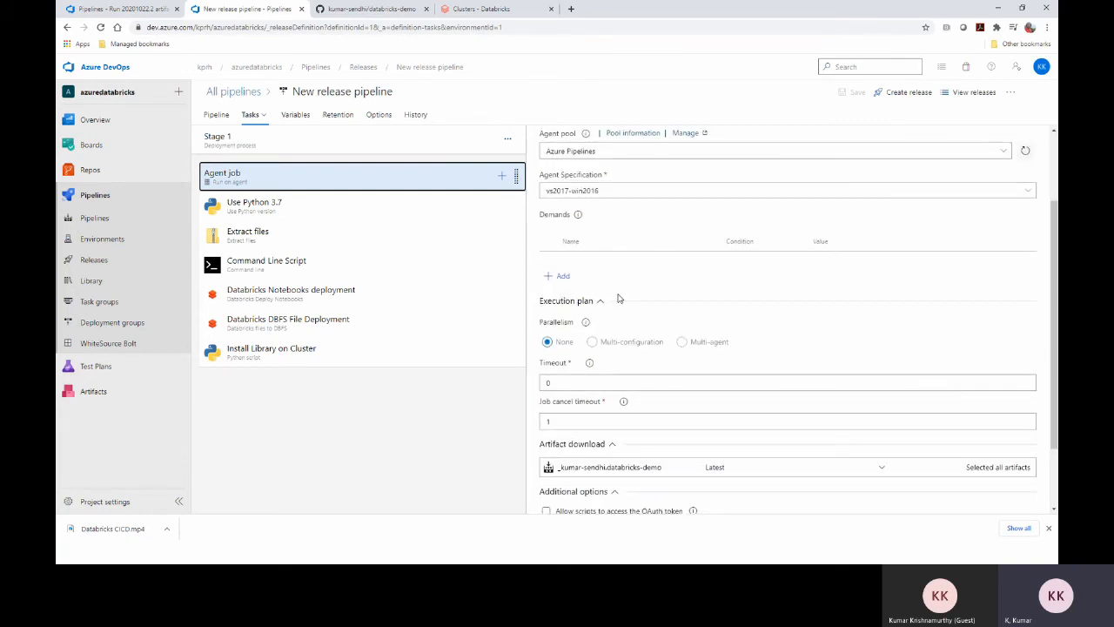
{"action": "scroll", "coordinate": [619, 299], "scroll_direction": "down", "scroll_amount": 2}
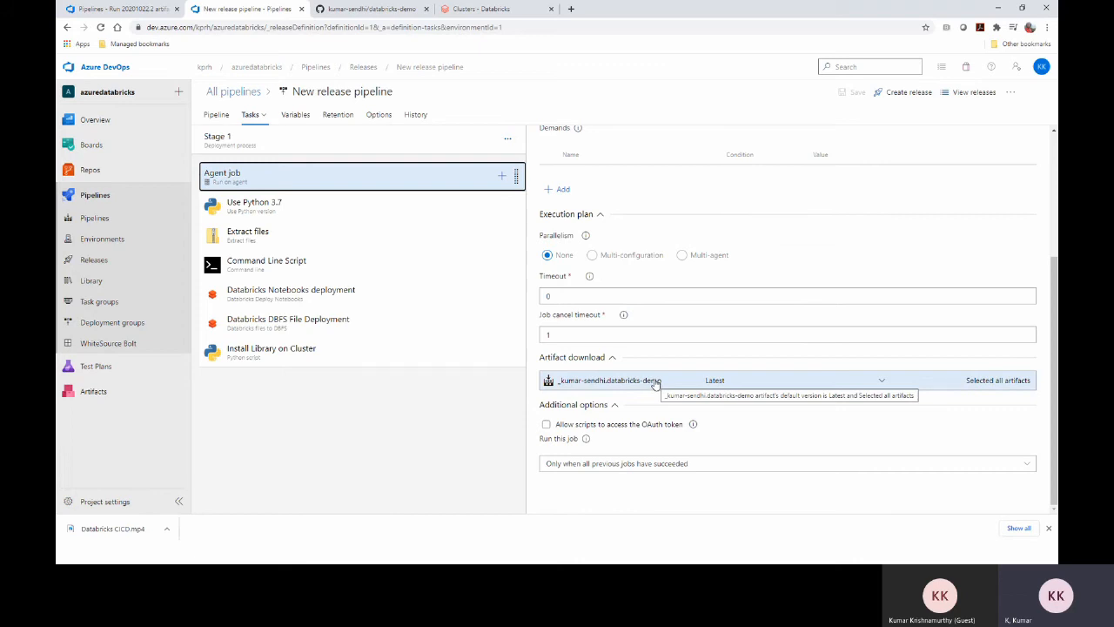
{"action": "left_click", "coordinate": [343, 214]}
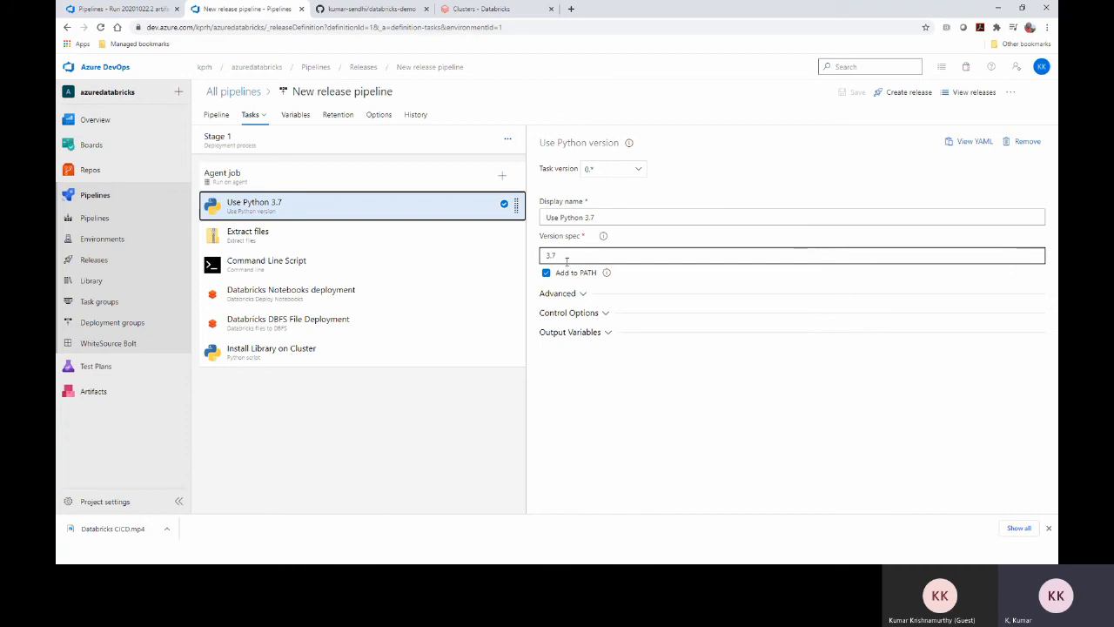
Compare Extract files' **/*.zip pattern with the published 64.zip artifact, then show the Command Line Script task
{"action": "left_click", "coordinate": [294, 244]}
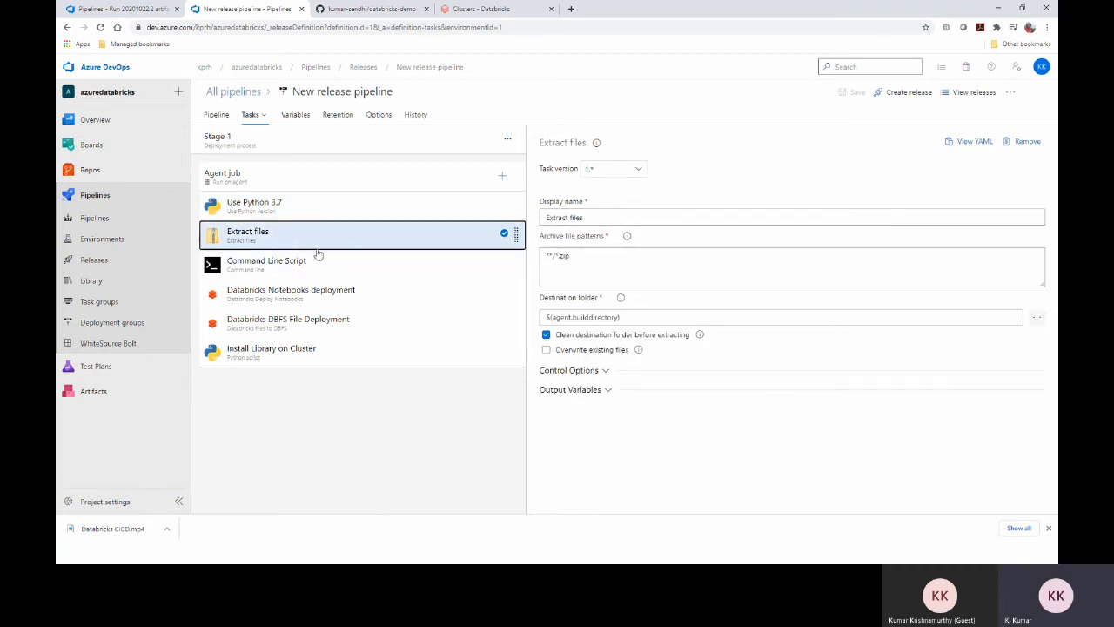
{"action": "left_click", "coordinate": [562, 254]}
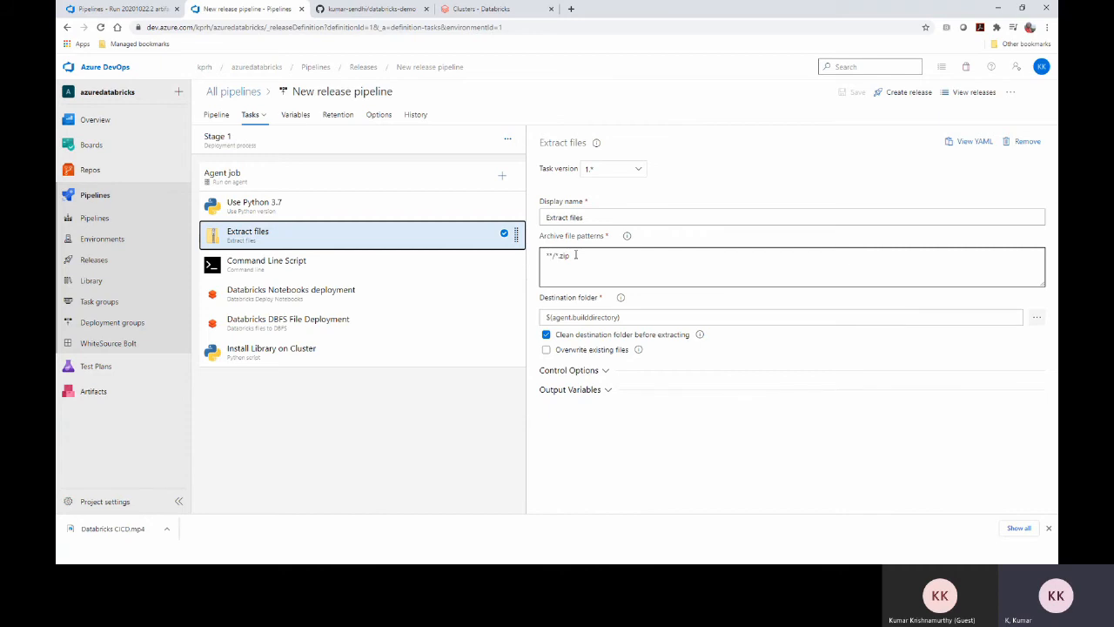
{"action": "left_click", "coordinate": [122, 9]}
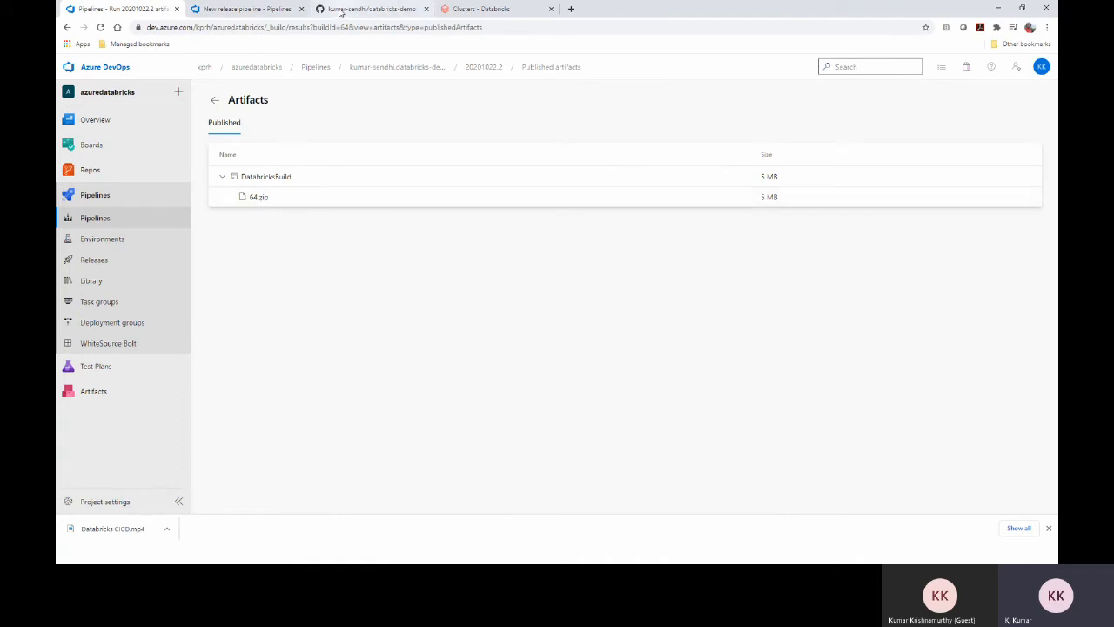
{"action": "left_click", "coordinate": [270, 11]}
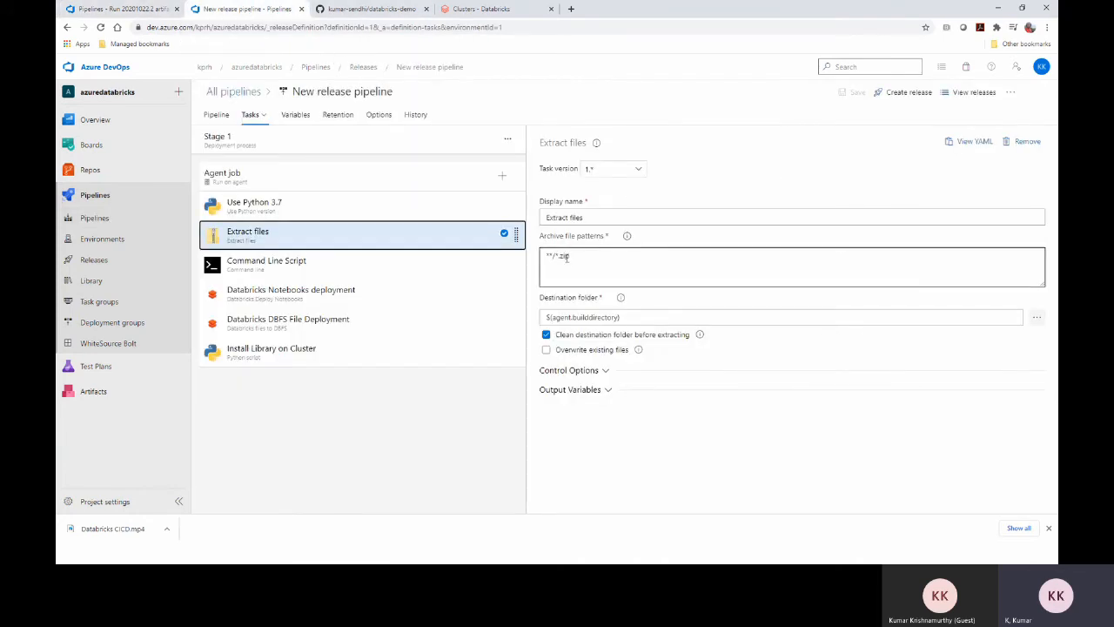
{"action": "left_click", "coordinate": [465, 230]}
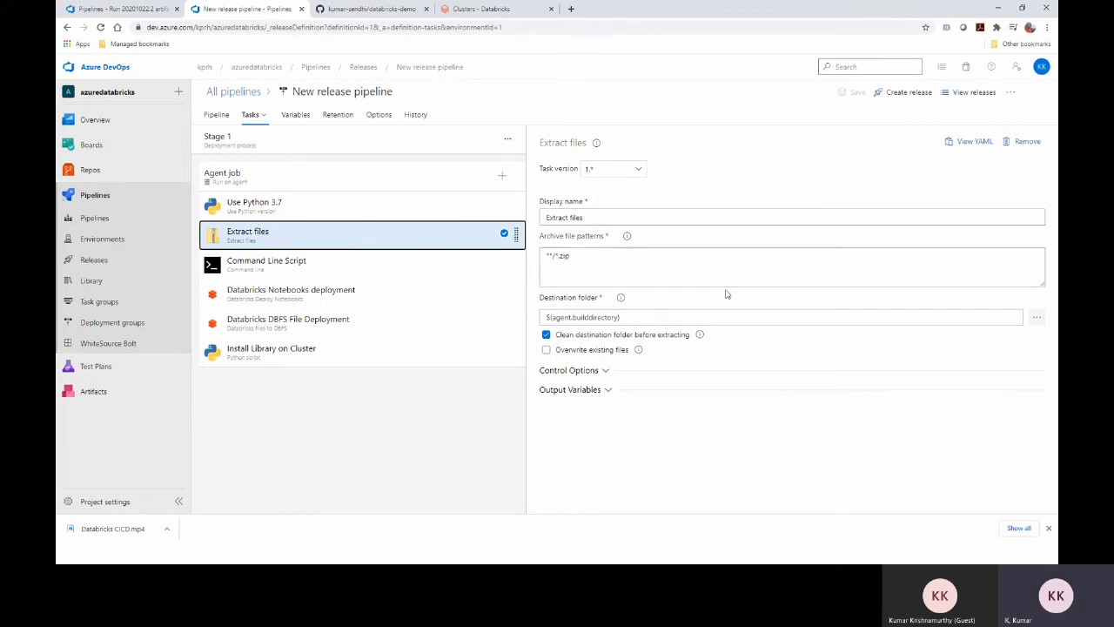
{"action": "left_click", "coordinate": [319, 272]}
Highlight the 'pip install requests' script command, then show the Databricks Notebooks deployment task settings
{"action": "left_click", "coordinate": [615, 264]}
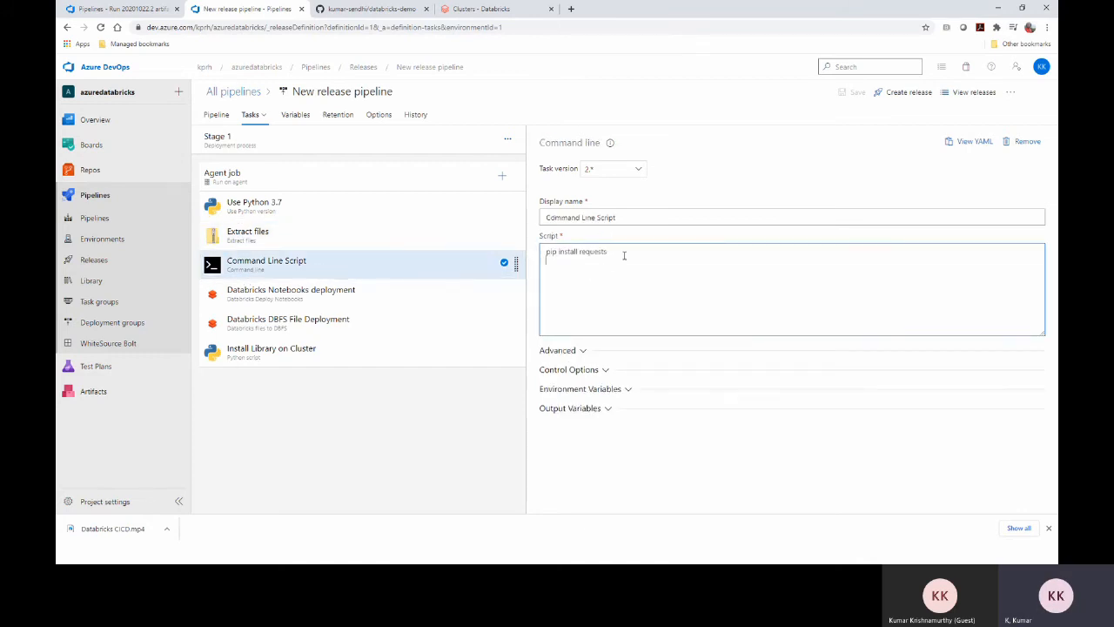
{"action": "left_click_drag", "start_coordinate": [630, 250], "coordinate": [543, 251]}
{"action": "left_click", "coordinate": [711, 258]}
{"action": "left_click_drag", "start_coordinate": [629, 251], "coordinate": [533, 253]}
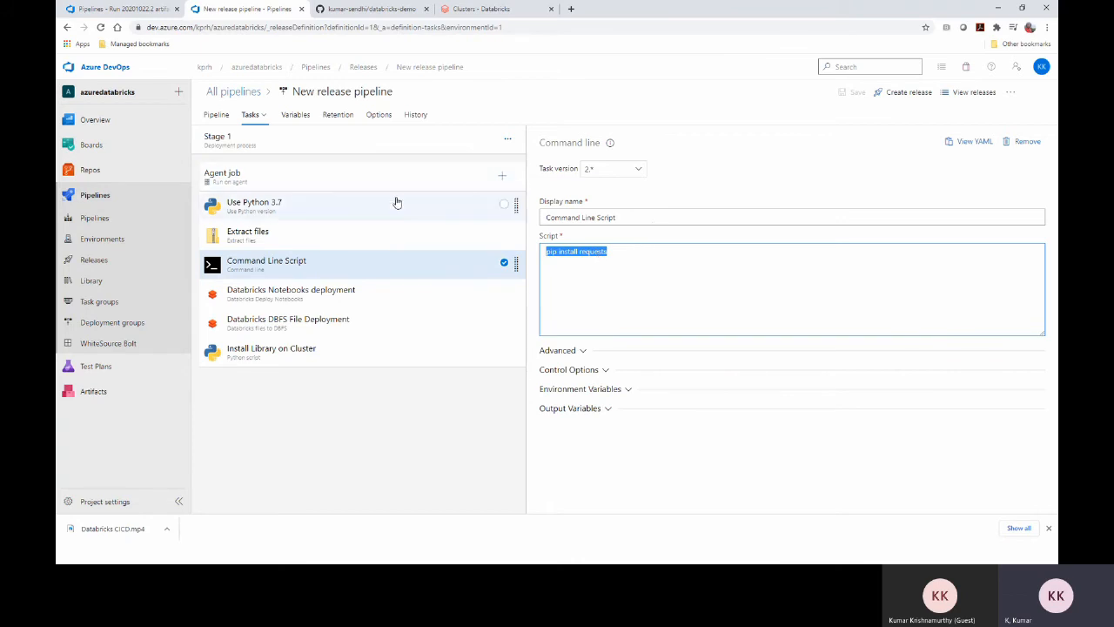
{"action": "left_click", "coordinate": [323, 304]}
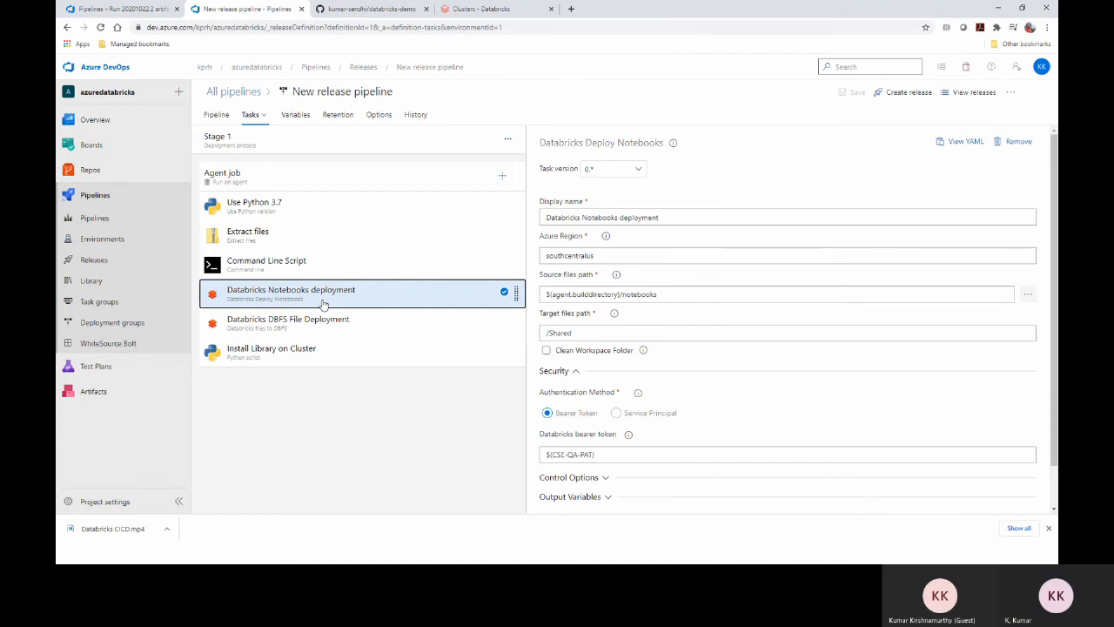
Check the task's name and southcentralus region against the local 64\notebooks folder in File Explorer
{"action": "left_click", "coordinate": [632, 218]}
{"action": "left_click", "coordinate": [567, 255]}
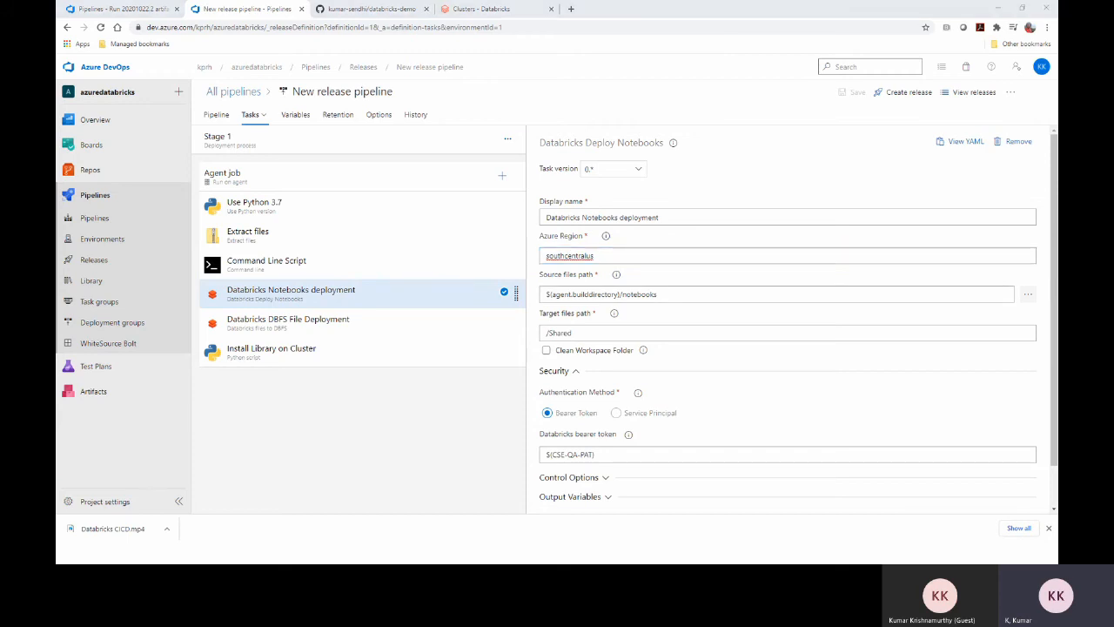
{"action": "key", "text": "alt+Tab"}
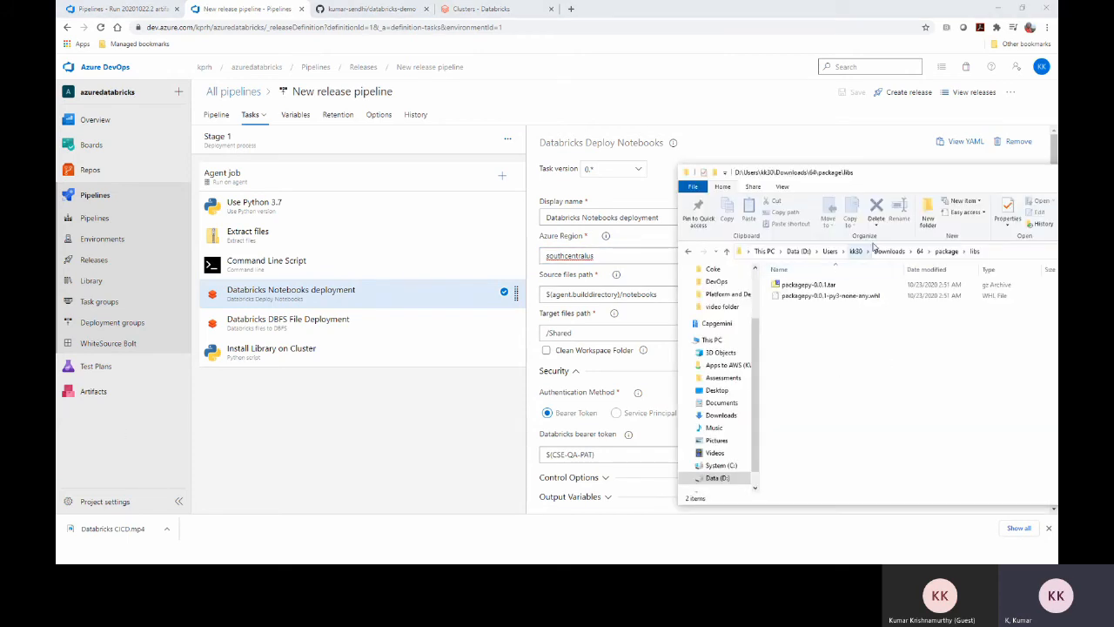
{"action": "left_click", "coordinate": [945, 251]}
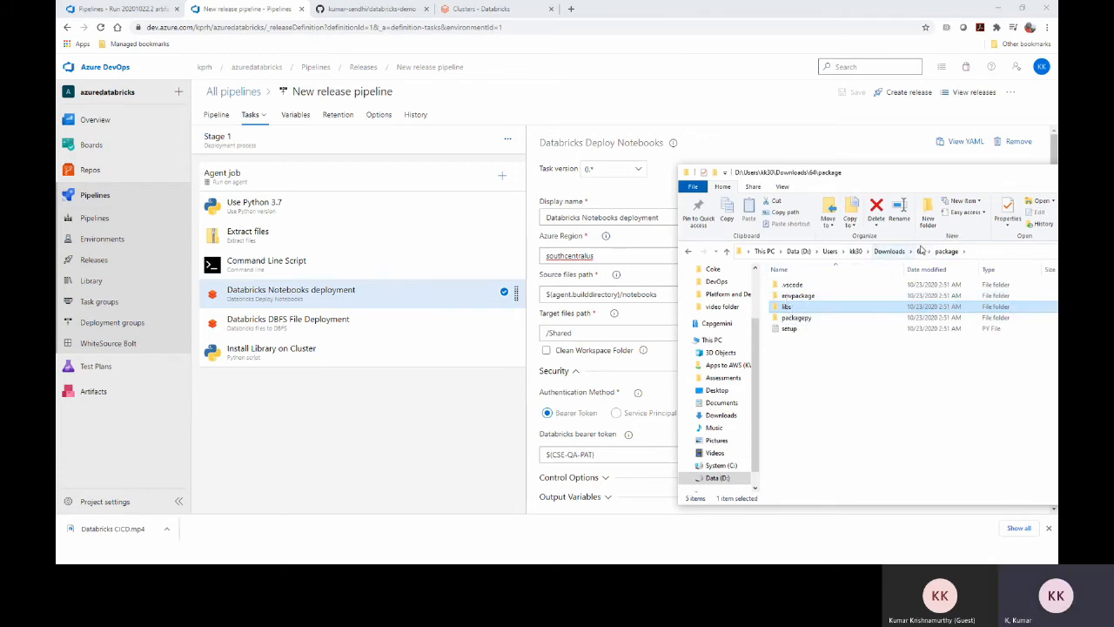
{"action": "left_click", "coordinate": [921, 251]}
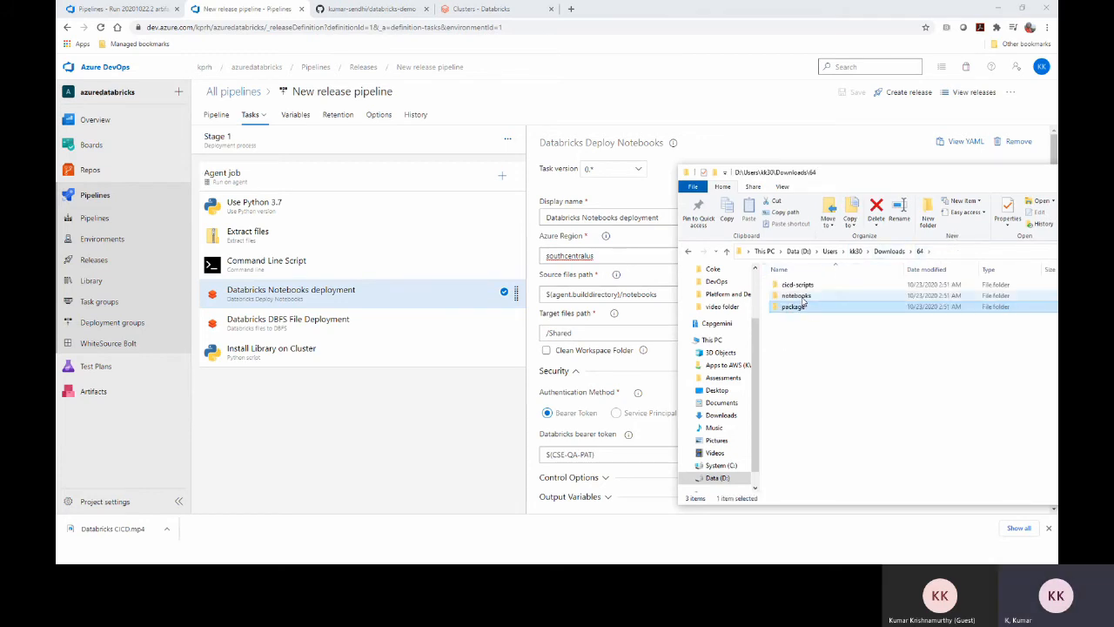
{"action": "double_click", "coordinate": [802, 297]}
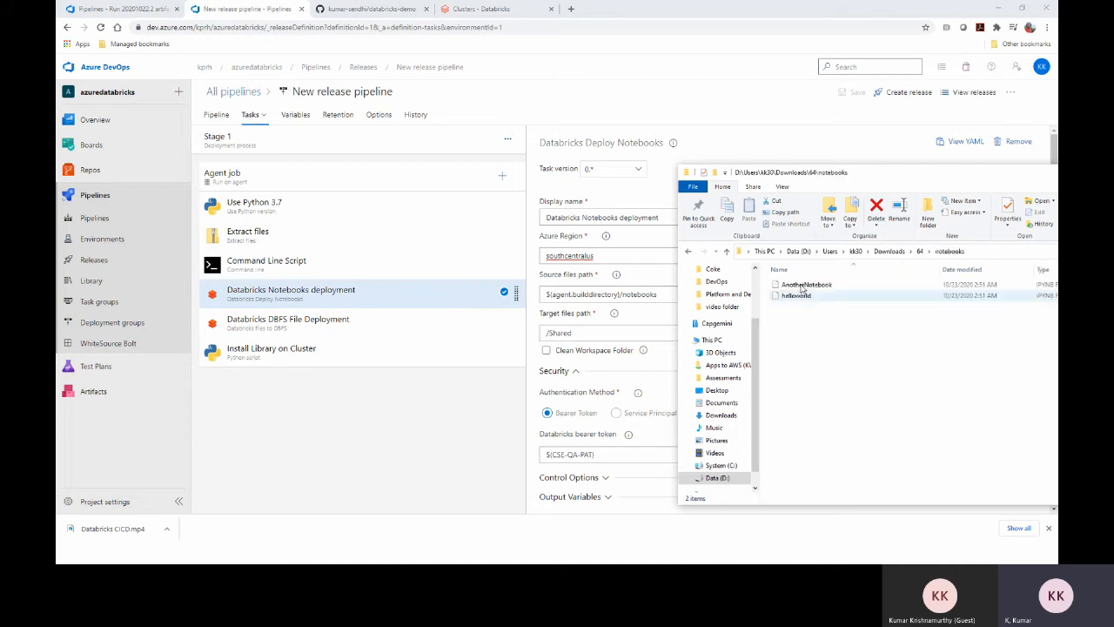
{"action": "left_click_drag", "start_coordinate": [798, 172], "coordinate": [929, 168]}
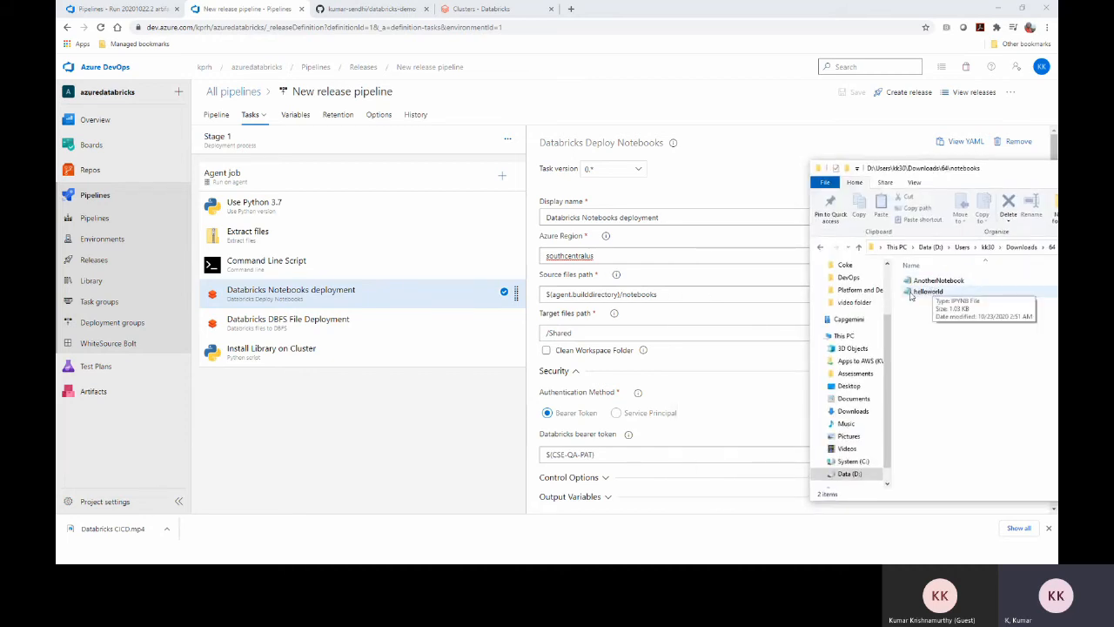
{"action": "left_click", "coordinate": [571, 333]}
Check the Databricks workspace folders, then highlight the task's $(CSE-QA-PAT) bearer token
{"action": "left_click", "coordinate": [482, 8]}
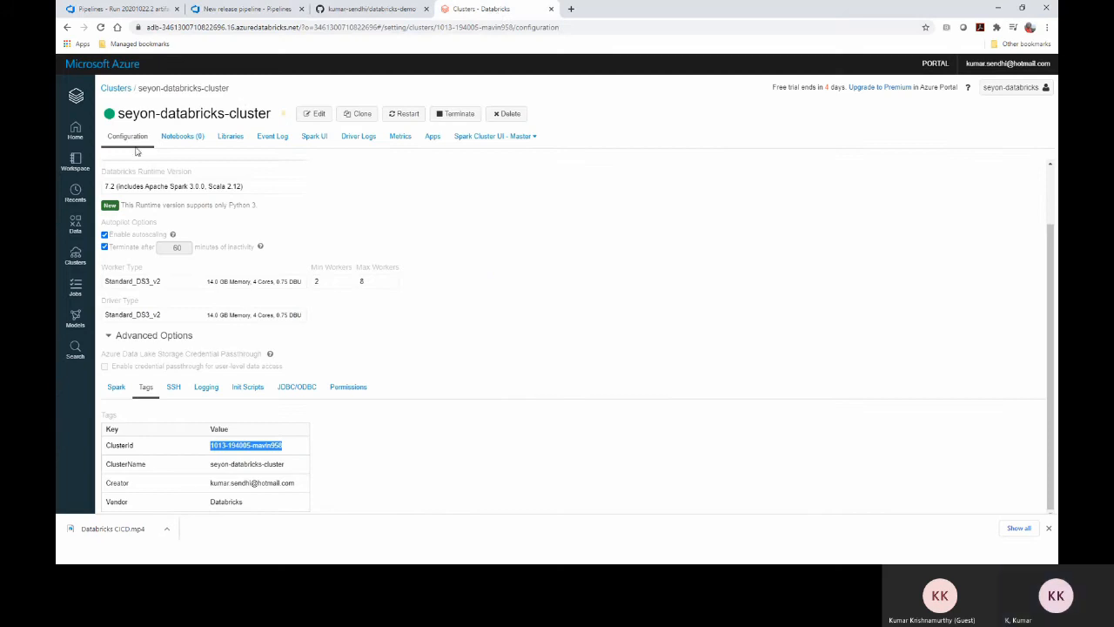
{"action": "left_click", "coordinate": [75, 162]}
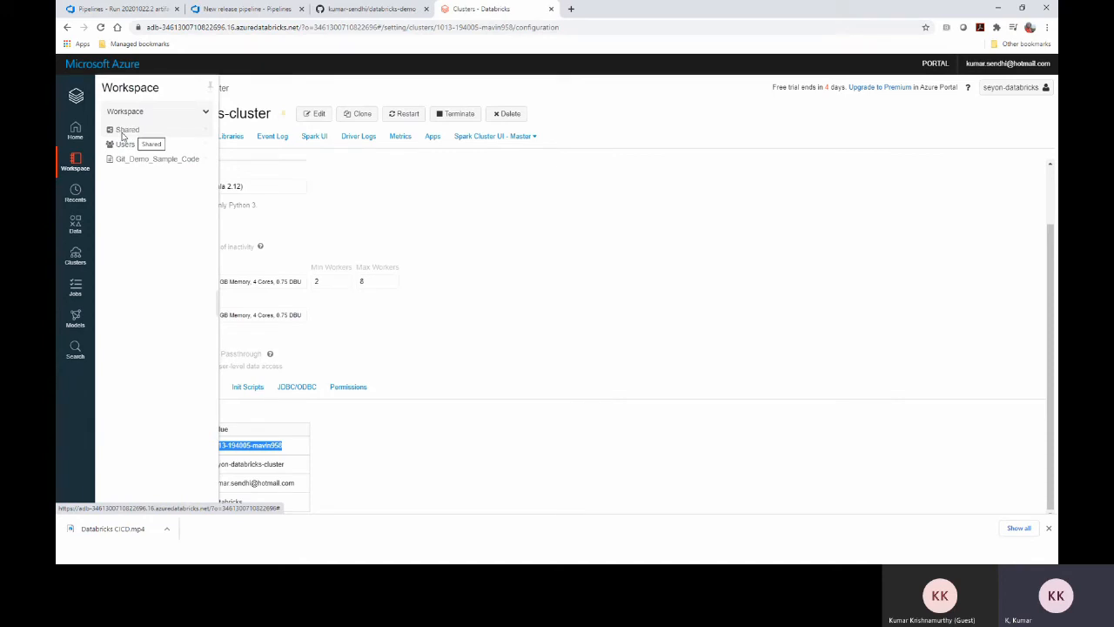
{"action": "left_click", "coordinate": [237, 11]}
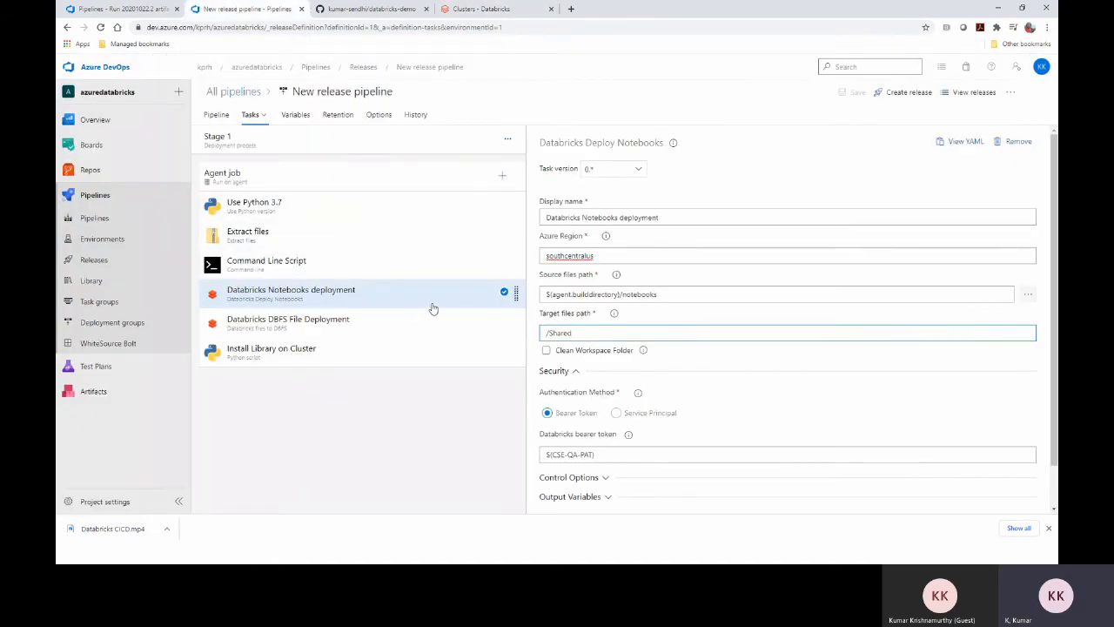
{"action": "scroll", "coordinate": [610, 327], "scroll_direction": "down", "scroll_amount": 1}
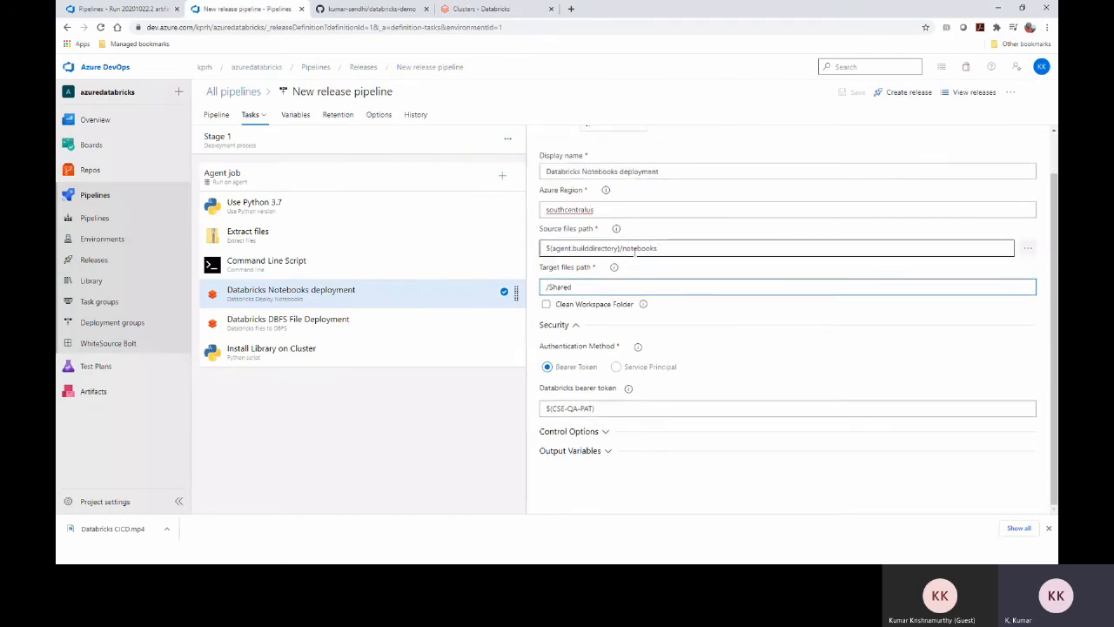
{"action": "left_click", "coordinate": [611, 408]}
{"action": "left_click_drag", "start_coordinate": [612, 408], "coordinate": [536, 411]}
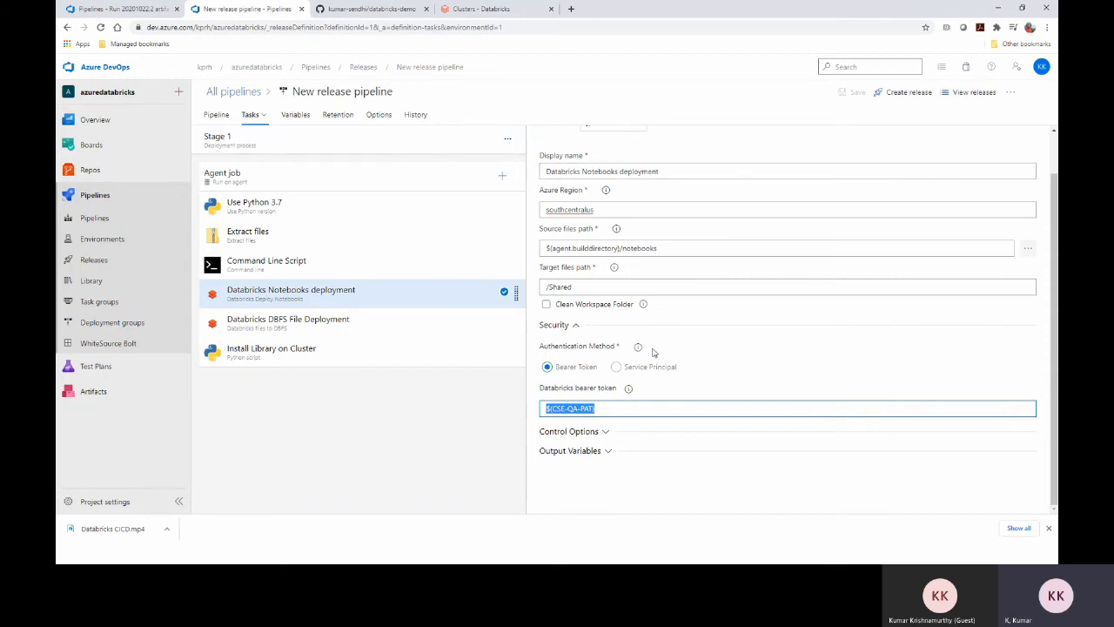
{"action": "left_click", "coordinate": [294, 118]}
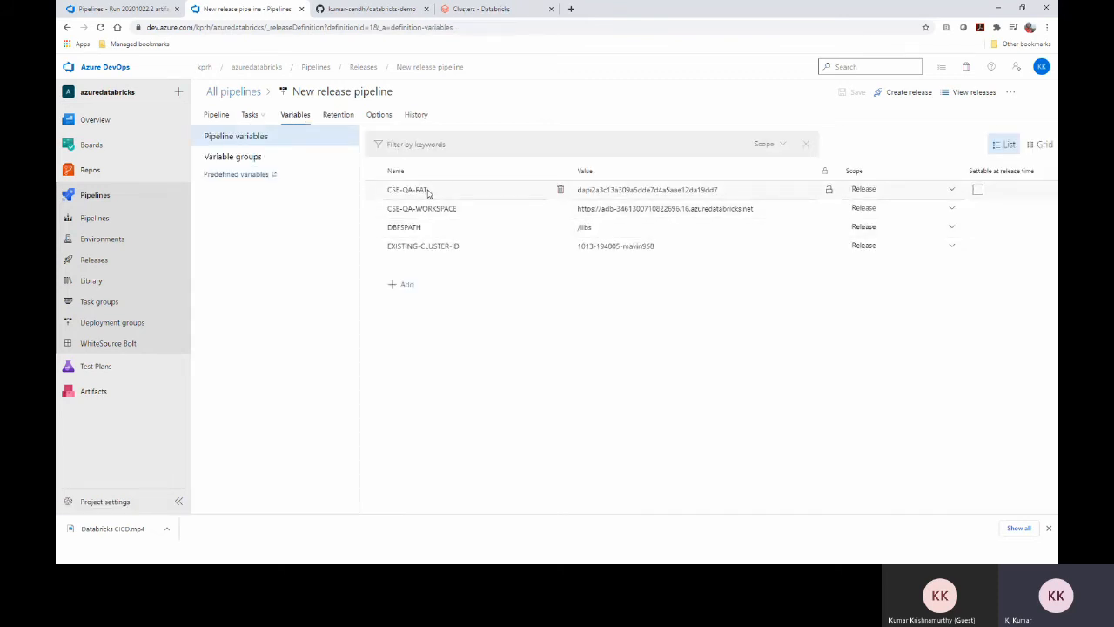
{"action": "left_click", "coordinate": [742, 189]}
{"action": "left_click_drag", "start_coordinate": [717, 189], "coordinate": [580, 188]}
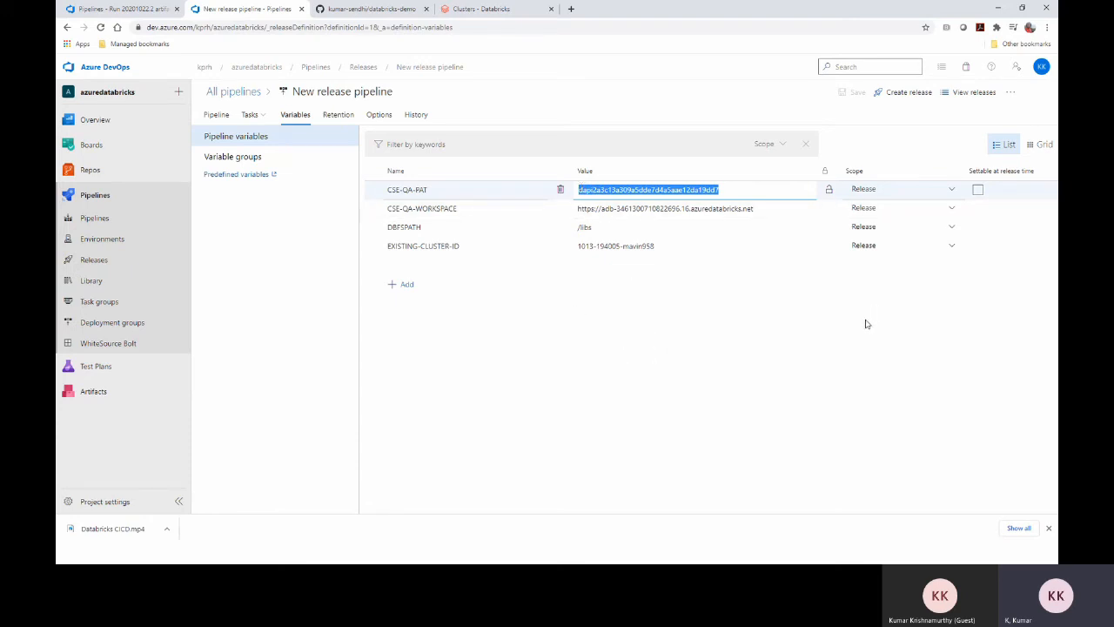
{"action": "left_click", "coordinate": [252, 117]}
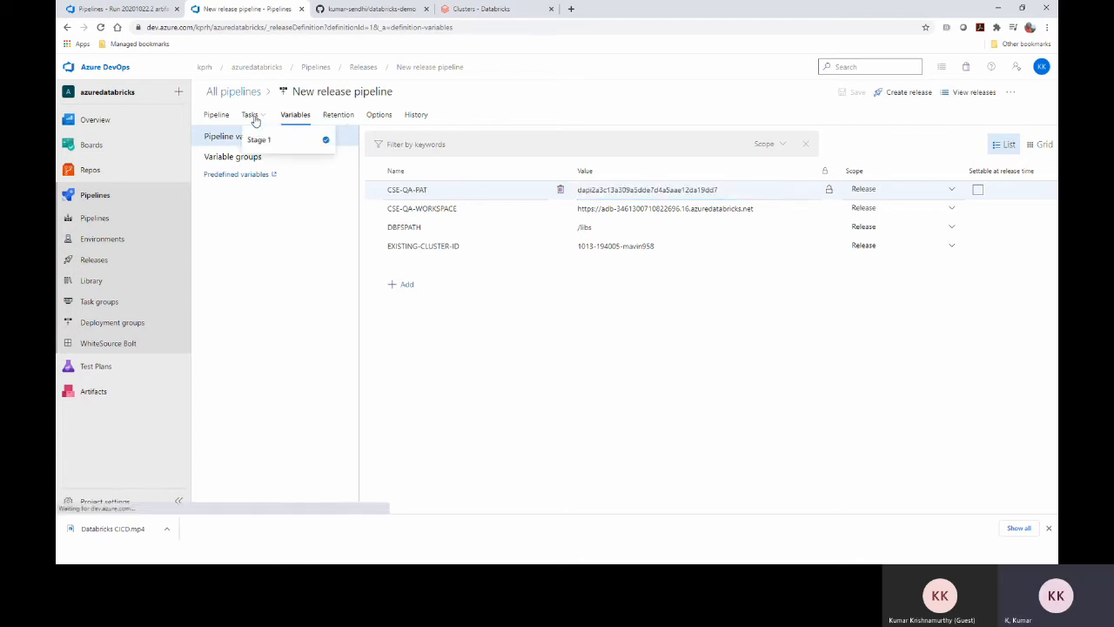
{"action": "left_click", "coordinate": [322, 294]}
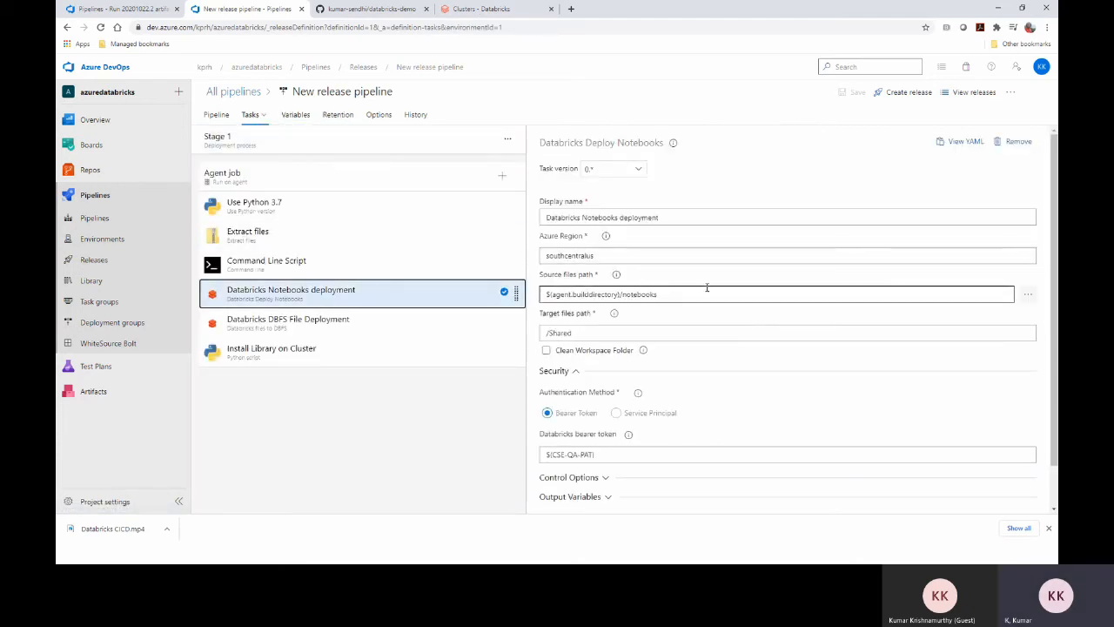
{"action": "scroll", "coordinate": [707, 288], "scroll_direction": "down", "scroll_amount": 1}
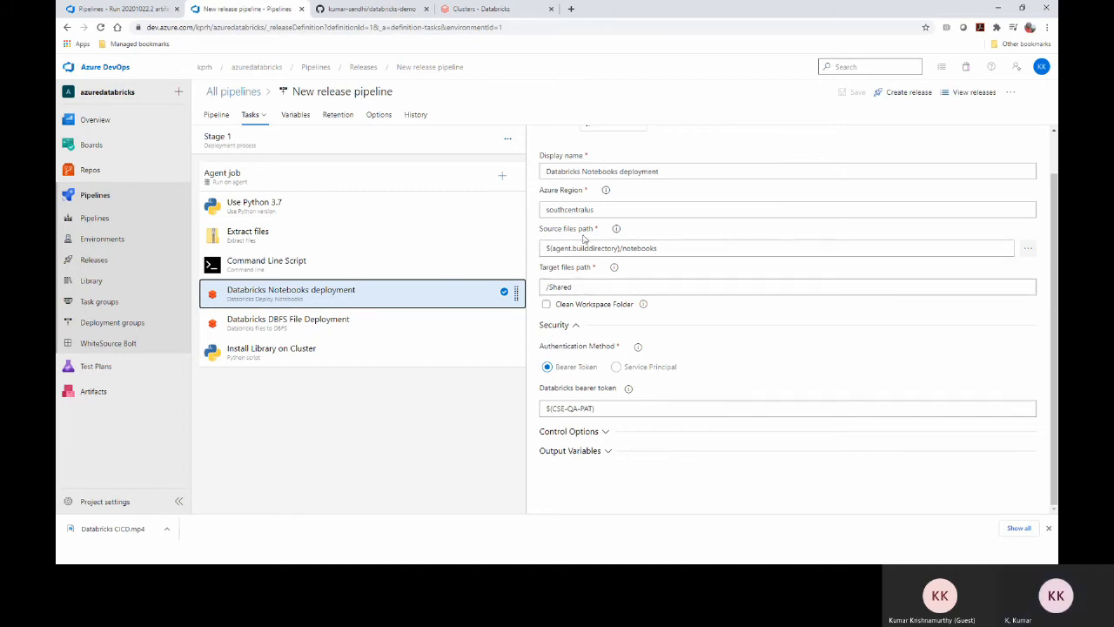
{"action": "left_click", "coordinate": [479, 9]}
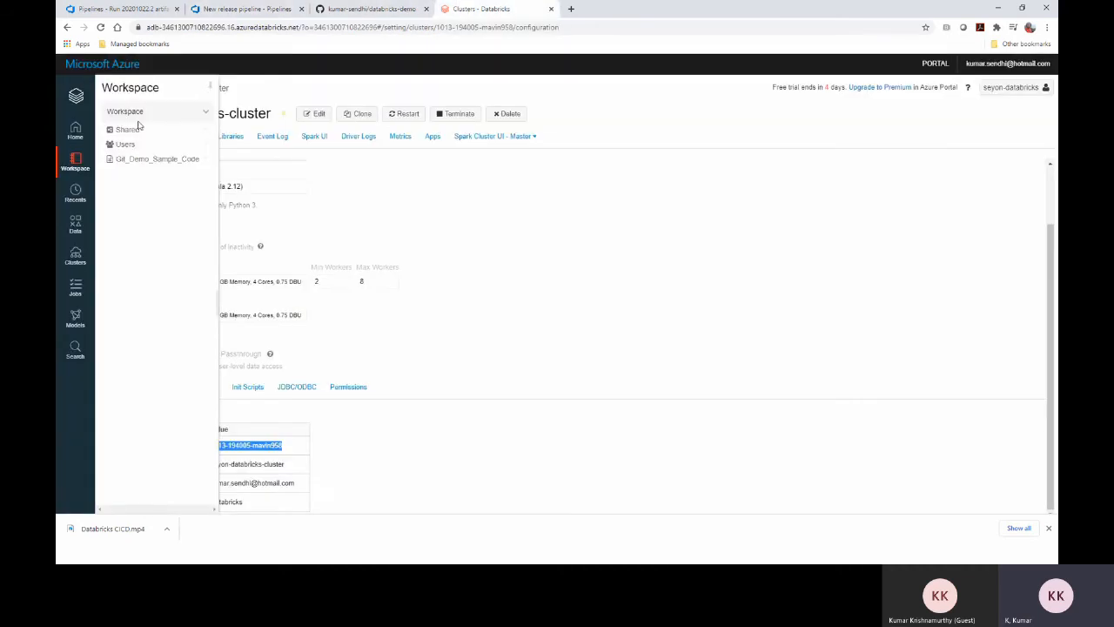
{"action": "left_click", "coordinate": [288, 9]}
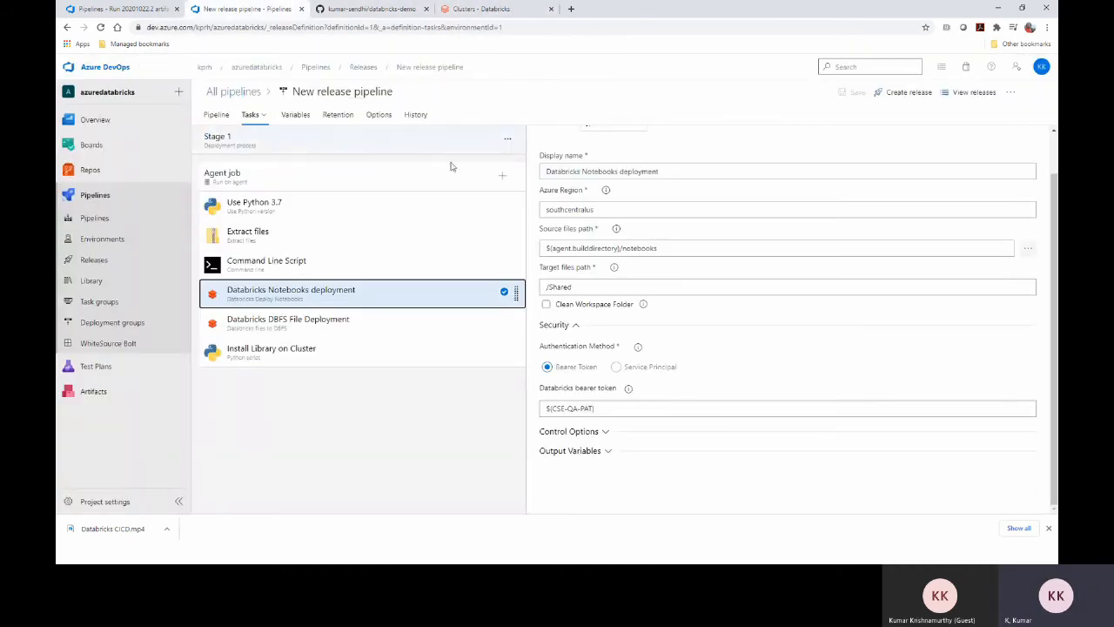
Show the Databricks DBFS File Deployment task settings and highlight its southcentralus region value
{"action": "left_click", "coordinate": [359, 326]}
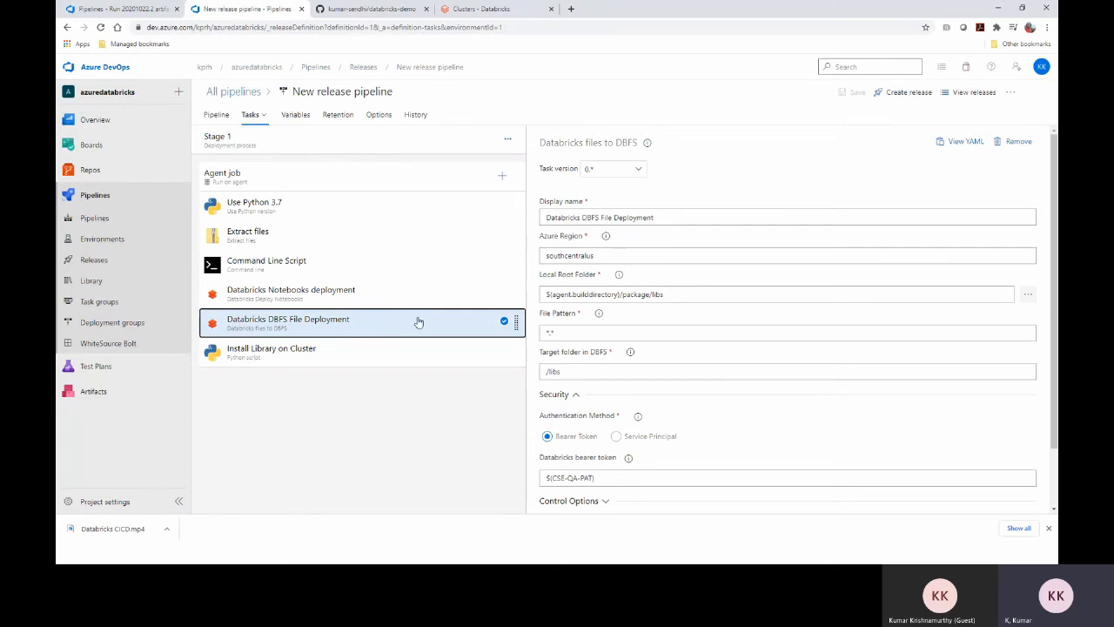
{"action": "double_click", "coordinate": [583, 256]}
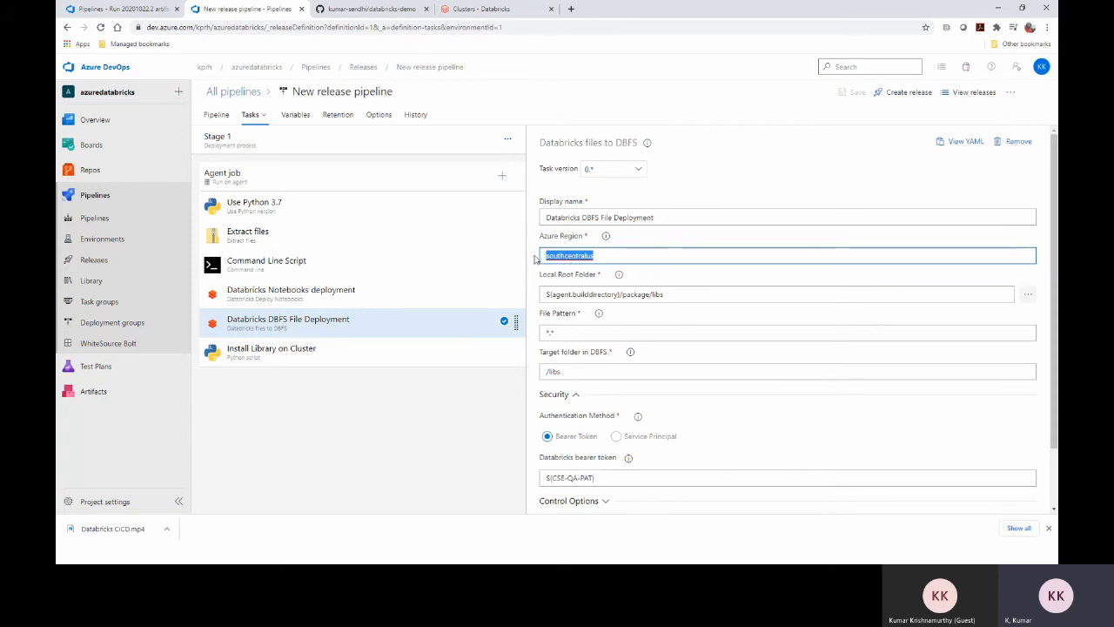
{"action": "left_click", "coordinate": [599, 256]}
Open 64\package\libs in File Explorer, then highlight the DBFS task's *.* file pattern
{"action": "key", "text": "alt+Tab"}
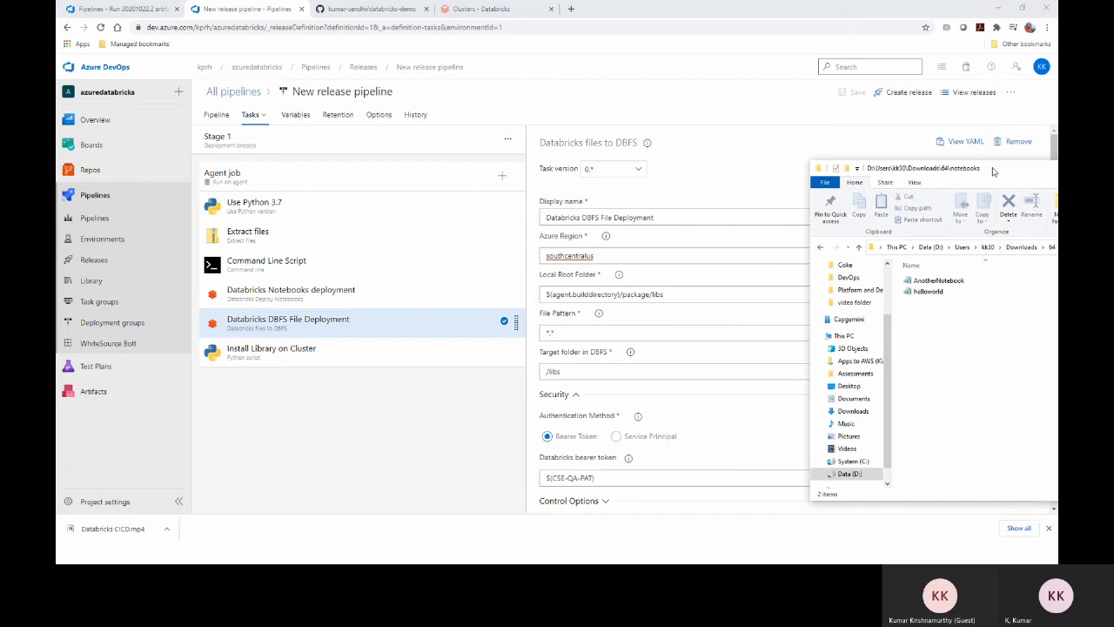
{"action": "left_click_drag", "start_coordinate": [994, 168], "coordinate": [696, 169]}
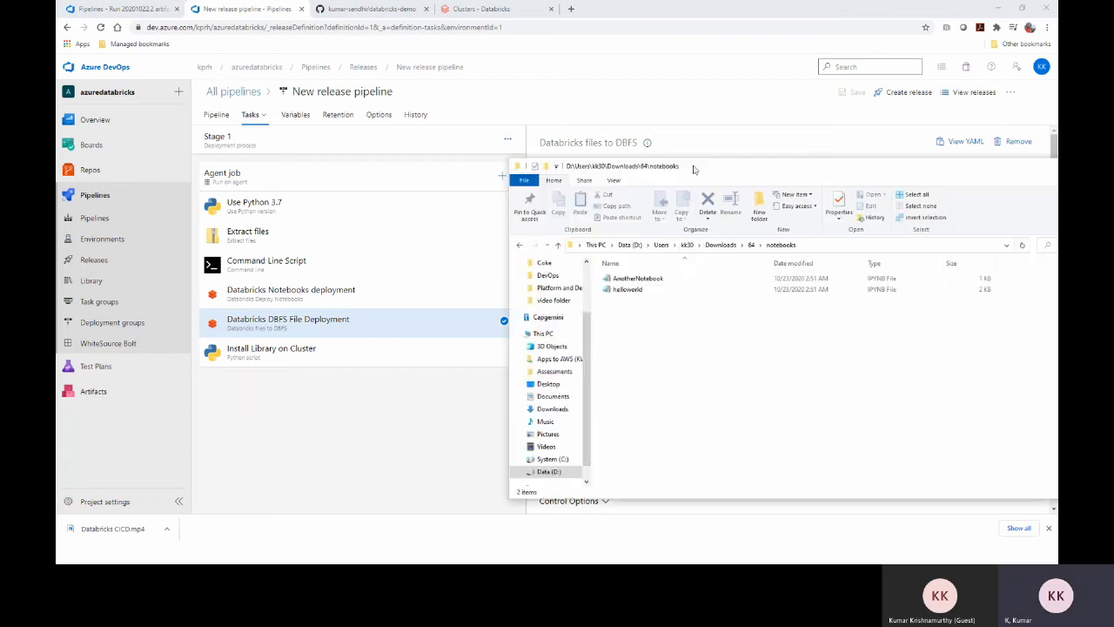
{"action": "left_click", "coordinate": [752, 244]}
{"action": "left_click", "coordinate": [627, 300]}
{"action": "double_click", "coordinate": [635, 301]}
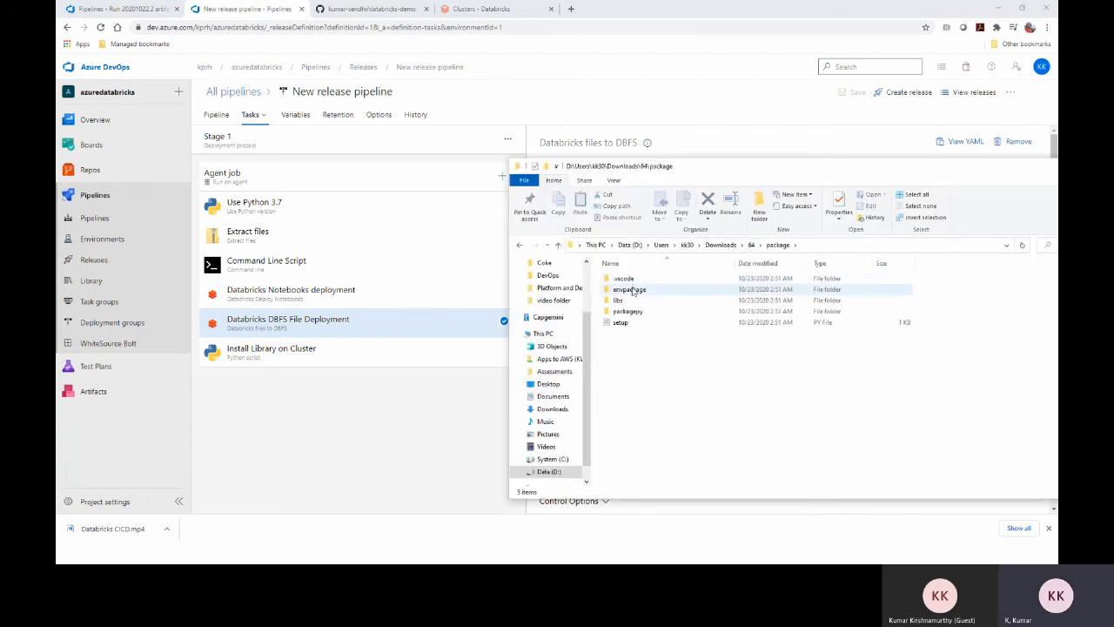
{"action": "double_click", "coordinate": [633, 300]}
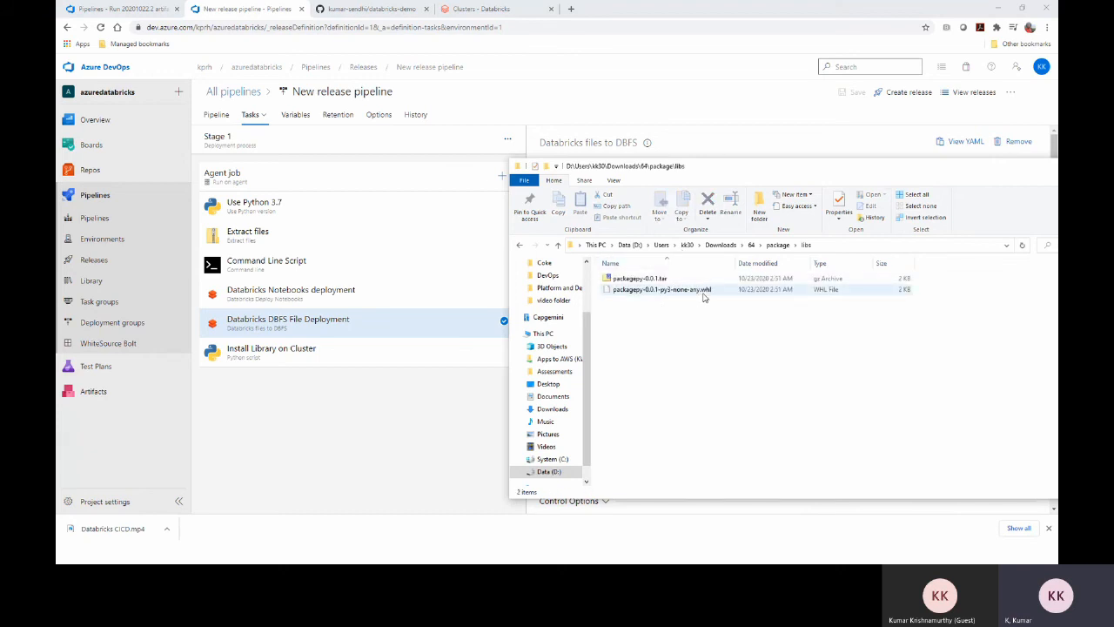
{"action": "left_click_drag", "start_coordinate": [765, 171], "coordinate": [1048, 248]}
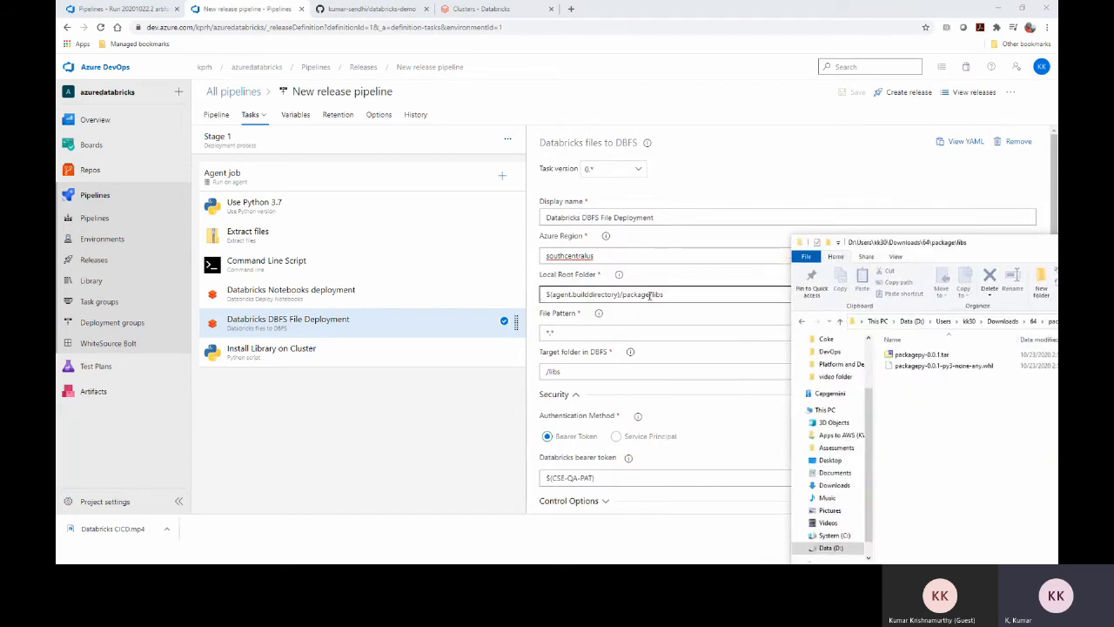
{"action": "left_click", "coordinate": [578, 333]}
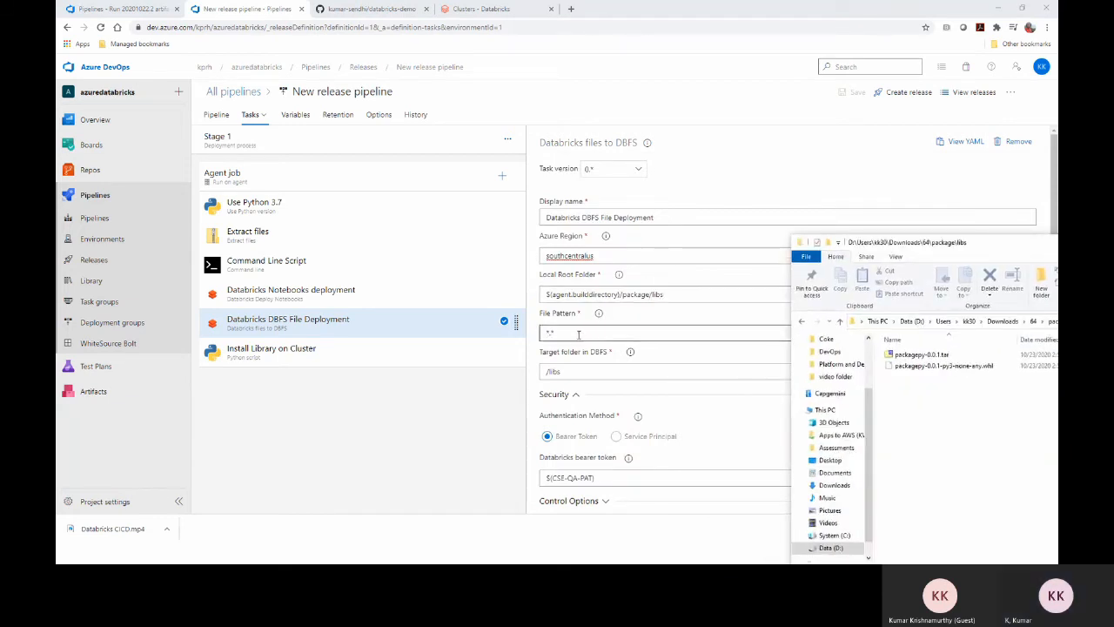
{"action": "left_click_drag", "start_coordinate": [562, 332], "coordinate": [542, 332]}
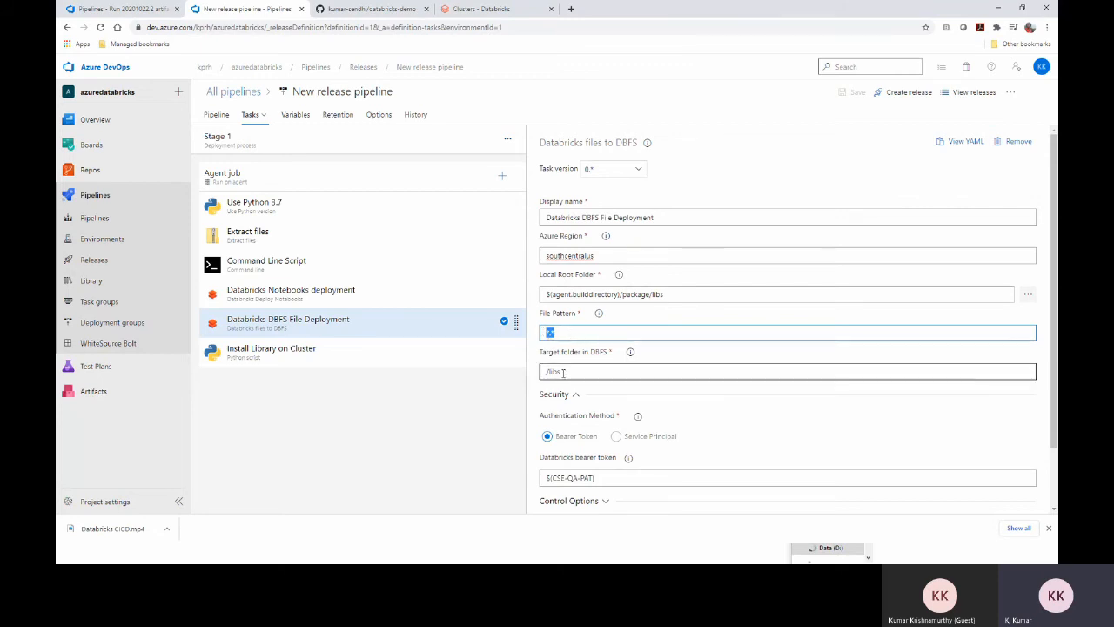
In Databricks, open the test notebook from the user's folder under Users
{"action": "left_click", "coordinate": [509, 10]}
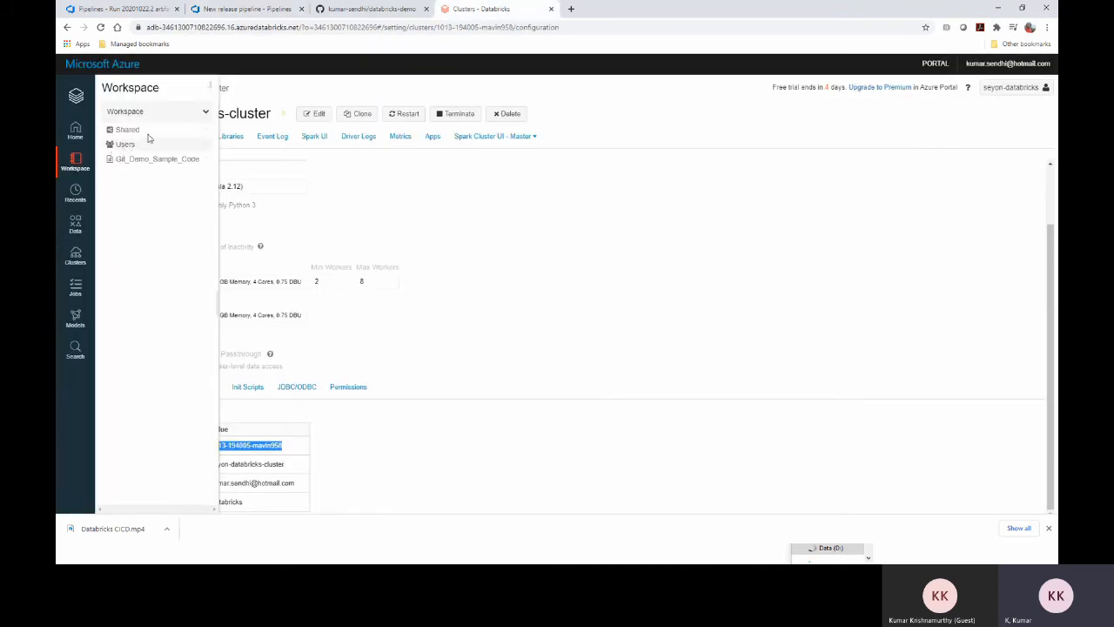
{"action": "left_click", "coordinate": [206, 113]}
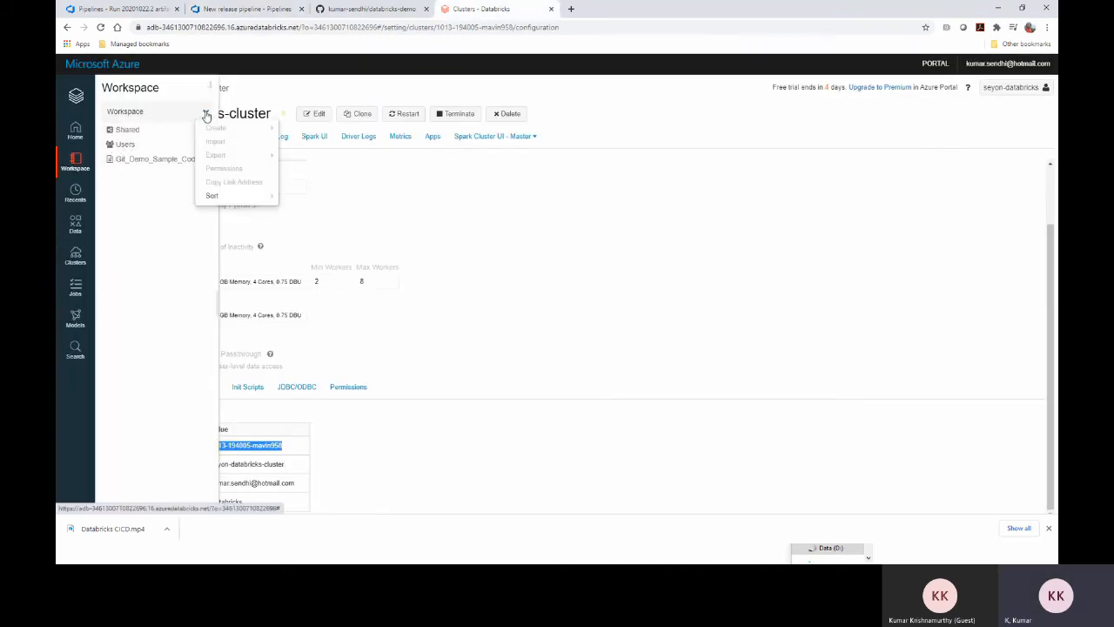
{"action": "left_click", "coordinate": [152, 147]}
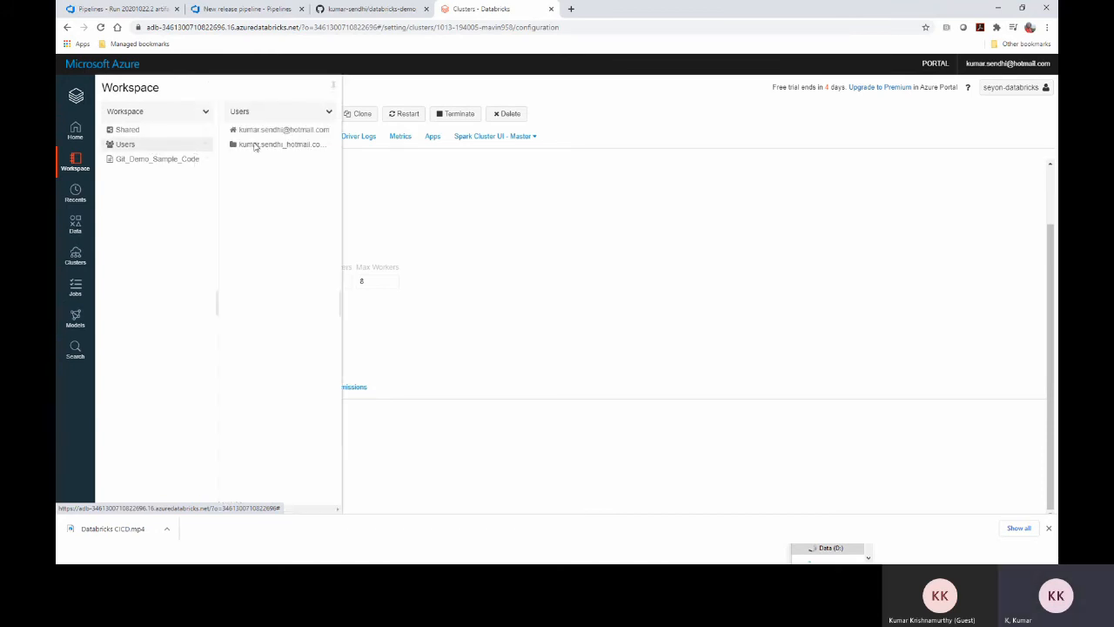
{"action": "left_click", "coordinate": [309, 131]}
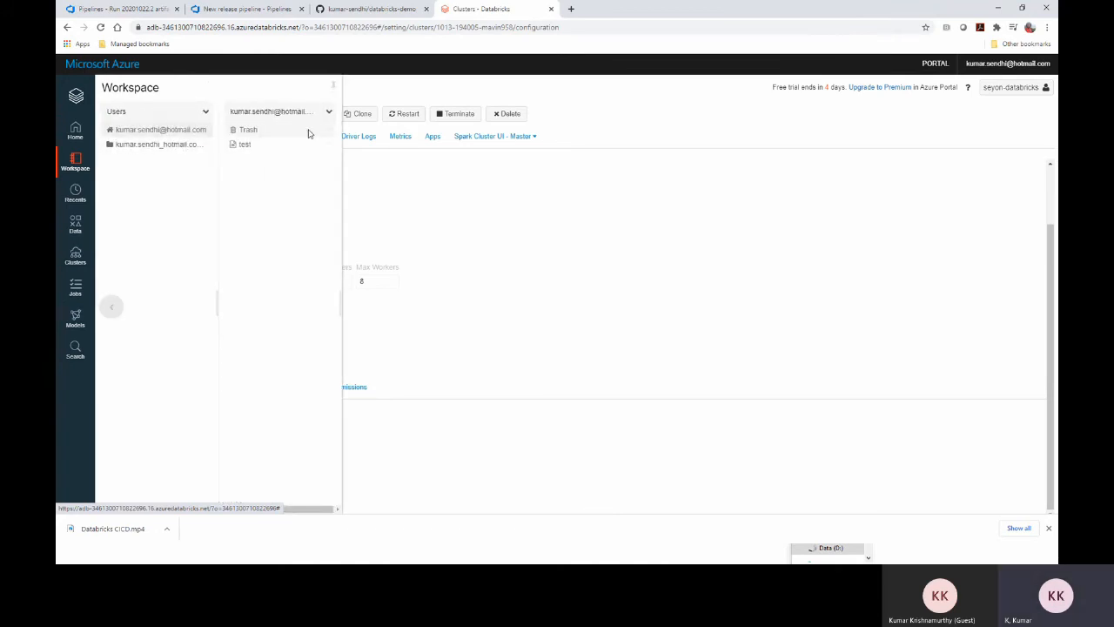
{"action": "left_click", "coordinate": [248, 145]}
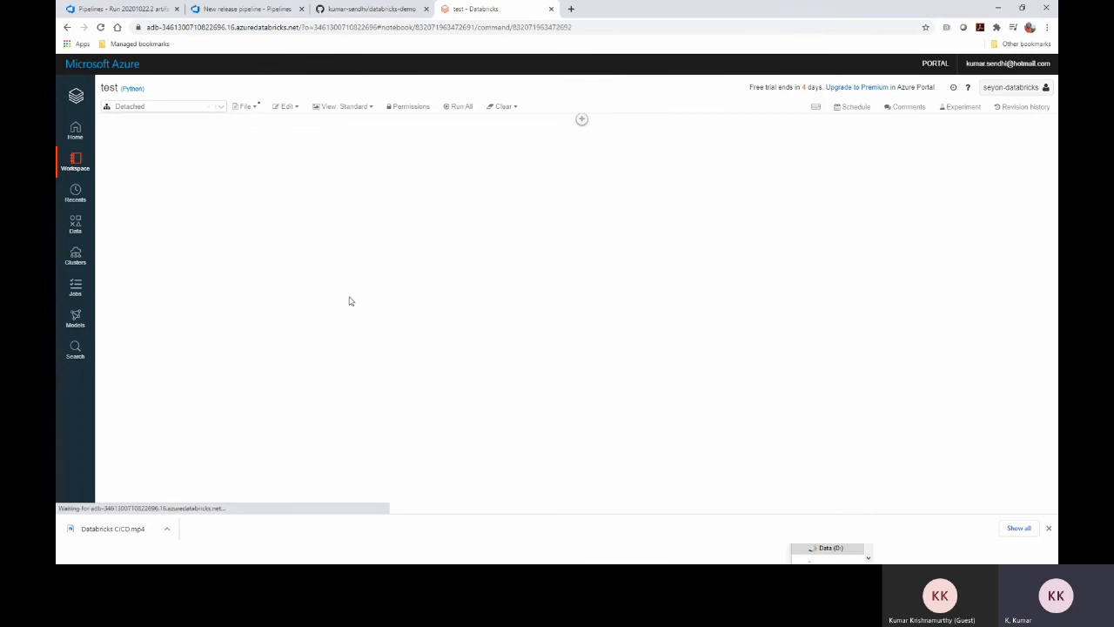
Run the dbutils.fs.ls("/libs") cell to list the packagepy-0.0.1 wheel and tar.gz
{"action": "left_click", "coordinate": [238, 139]}
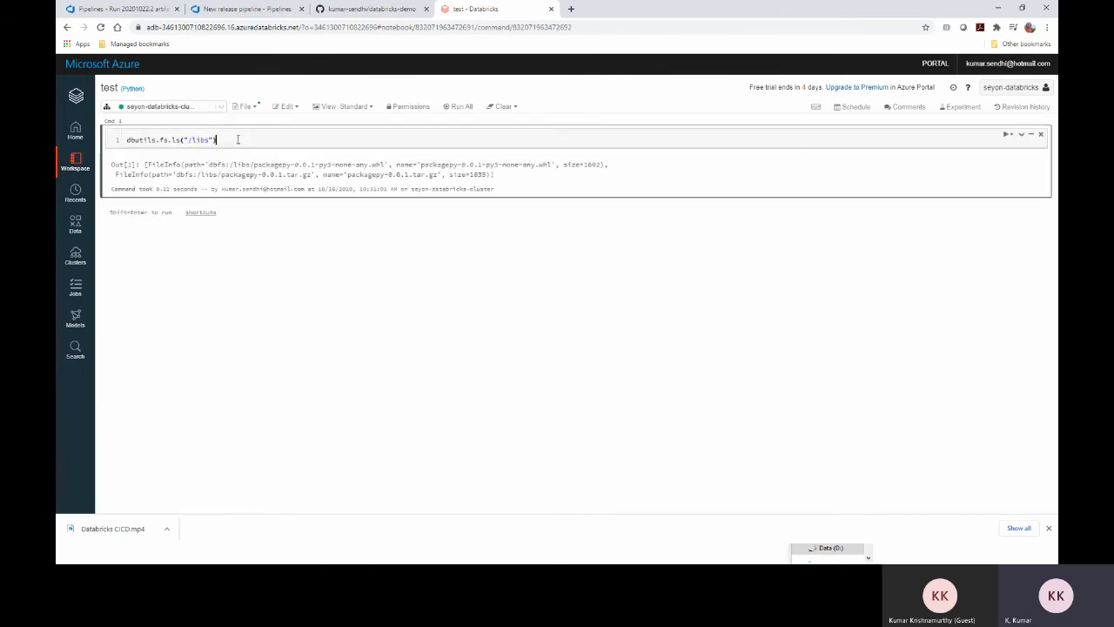
{"action": "left_click_drag", "start_coordinate": [238, 139], "coordinate": [120, 139]}
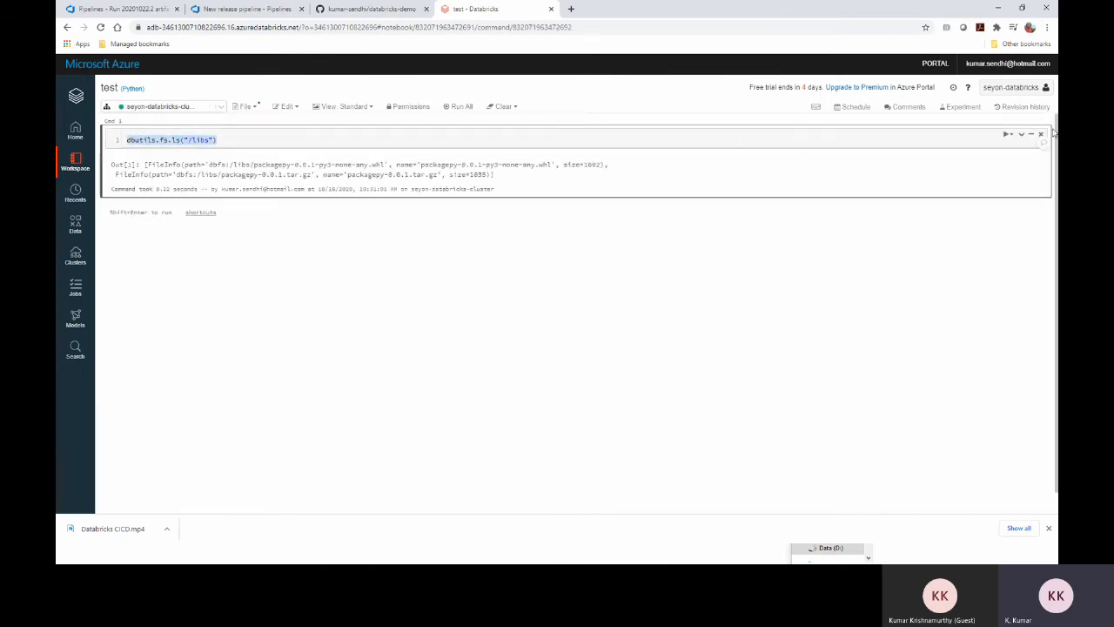
{"action": "left_click", "coordinate": [1007, 135]}
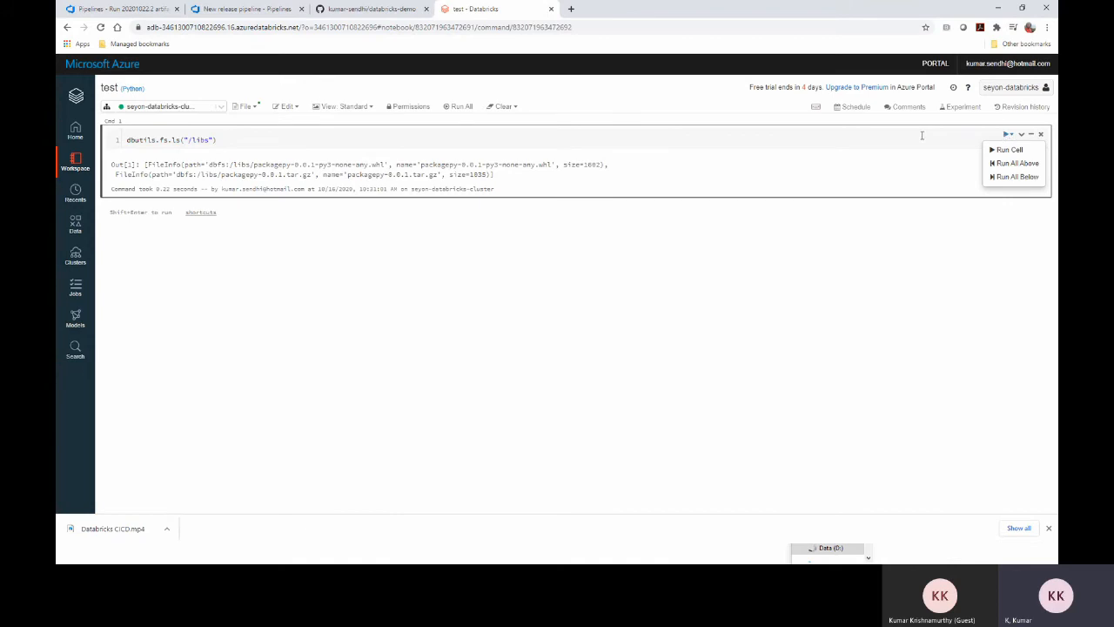
{"action": "left_click", "coordinate": [1010, 149]}
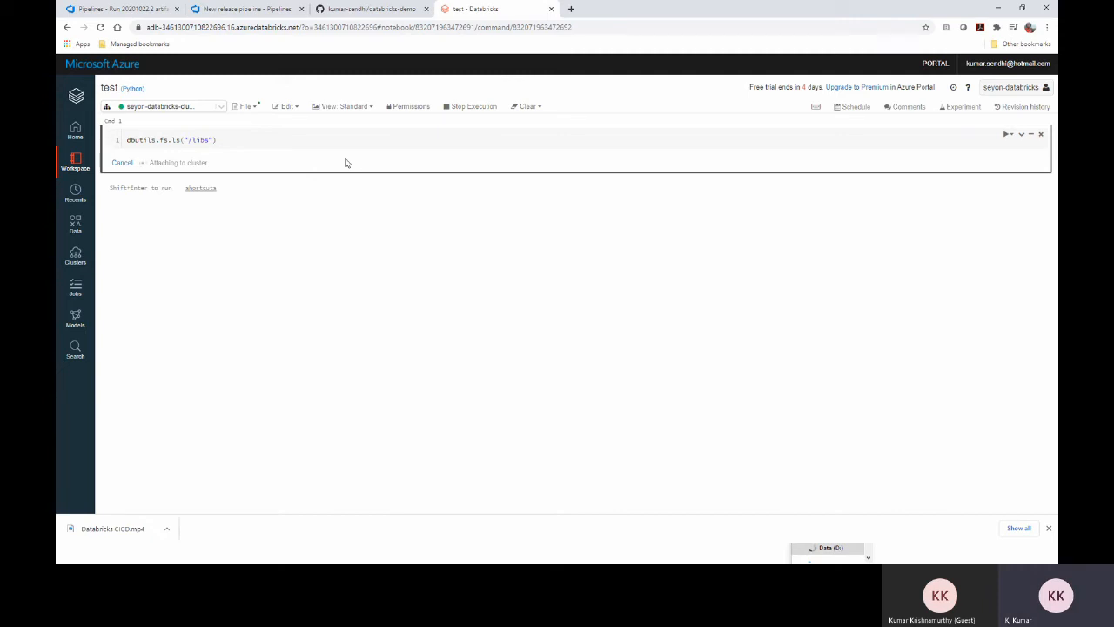
{"action": "left_click_drag", "start_coordinate": [232, 140], "coordinate": [122, 141]}
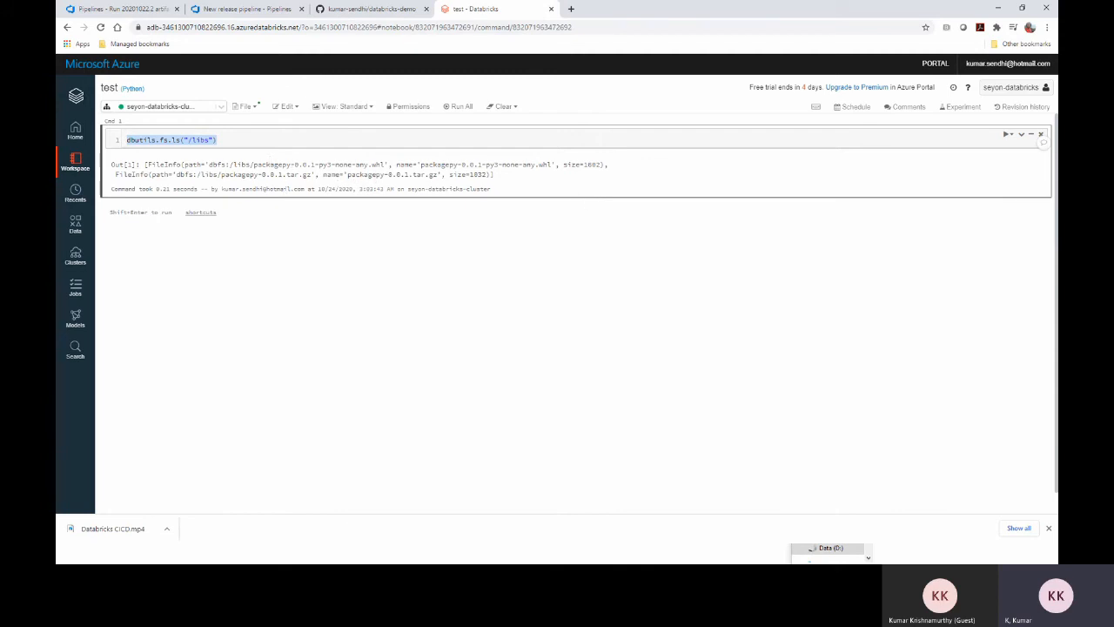
{"action": "key", "text": "alt+Tab"}
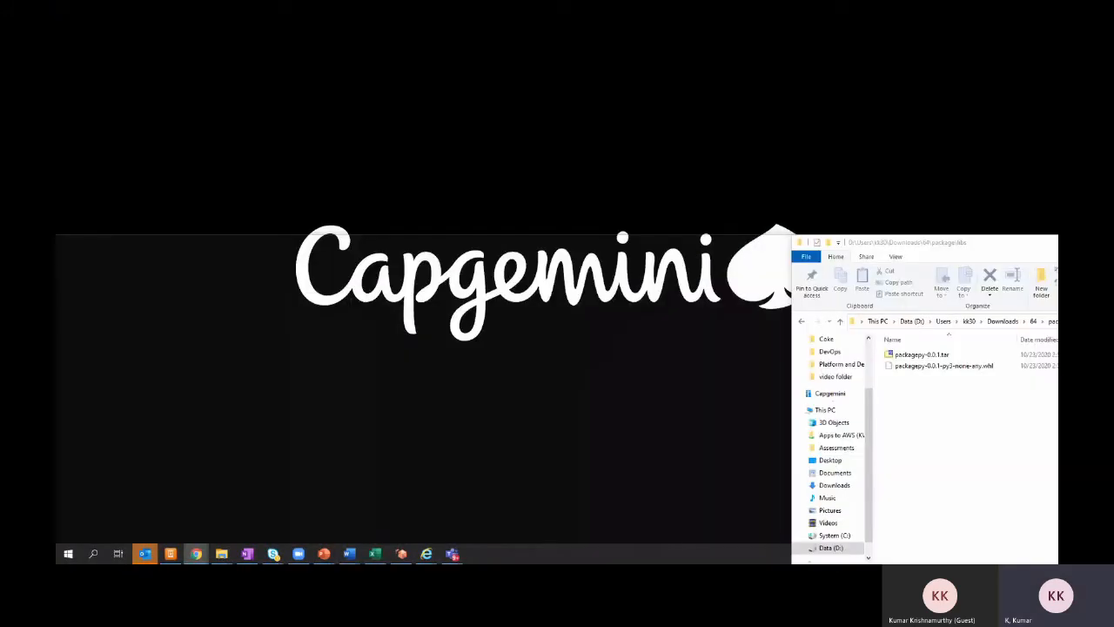
{"action": "left_click", "coordinate": [174, 505]}
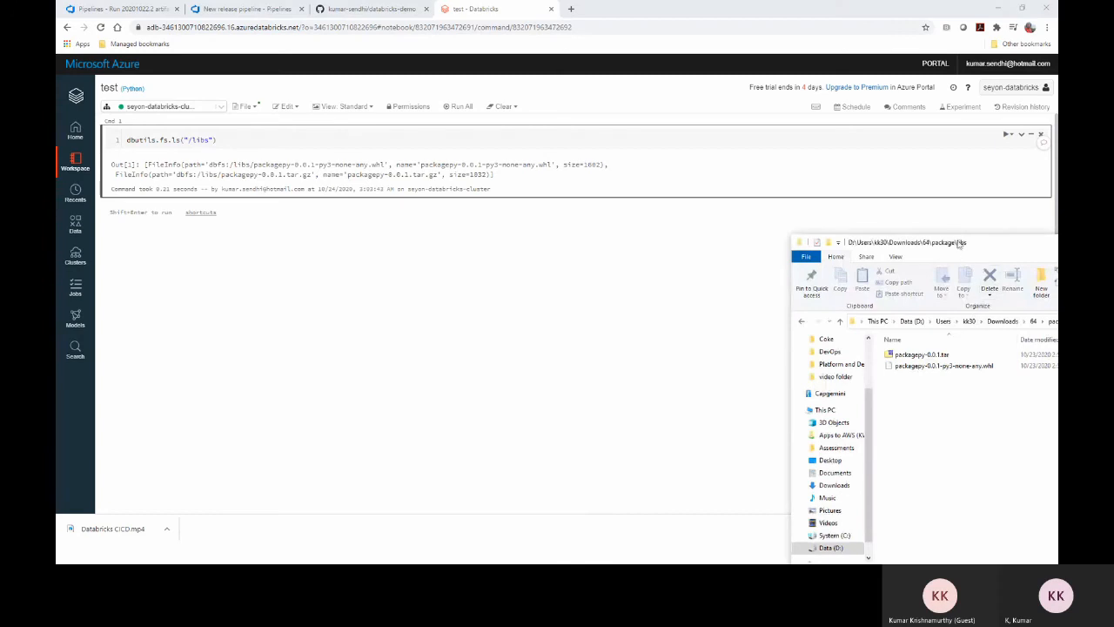
Place the package\libs window beside the DBFS task to compare both packagepy files
{"action": "left_click_drag", "start_coordinate": [957, 244], "coordinate": [820, 168]}
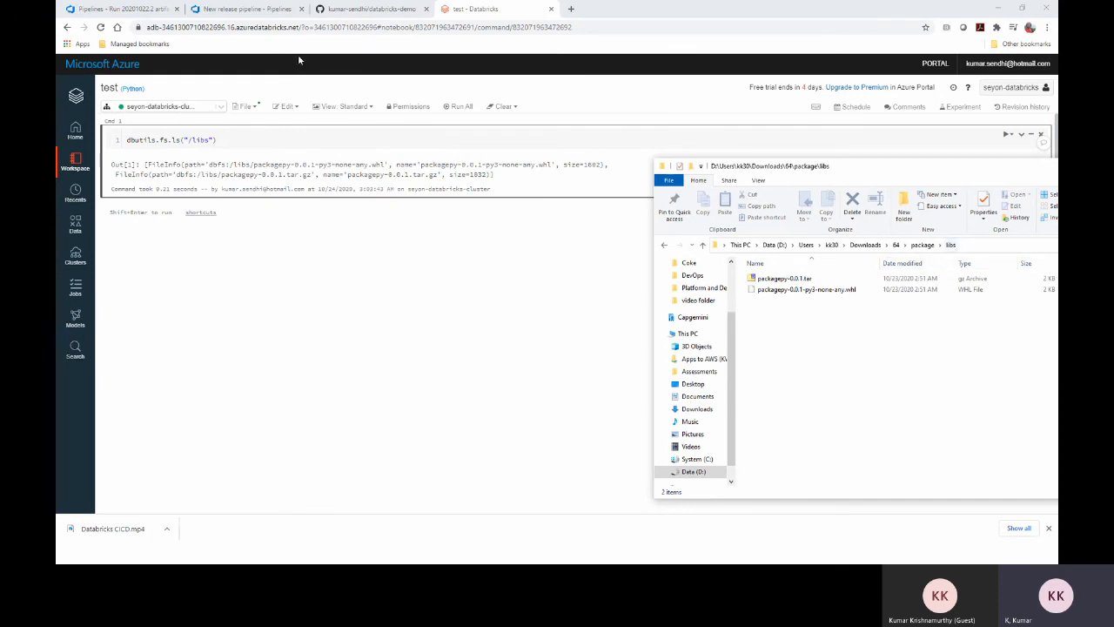
{"action": "left_click", "coordinate": [247, 8]}
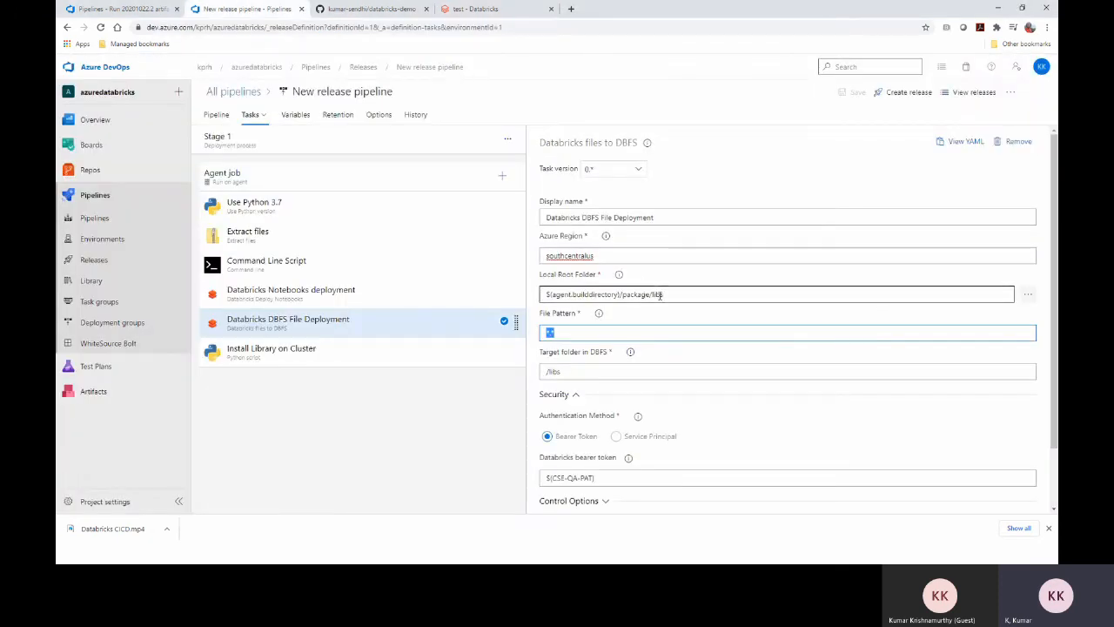
{"action": "key", "text": "alt+Tab"}
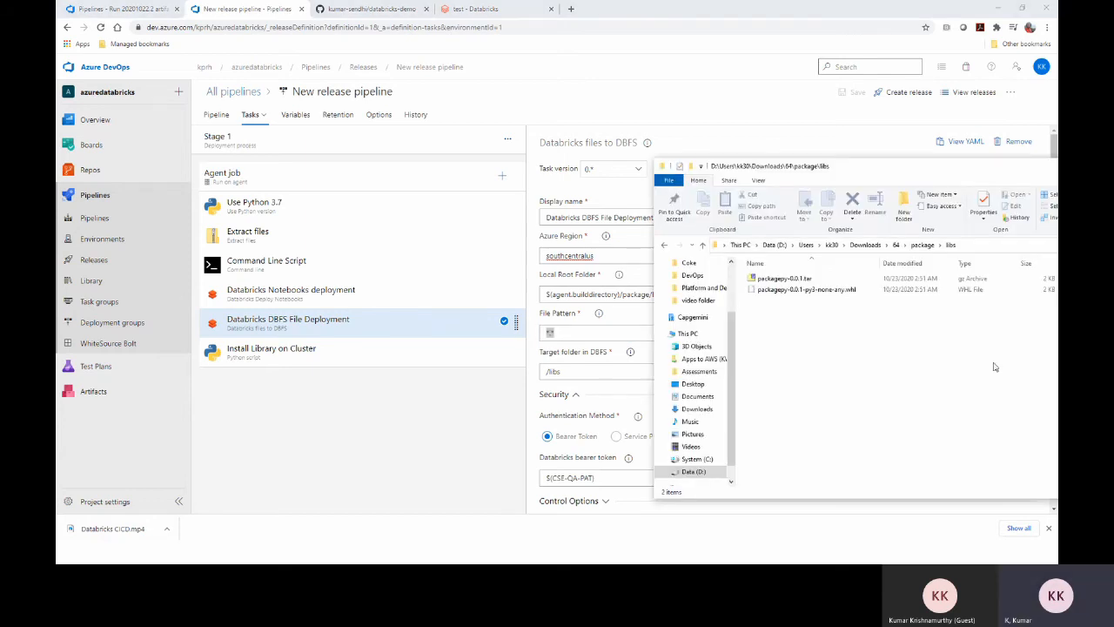
{"action": "left_click_drag", "start_coordinate": [817, 168], "coordinate": [890, 141]}
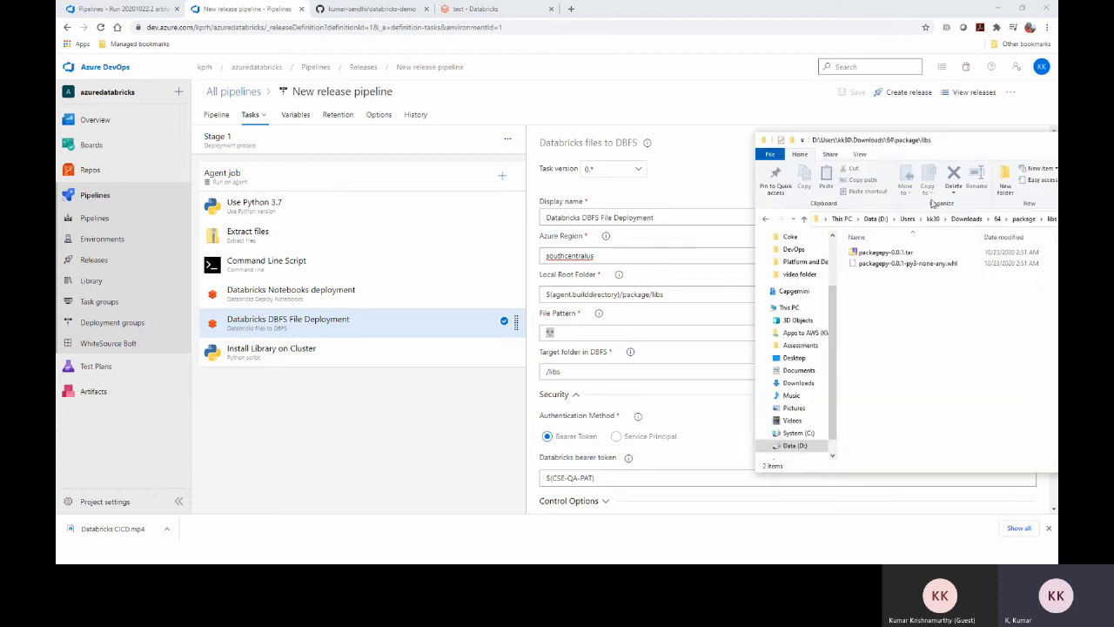
{"action": "left_click_drag", "start_coordinate": [1011, 142], "coordinate": [930, 135]}
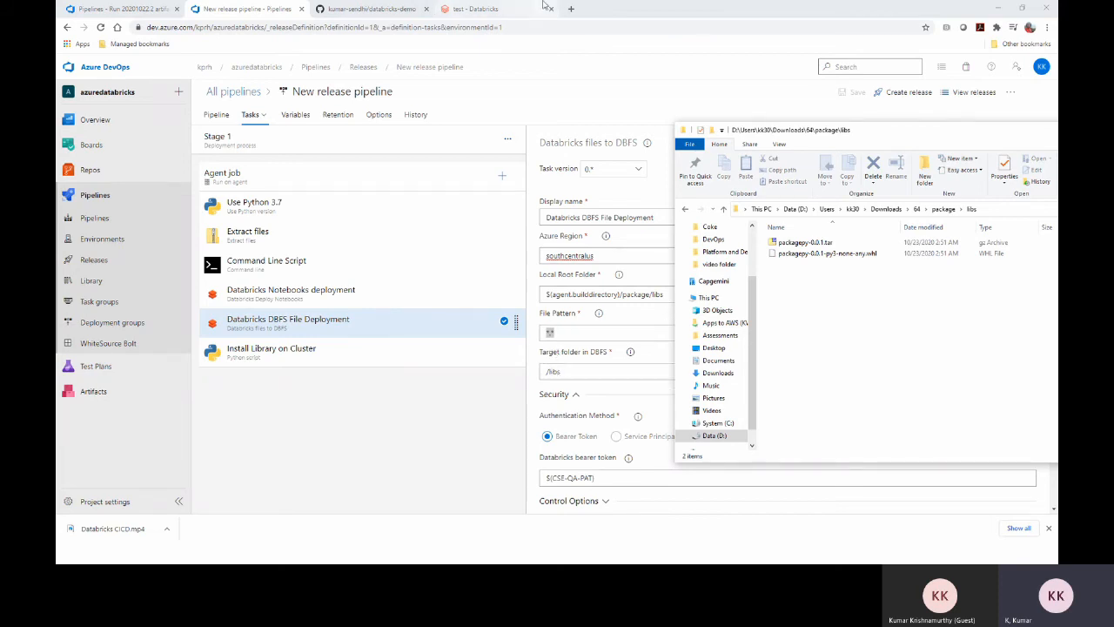
{"action": "left_click", "coordinate": [476, 9]}
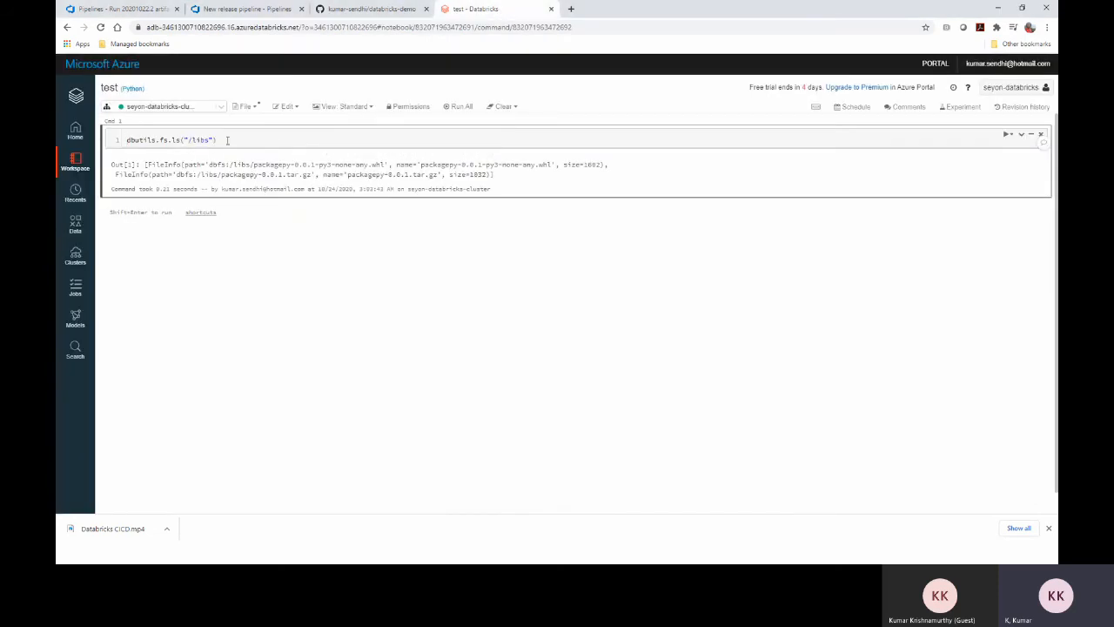
{"action": "left_click", "coordinate": [258, 9]}
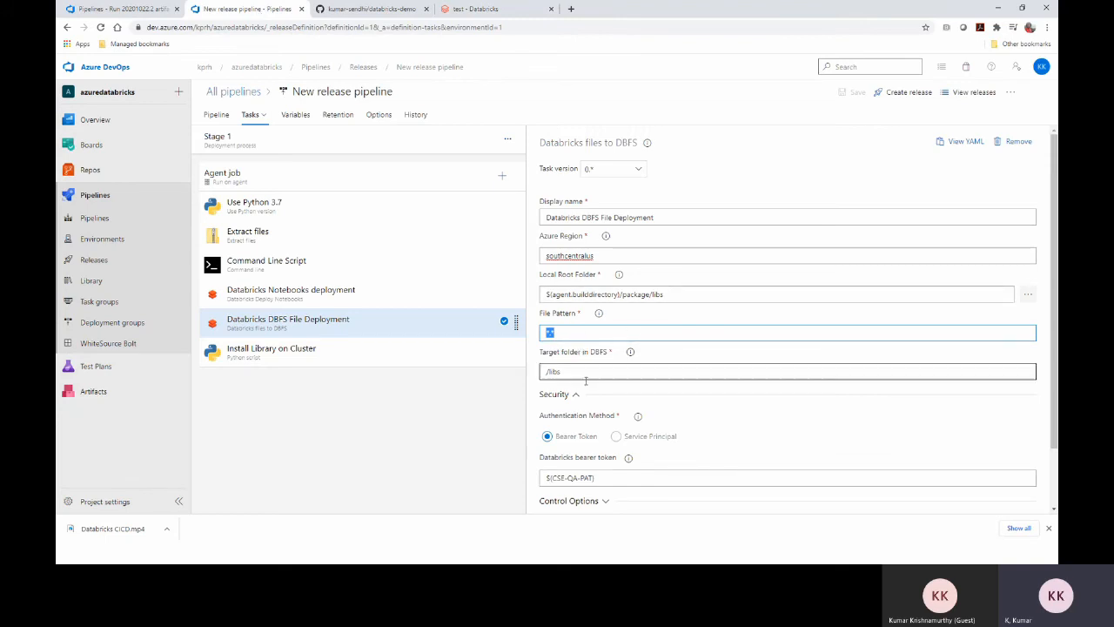
Check the DBFS task's Databricks bearer token variable, then open the Install Library on Cluster task
{"action": "scroll", "coordinate": [588, 376], "scroll_direction": "down", "scroll_amount": 2}
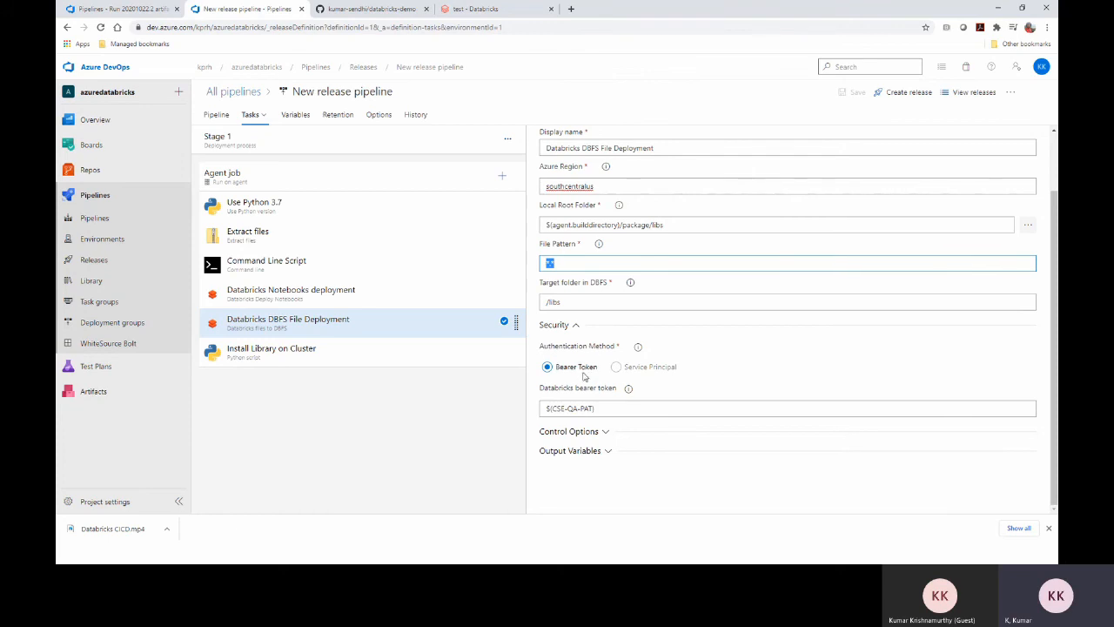
{"action": "left_click", "coordinate": [602, 409]}
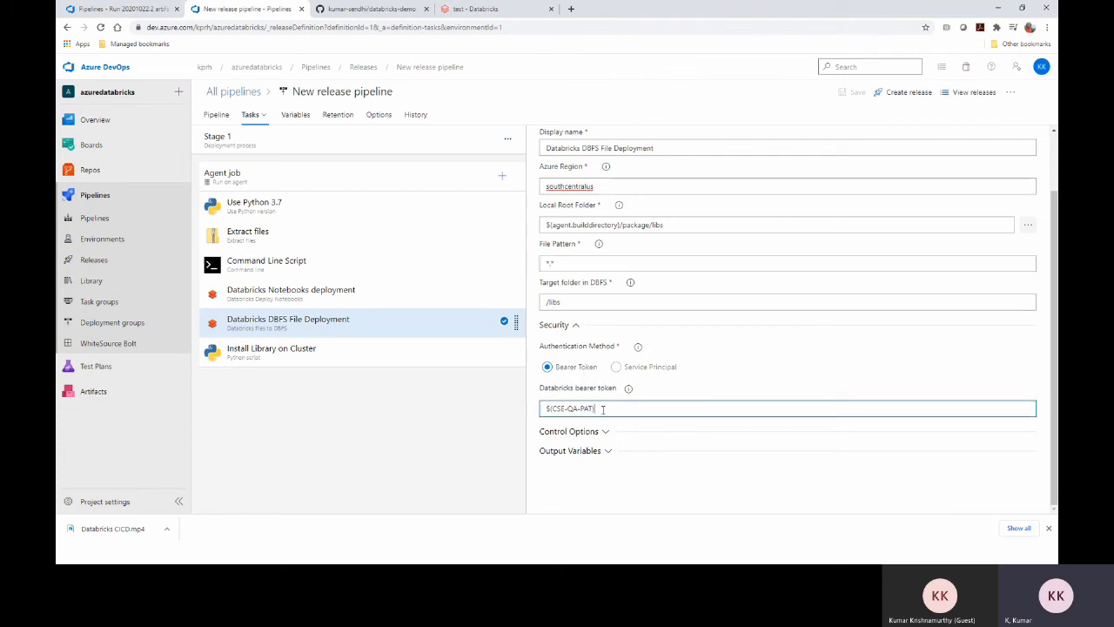
{"action": "left_click_drag", "start_coordinate": [606, 409], "coordinate": [525, 411]}
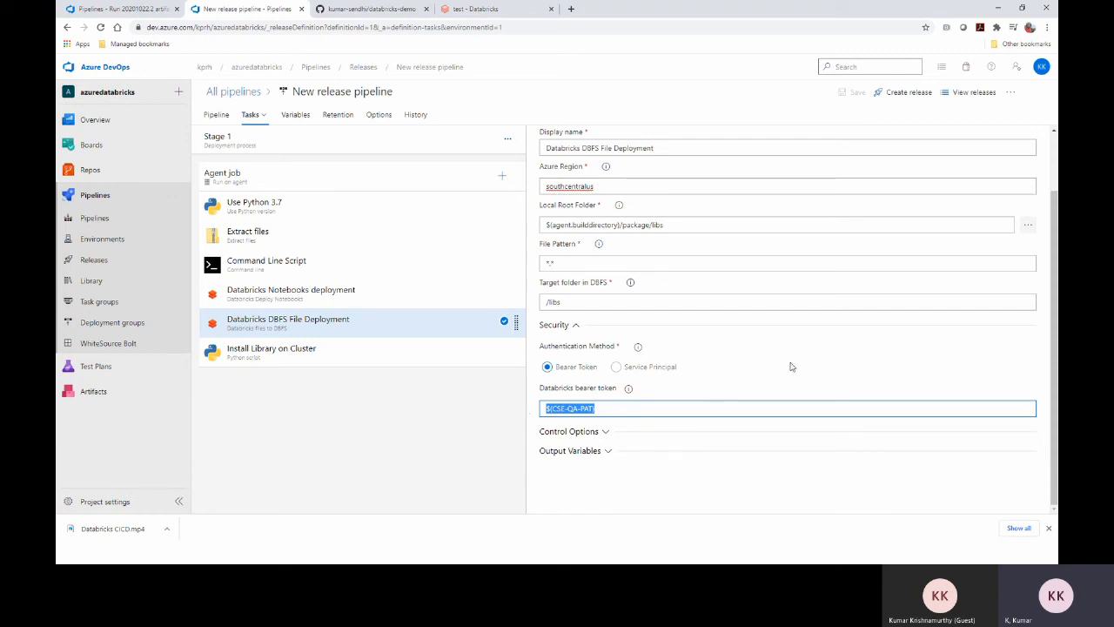
{"action": "left_click", "coordinate": [297, 359]}
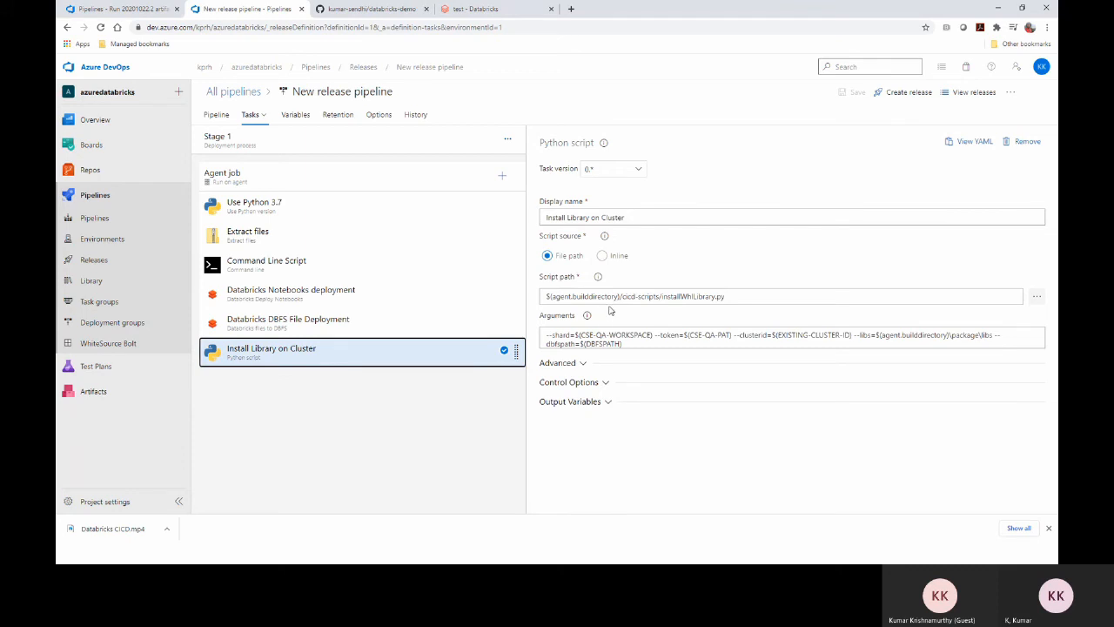
{"action": "left_click", "coordinate": [623, 297]}
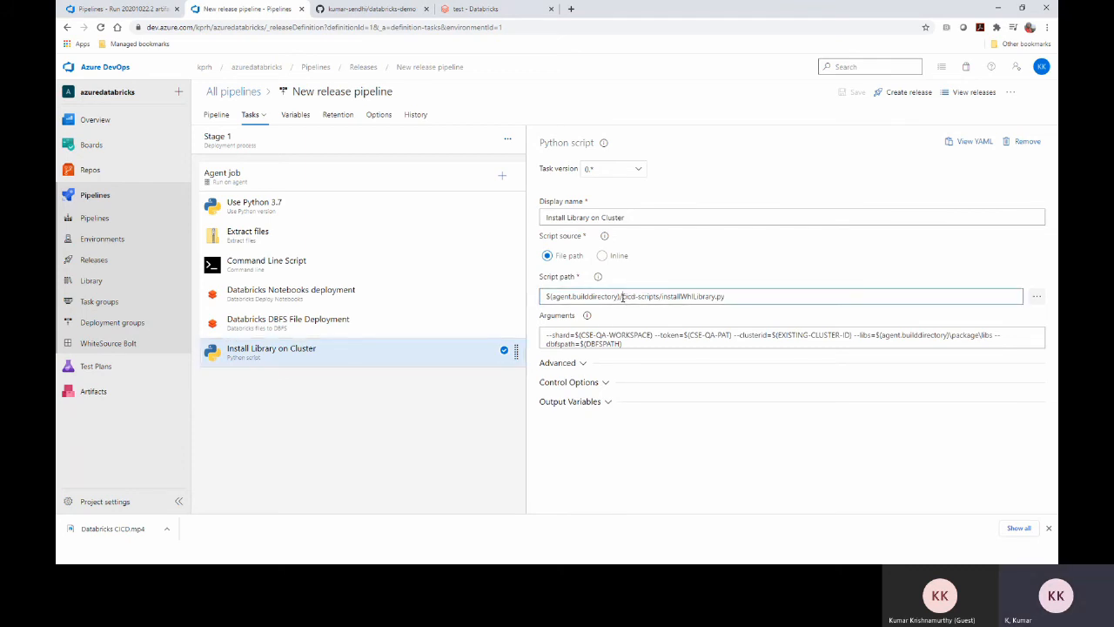
{"action": "left_click_drag", "start_coordinate": [623, 297], "coordinate": [655, 294]}
{"action": "left_click_drag", "start_coordinate": [737, 295], "coordinate": [663, 297]}
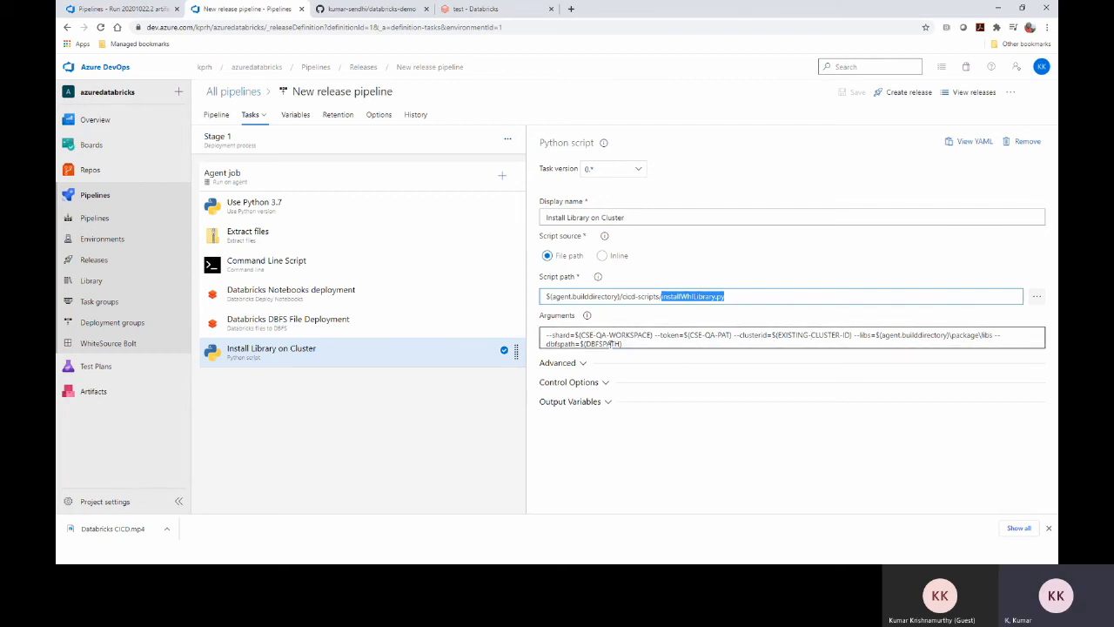
{"action": "left_click_drag", "start_coordinate": [622, 344], "coordinate": [582, 344]}
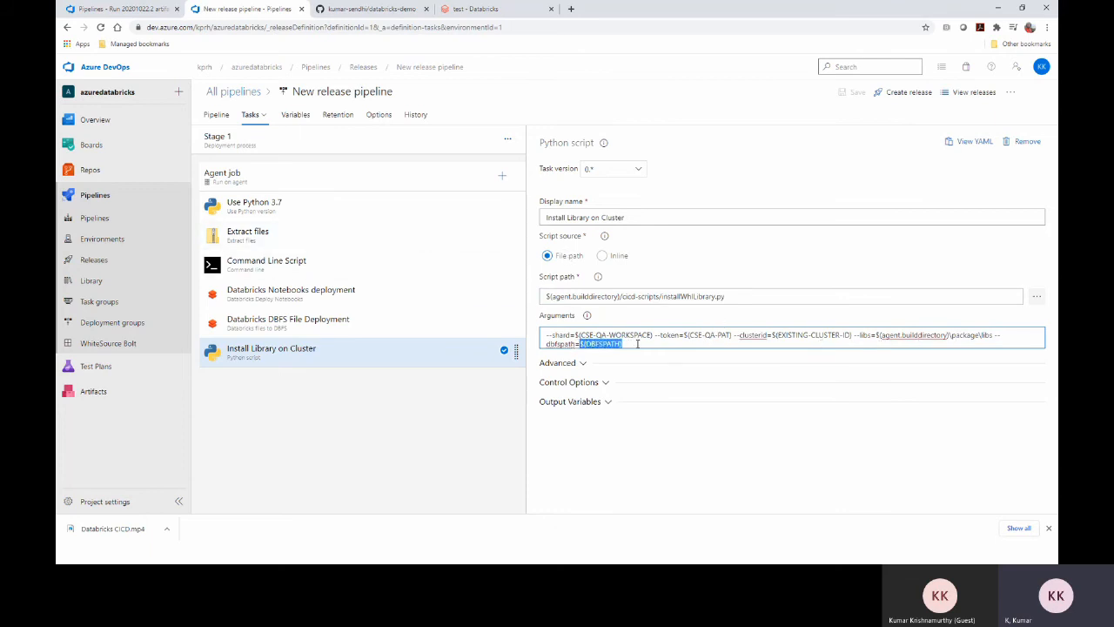
{"action": "left_click", "coordinate": [297, 116]}
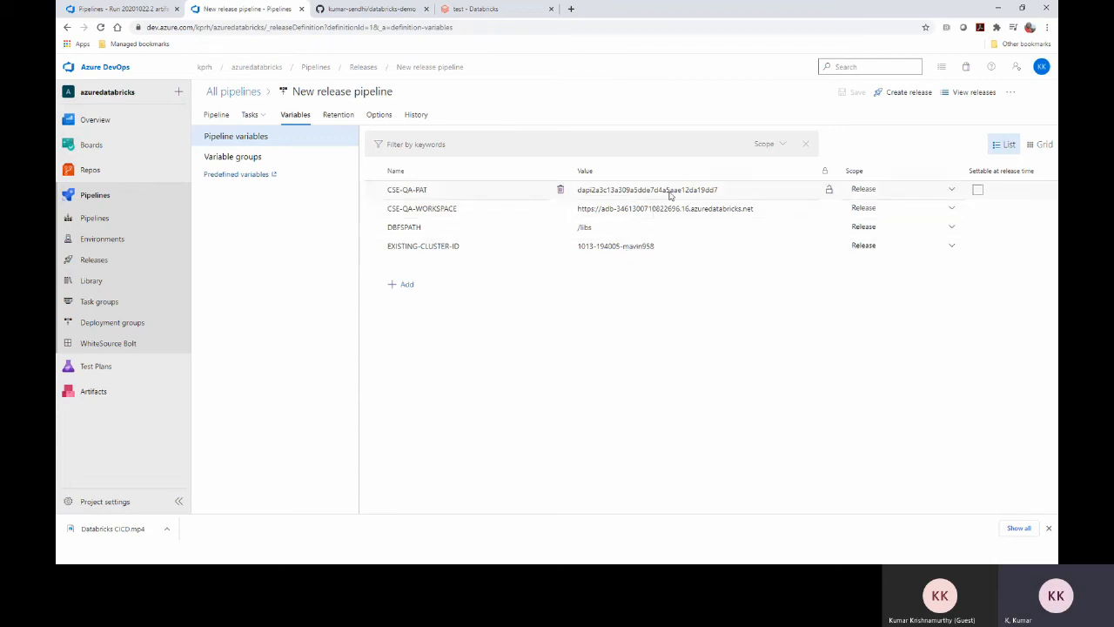
{"action": "left_click", "coordinate": [251, 114]}
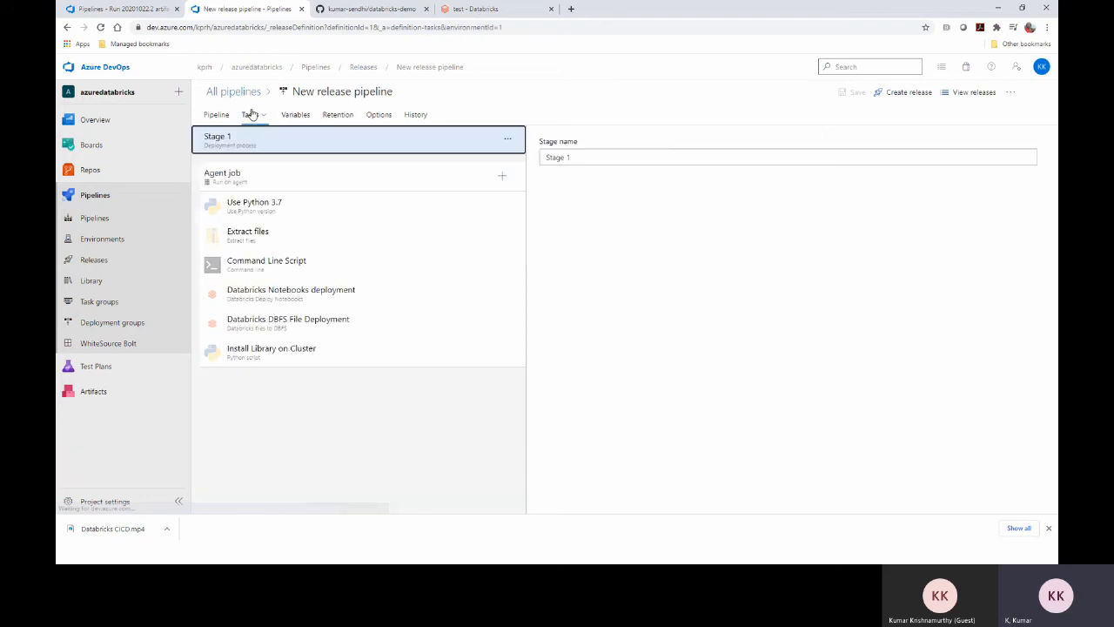
{"action": "left_click", "coordinate": [299, 351]}
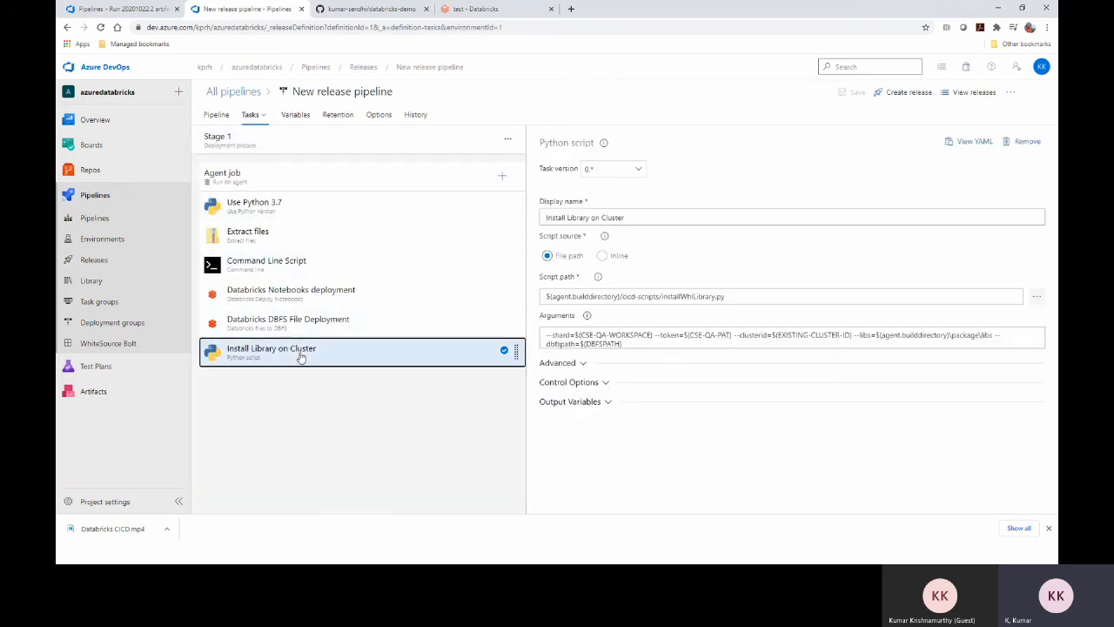
{"action": "left_click", "coordinate": [648, 345]}
{"action": "key", "text": "ctrl+a"}
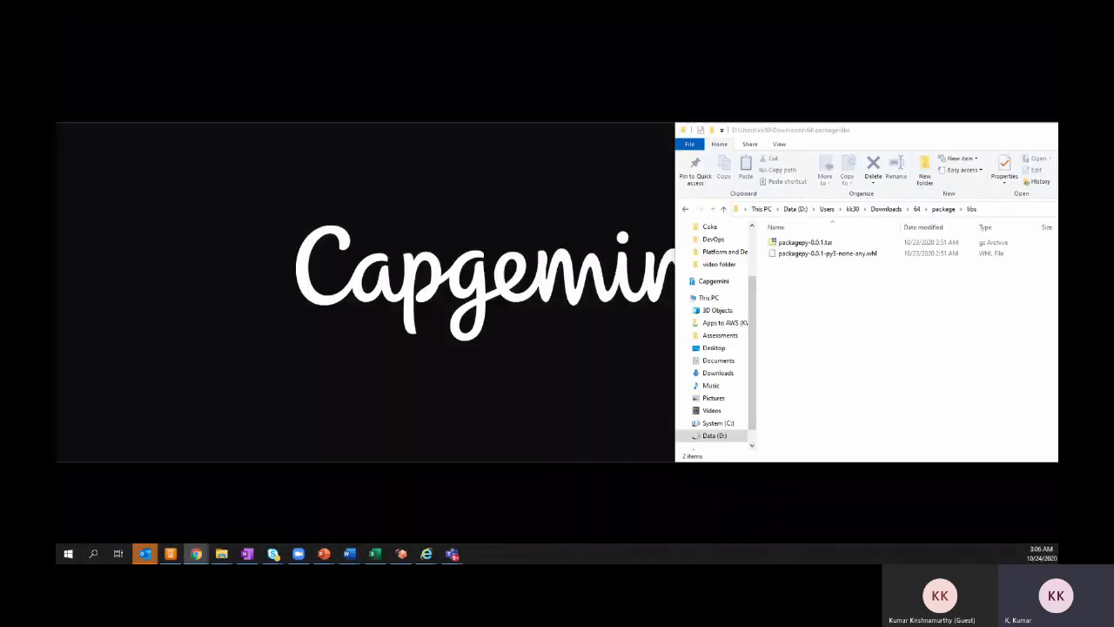
{"action": "left_click", "coordinate": [177, 514]}
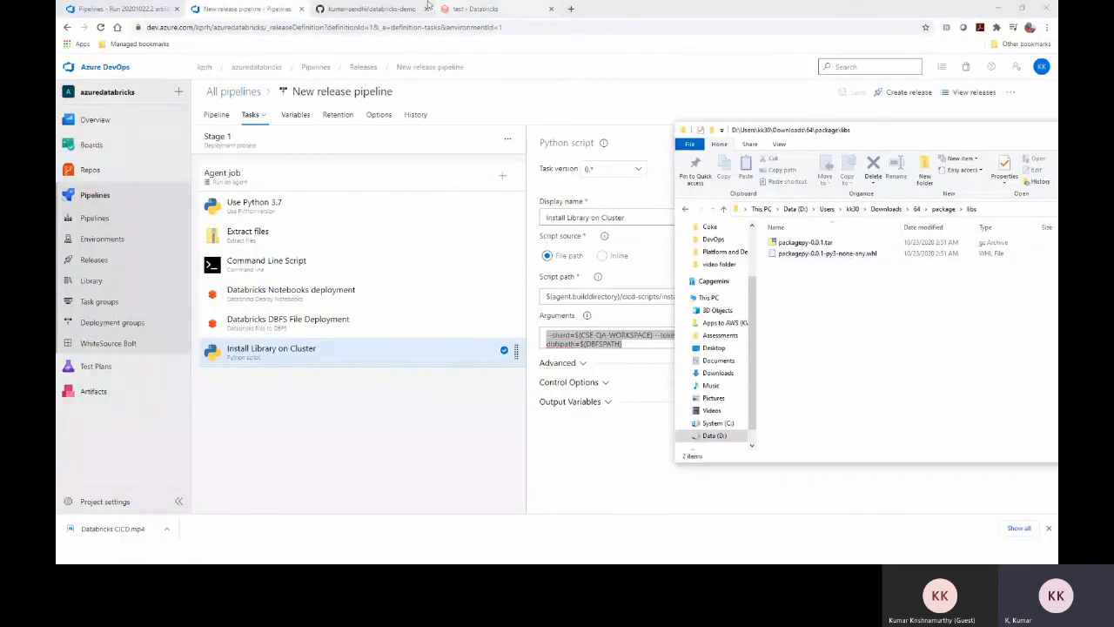
{"action": "left_click", "coordinate": [470, 9]}
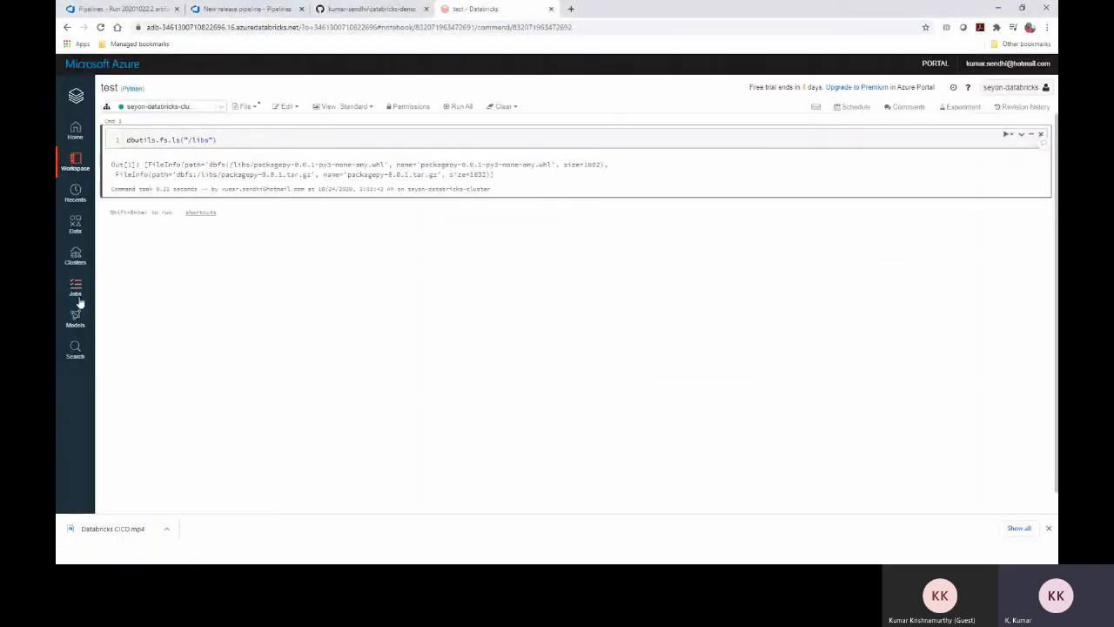
{"action": "left_click", "coordinate": [75, 257]}
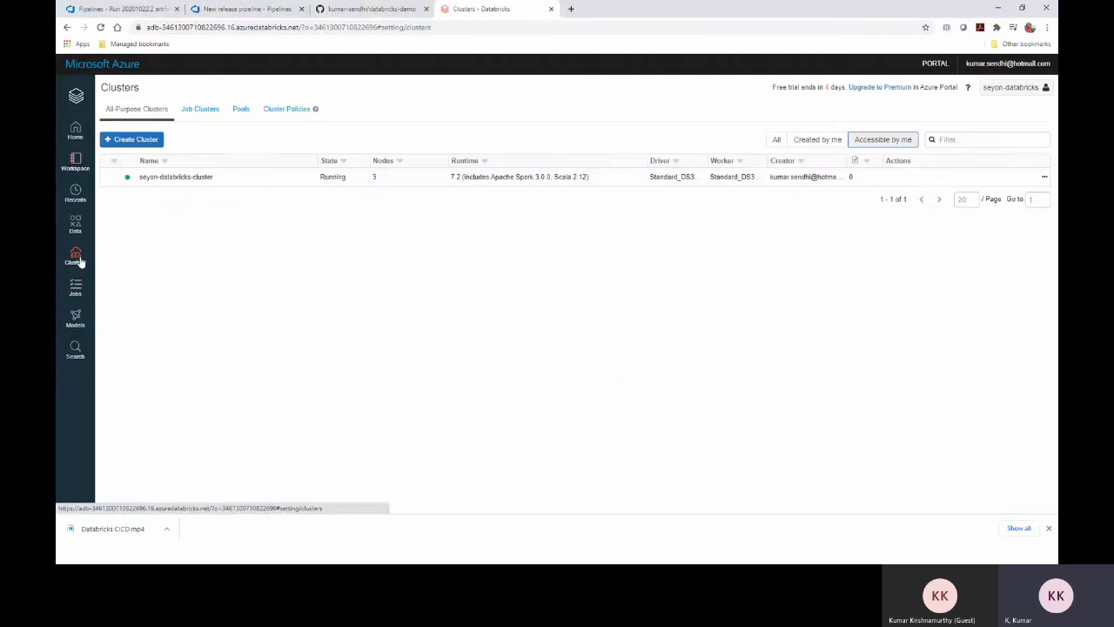
{"action": "left_click", "coordinate": [187, 179]}
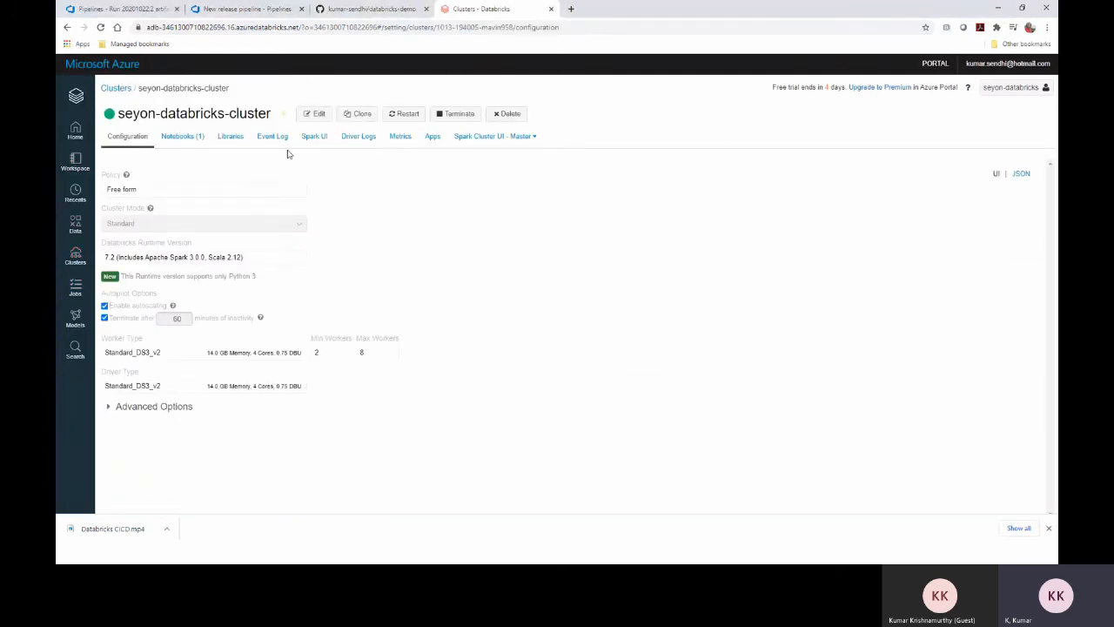
{"action": "left_click", "coordinate": [228, 143]}
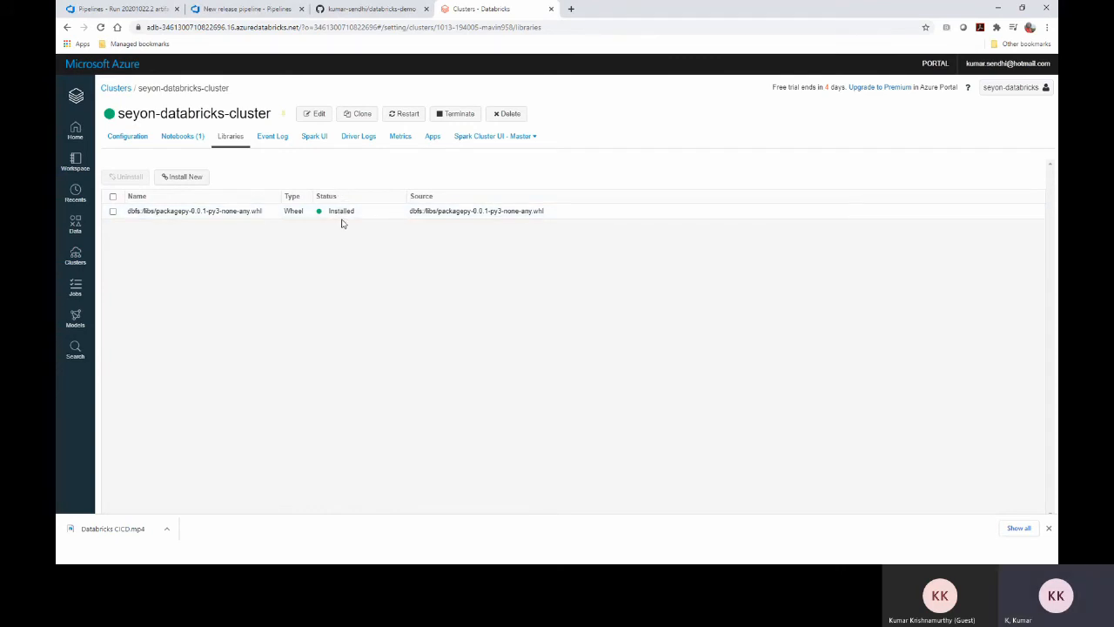
{"action": "left_click", "coordinate": [247, 8]}
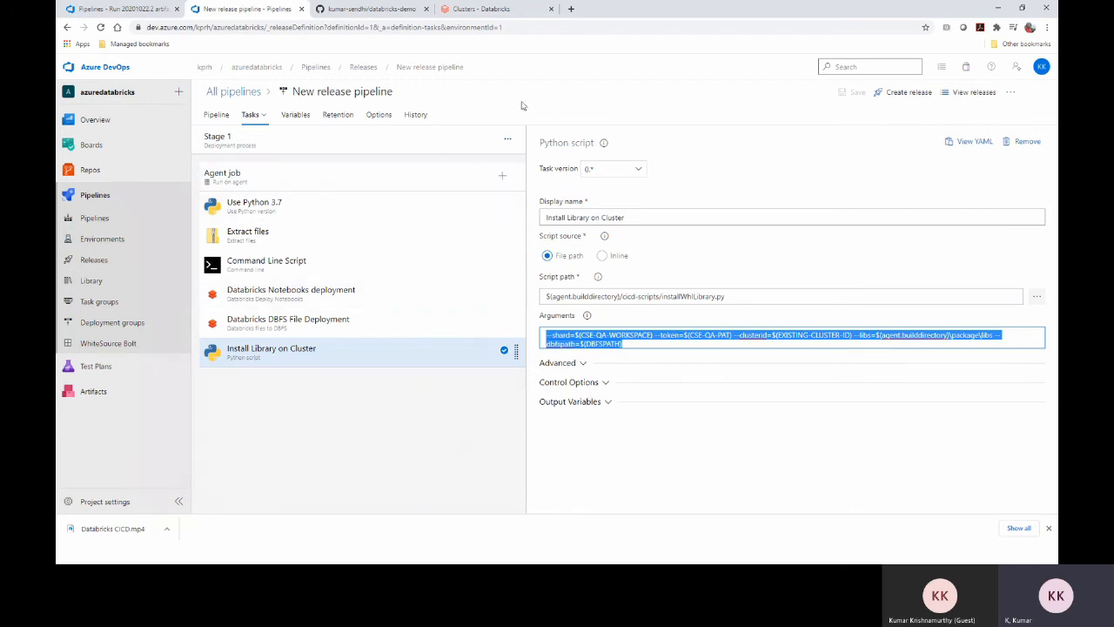
{"action": "left_click", "coordinate": [468, 8]}
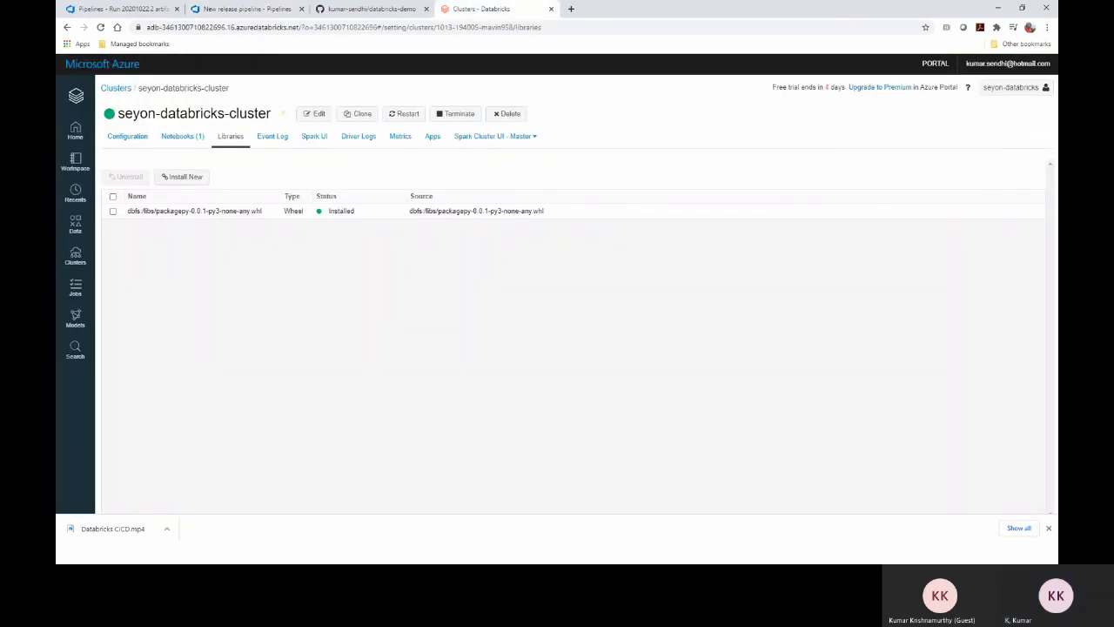
{"action": "left_click", "coordinate": [258, 7]}
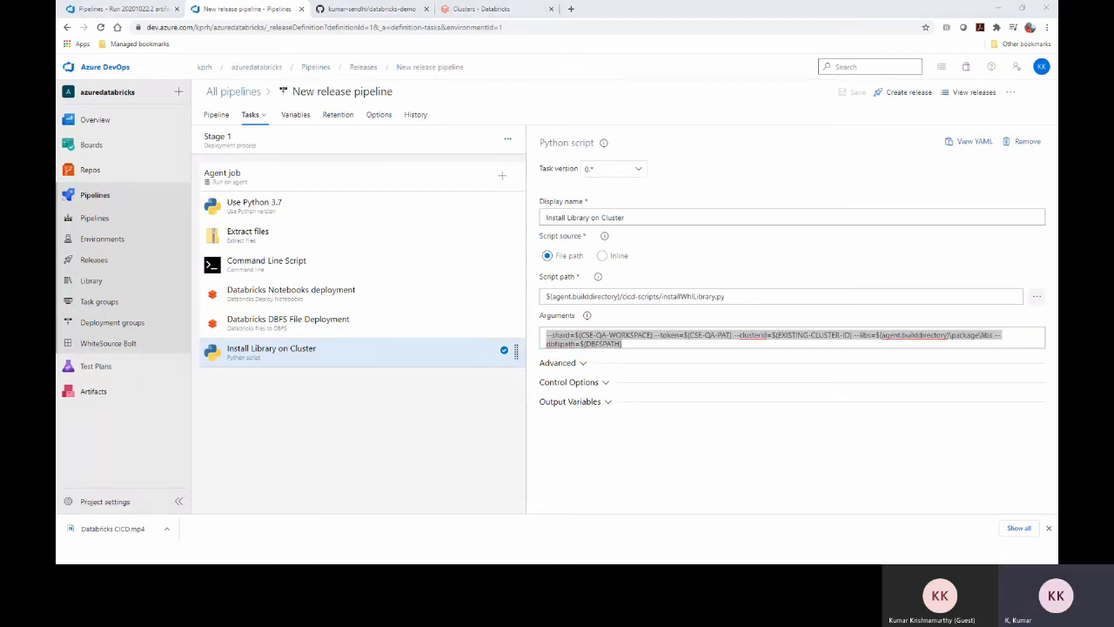
Advance the slide show to the Demo slide, then return to the Jupyter notebooks listing
{"action": "key", "text": "alt+Tab"}
{"action": "left_click", "coordinate": [852, 253]}
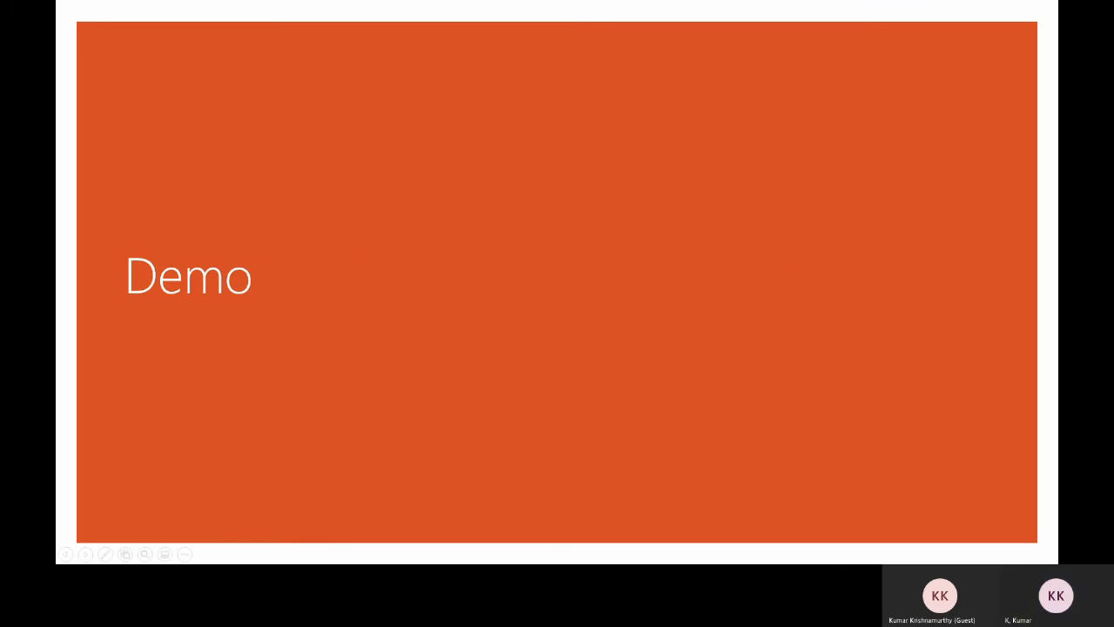
{"action": "key", "text": "alt+Tab"}
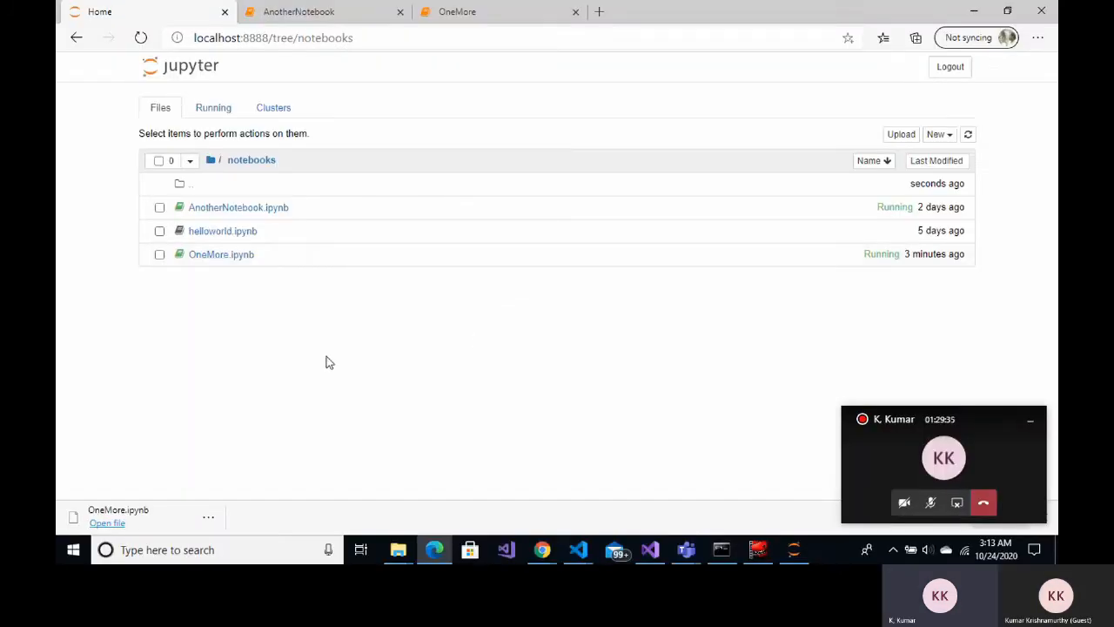
Rerun the print statement cell in the OneMore notebook
{"action": "left_click", "coordinate": [491, 16]}
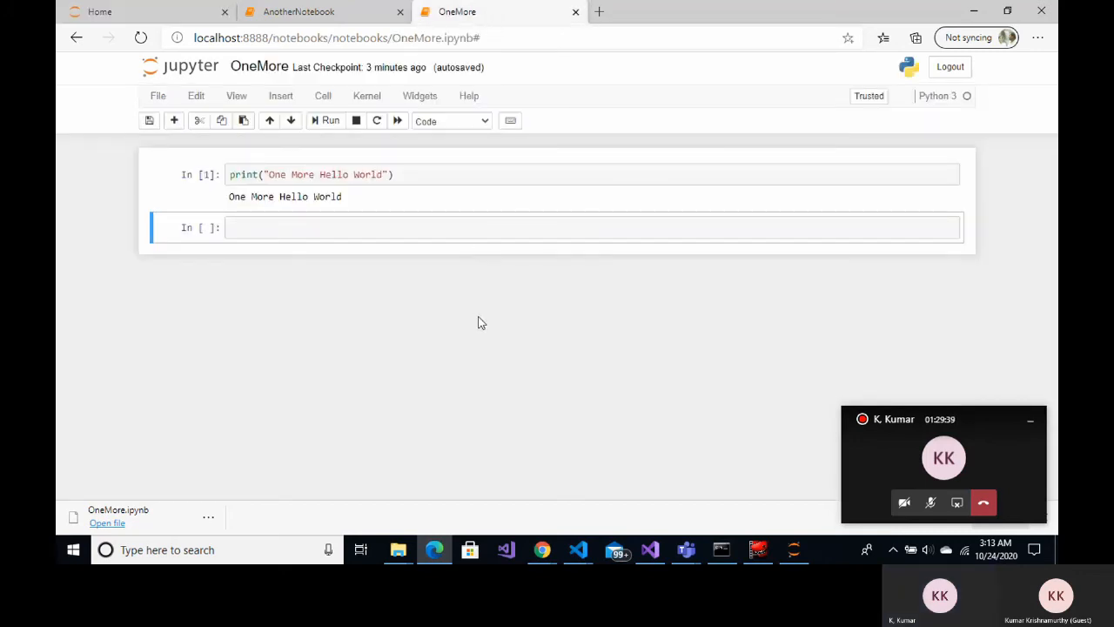
{"action": "left_click", "coordinate": [406, 177]}
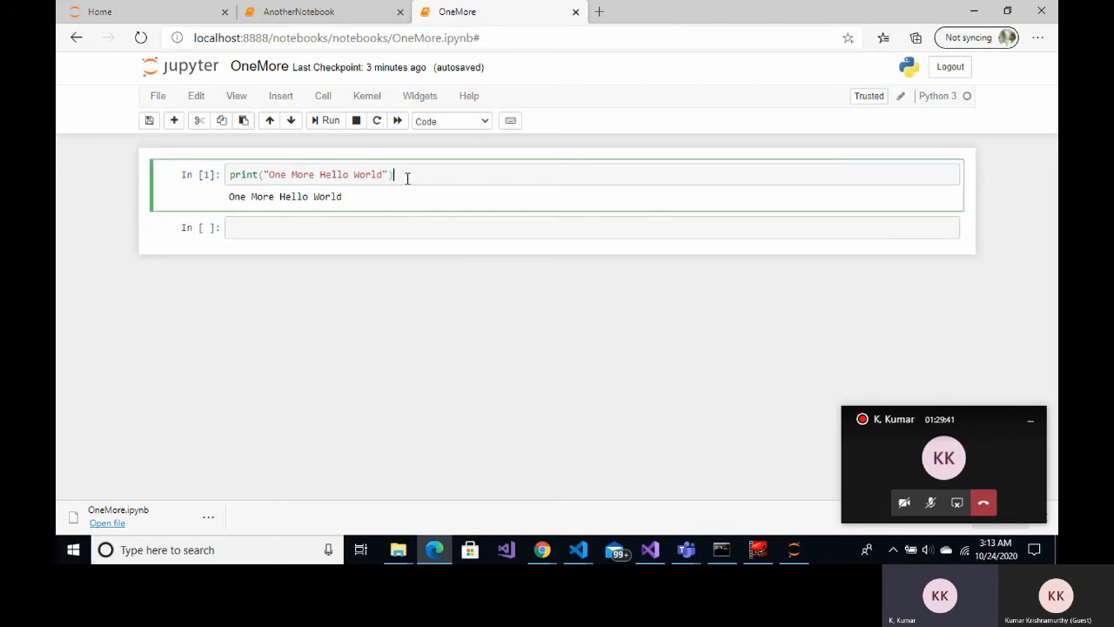
{"action": "left_click_drag", "start_coordinate": [423, 174], "coordinate": [232, 174]}
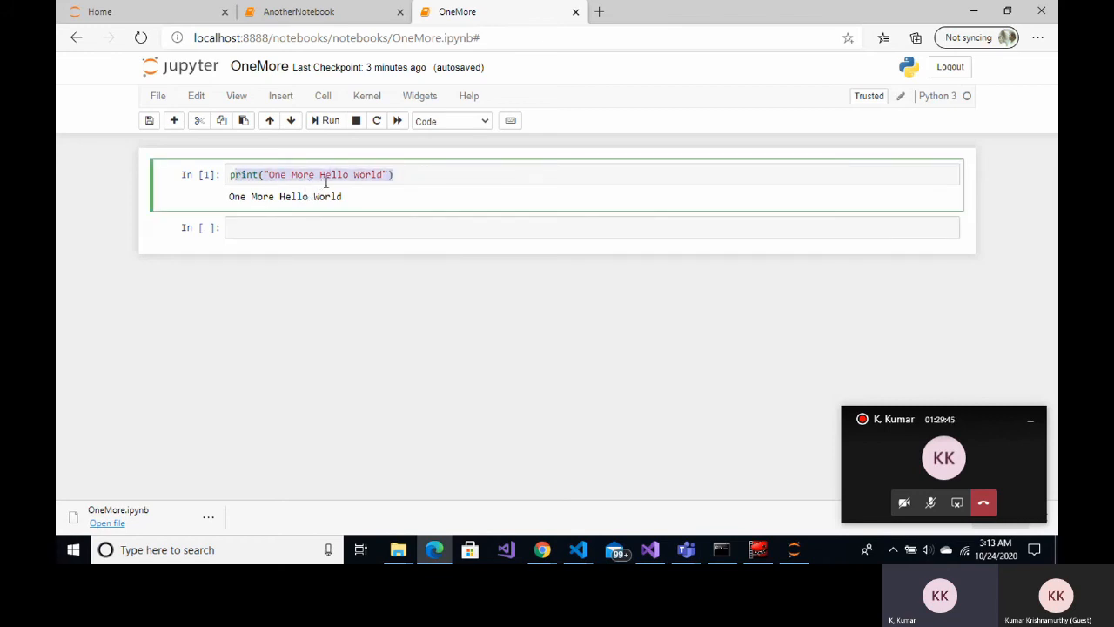
{"action": "left_click", "coordinate": [326, 120]}
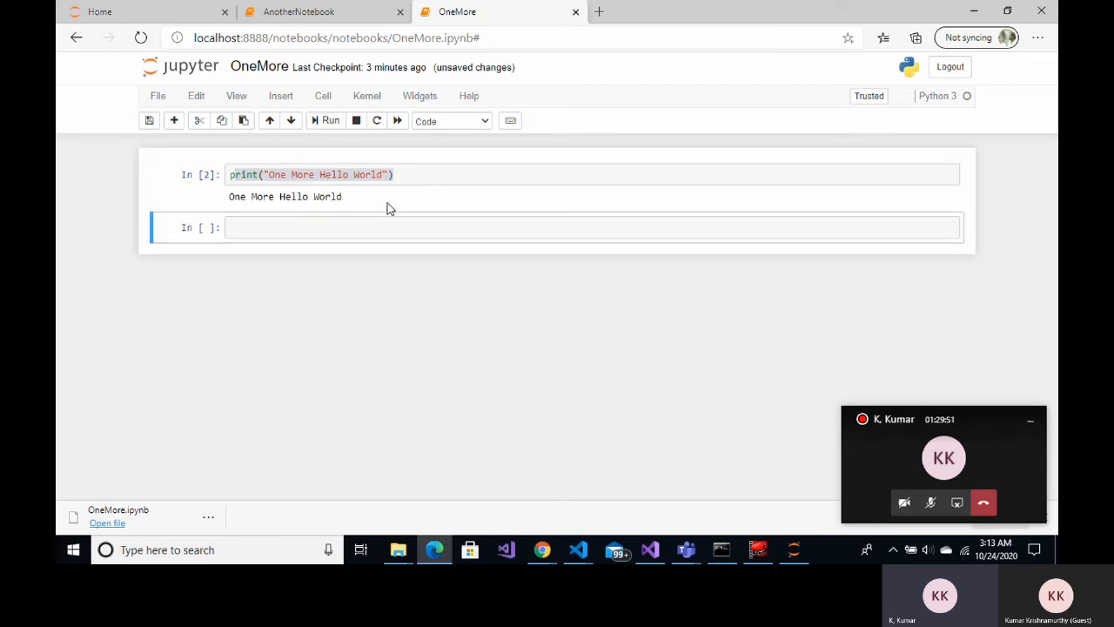
Download OneMore as a Notebook (.ipynb) file and show it in the Downloads folder
{"action": "left_click", "coordinate": [159, 100]}
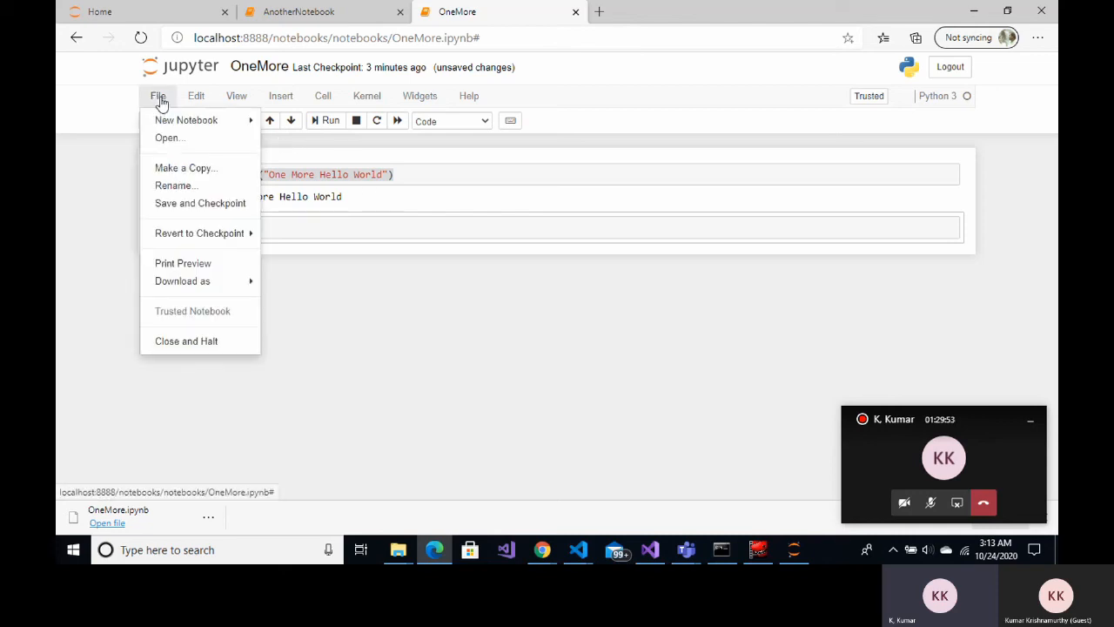
{"action": "mouse_move", "coordinate": [199, 287]}
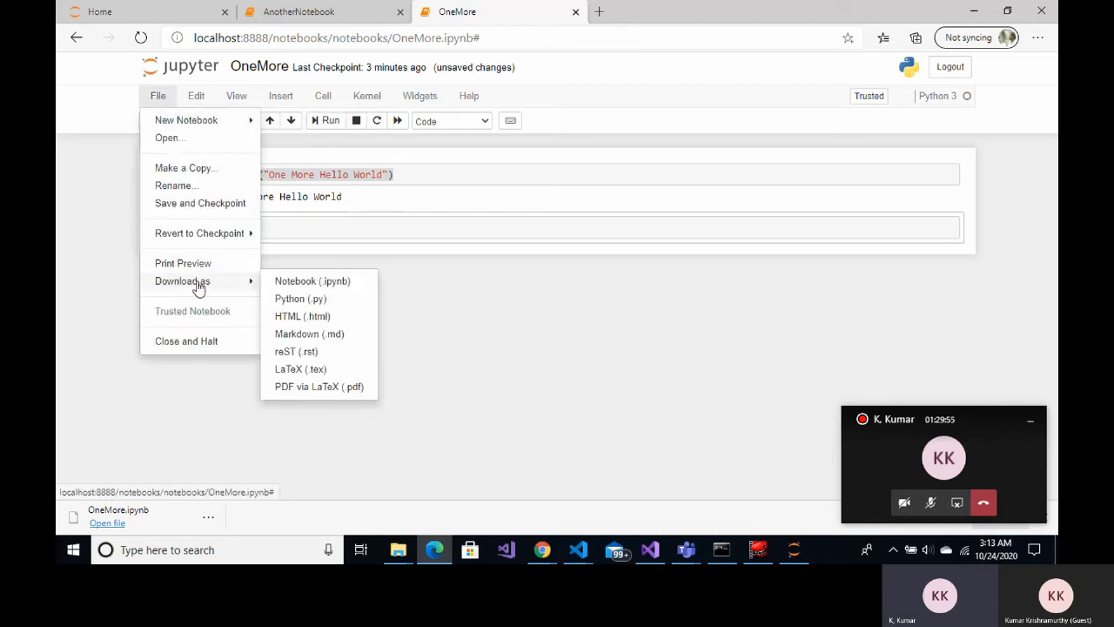
{"action": "left_click", "coordinate": [280, 281]}
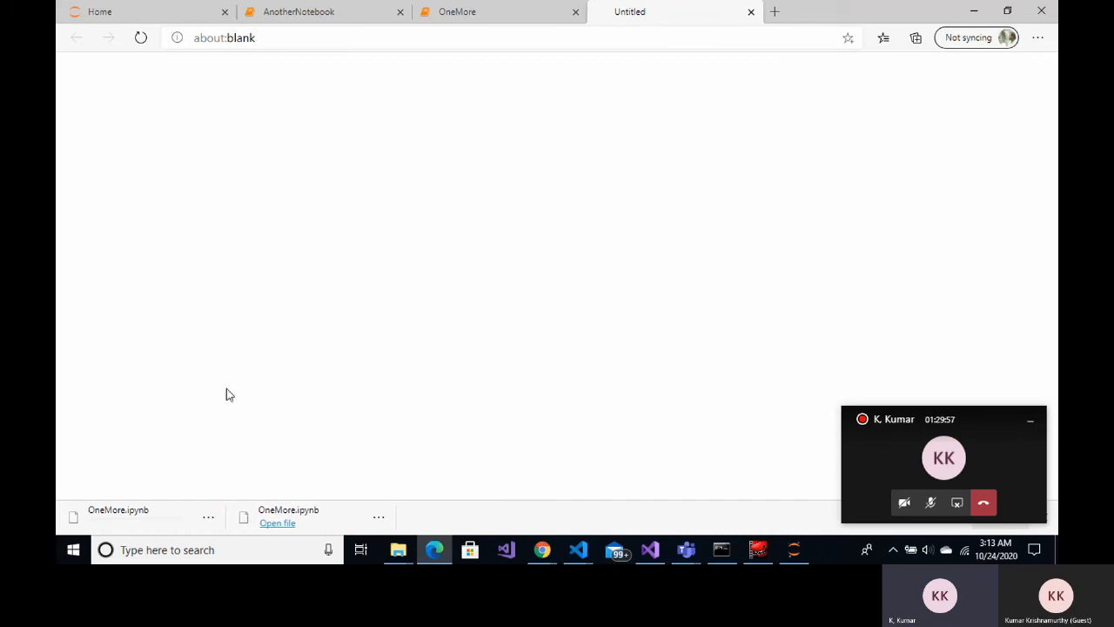
{"action": "left_click", "coordinate": [210, 518]}
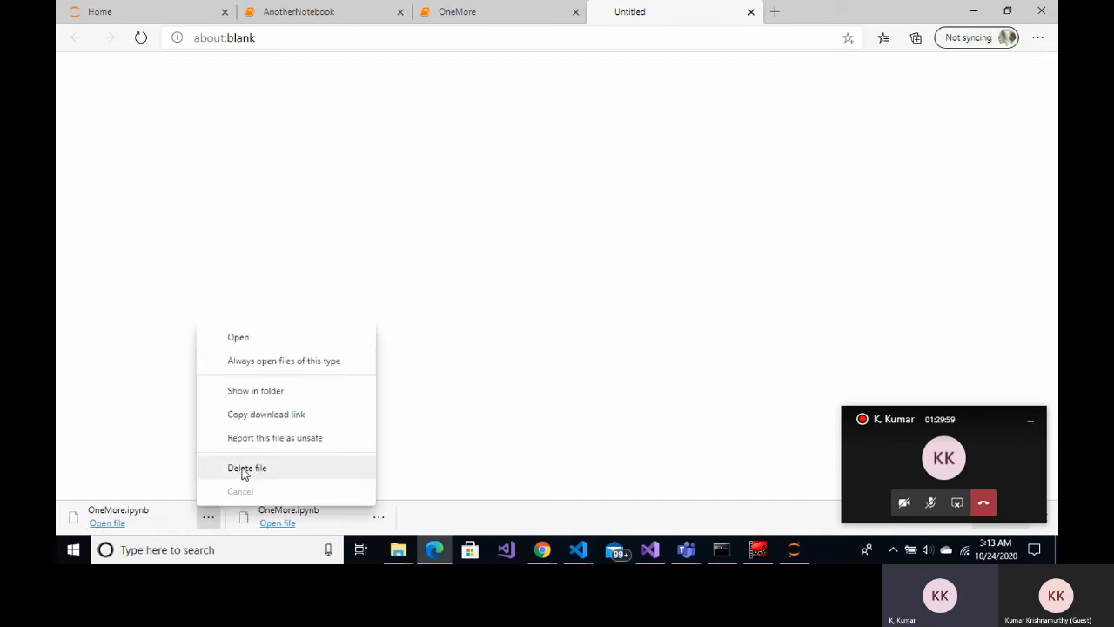
{"action": "left_click", "coordinate": [256, 393]}
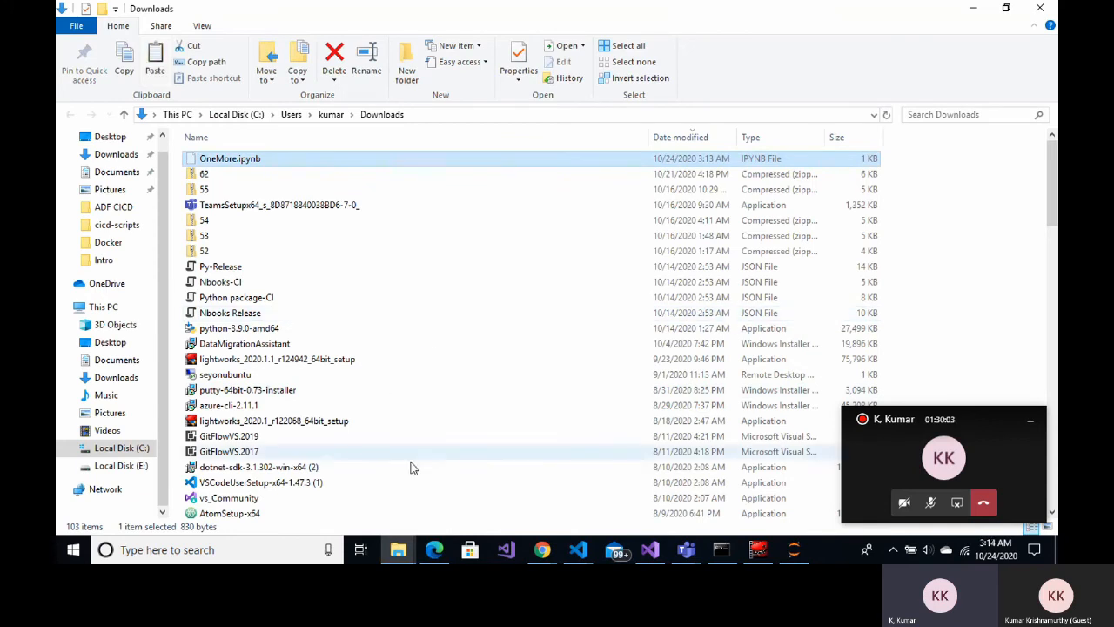
Paste OneMore.ipynb into the repository's notebooks folder, replacing the existing copy
{"action": "mouse_move", "coordinate": [402, 555]}
{"action": "mouse_move", "coordinate": [429, 494]}
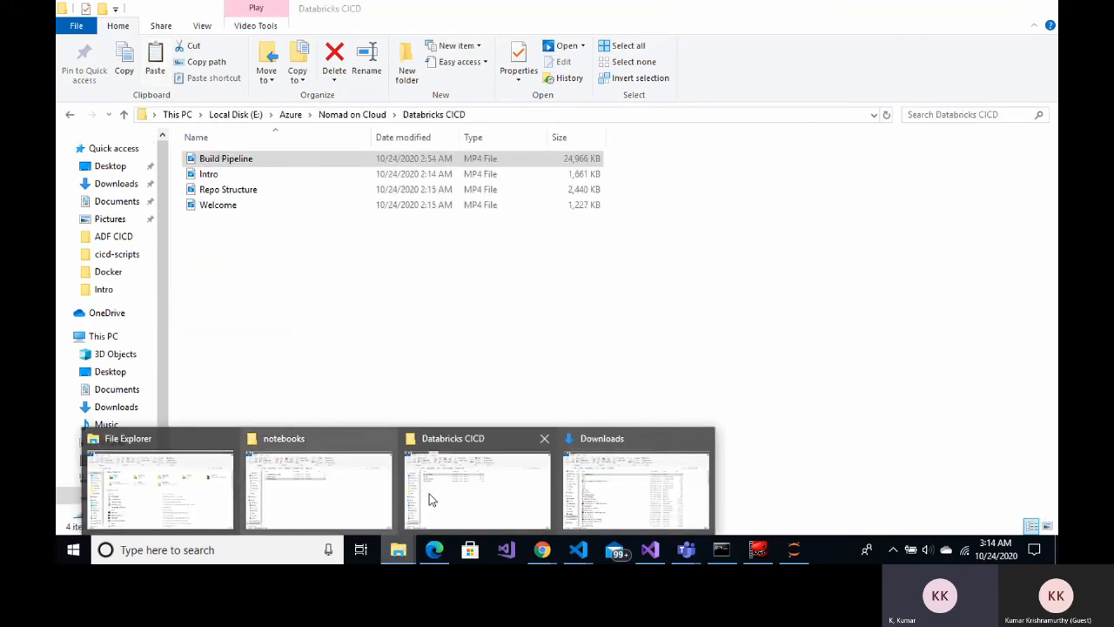
{"action": "left_click", "coordinate": [461, 500]}
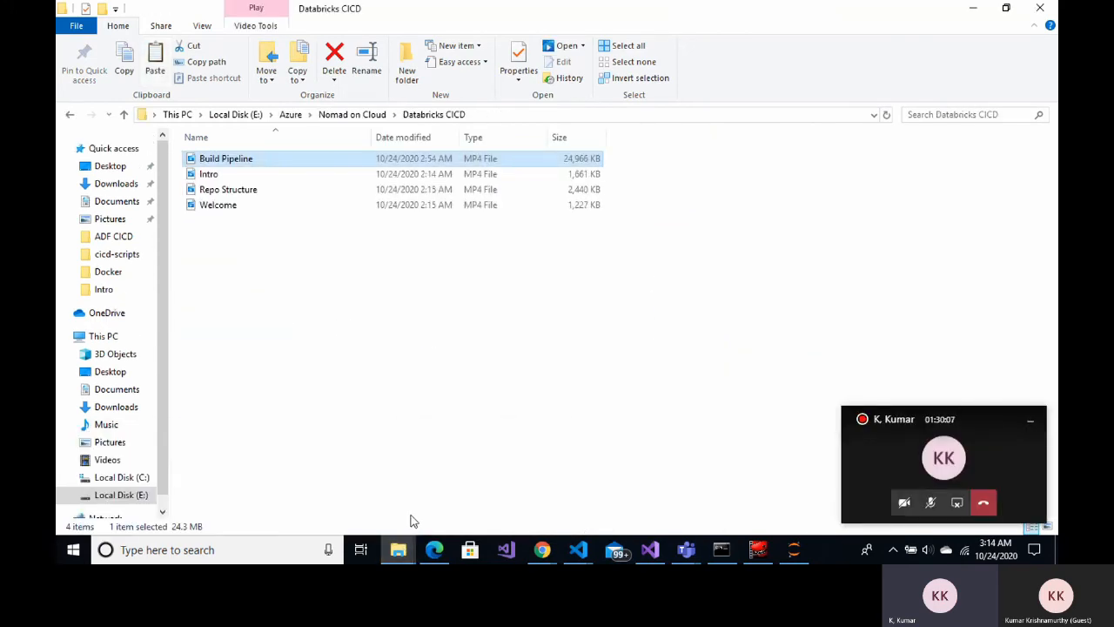
{"action": "mouse_move", "coordinate": [397, 551]}
{"action": "left_click", "coordinate": [352, 505]}
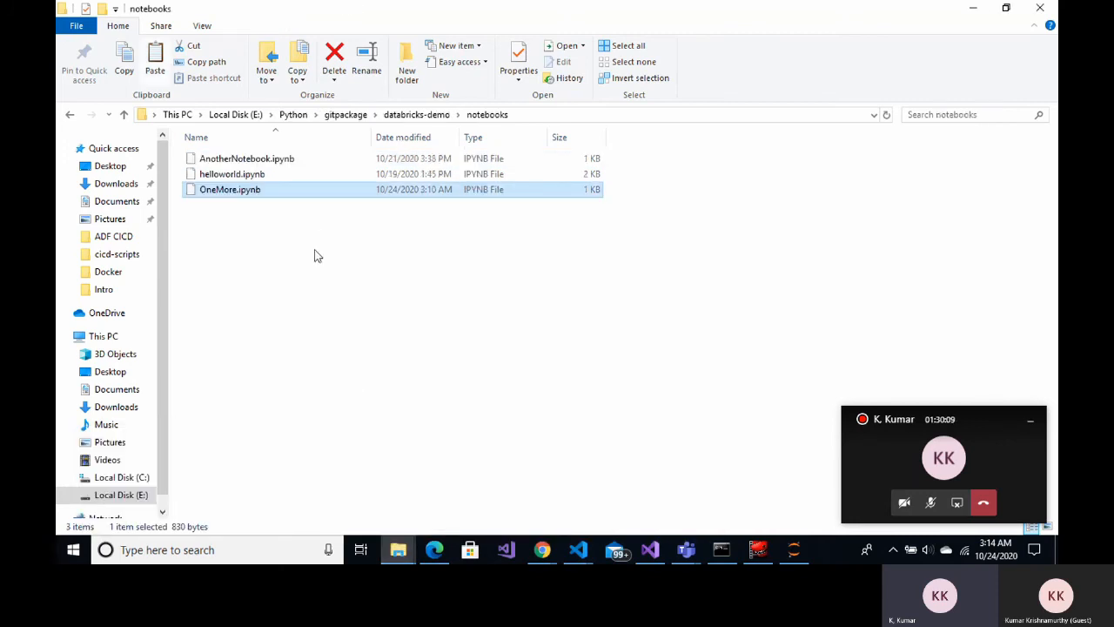
{"action": "key", "text": "ctrl+v"}
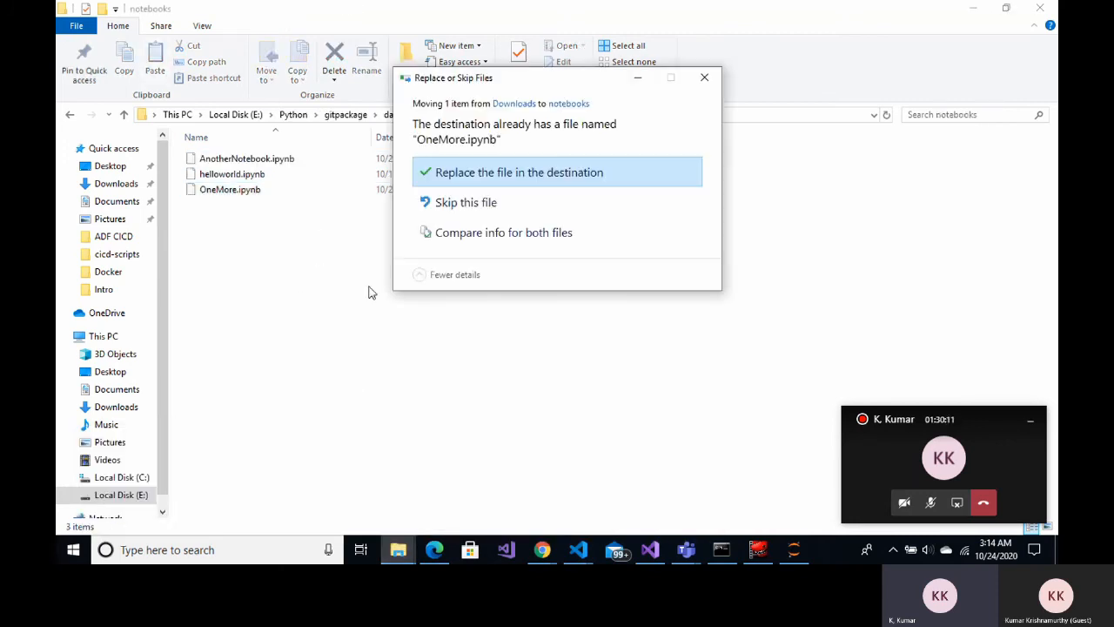
{"action": "left_click", "coordinate": [485, 180]}
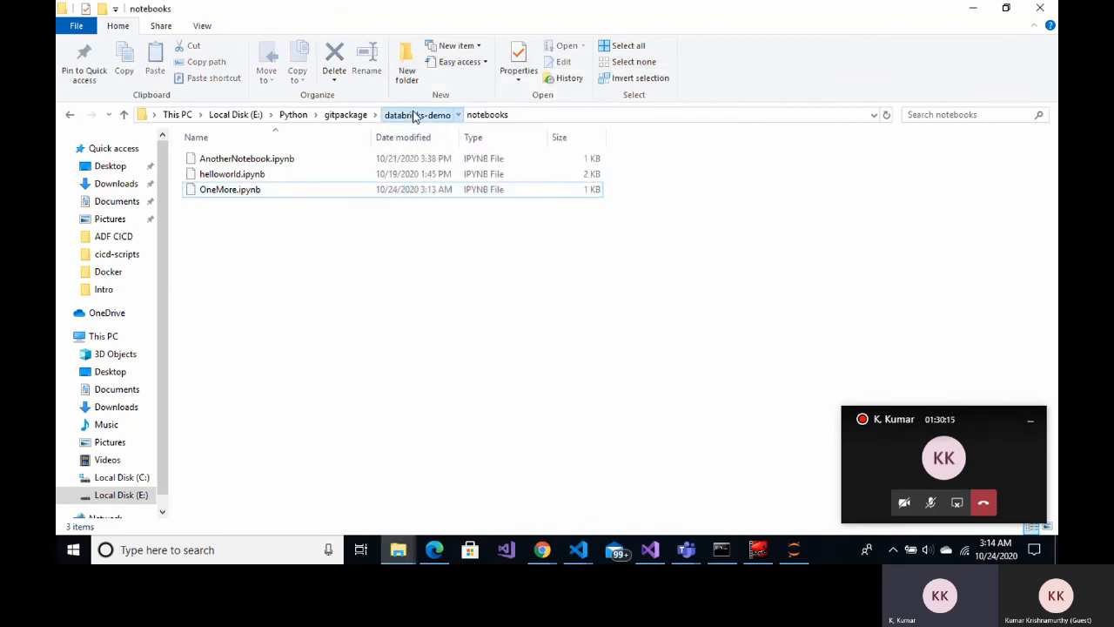
Open the GitHub databricks-demo repository page, then return to the local notebooks folder
{"action": "left_click", "coordinate": [416, 115]}
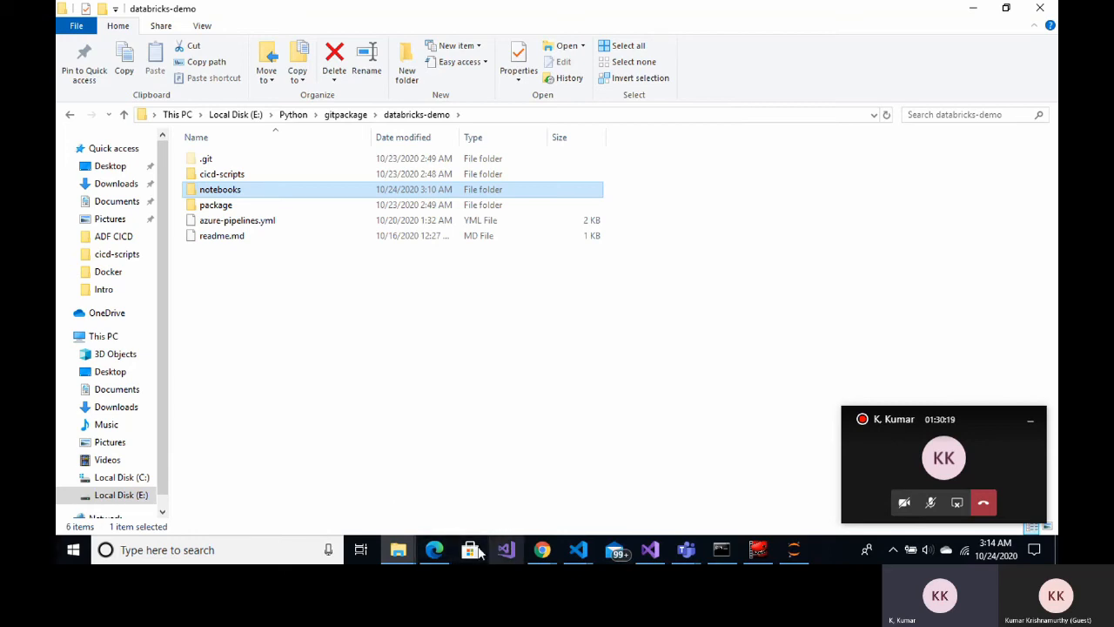
{"action": "left_click", "coordinate": [542, 549]}
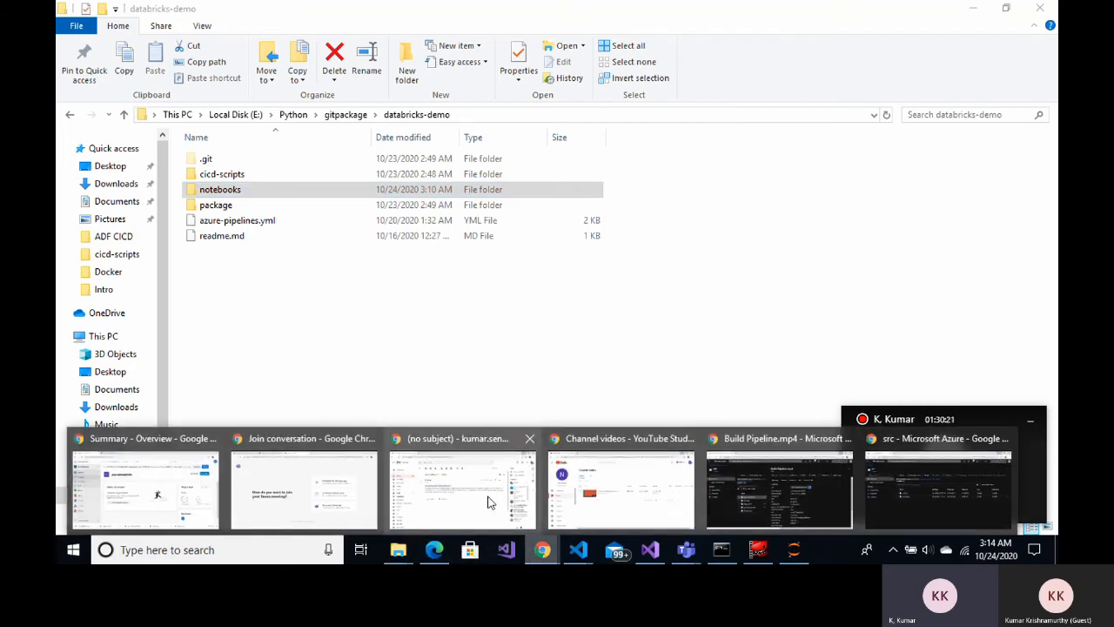
{"action": "left_click", "coordinate": [179, 508]}
{"action": "left_click", "coordinate": [317, 19]}
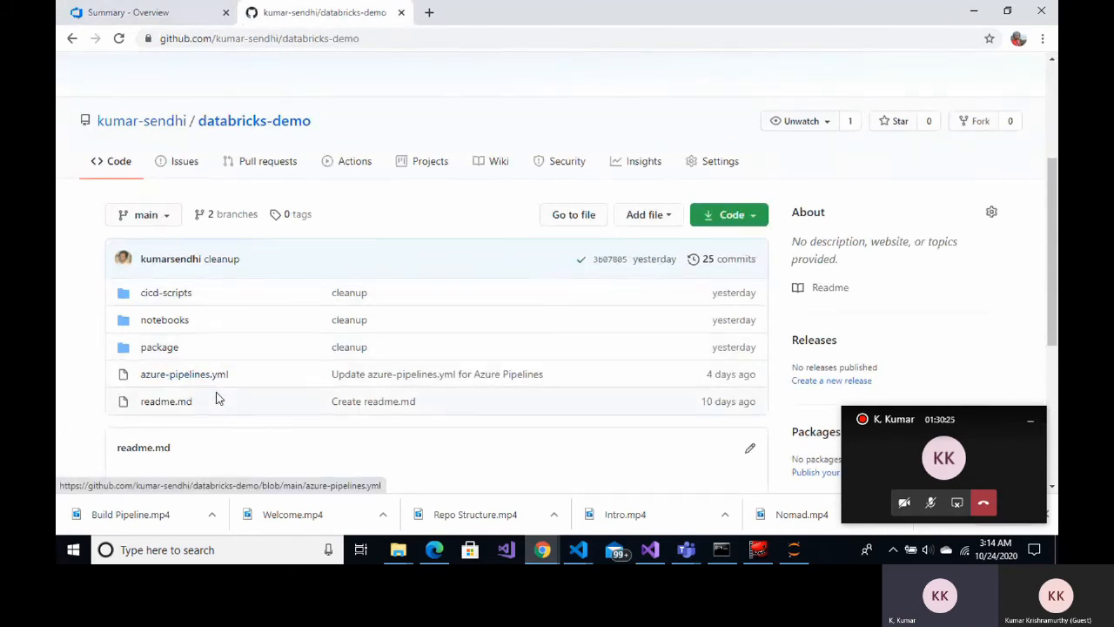
{"action": "mouse_move", "coordinate": [399, 554]}
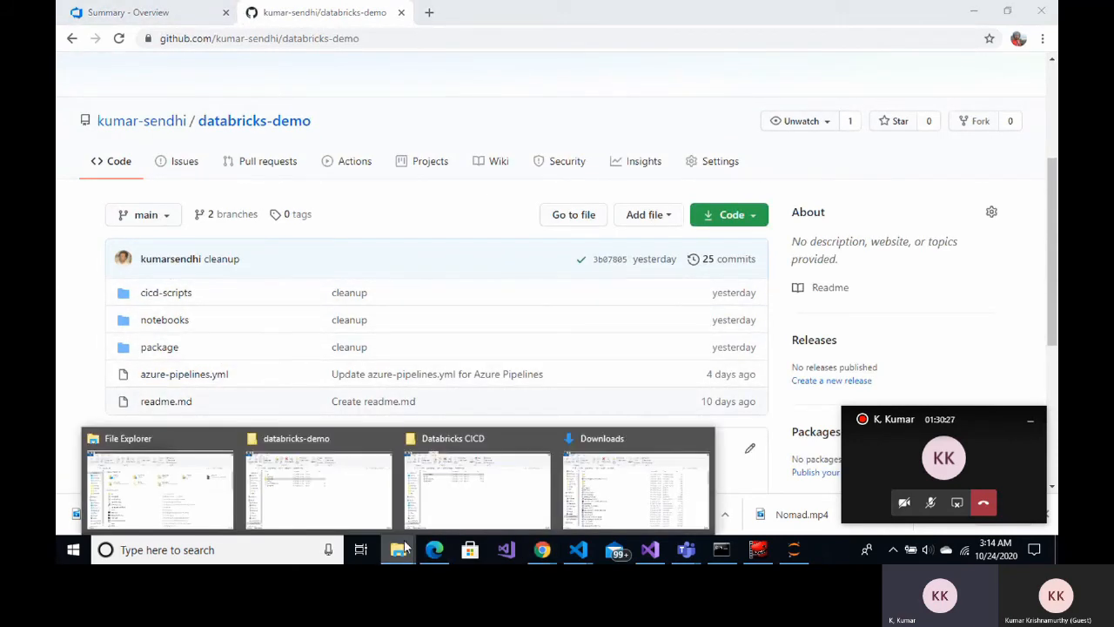
{"action": "left_click", "coordinate": [338, 506]}
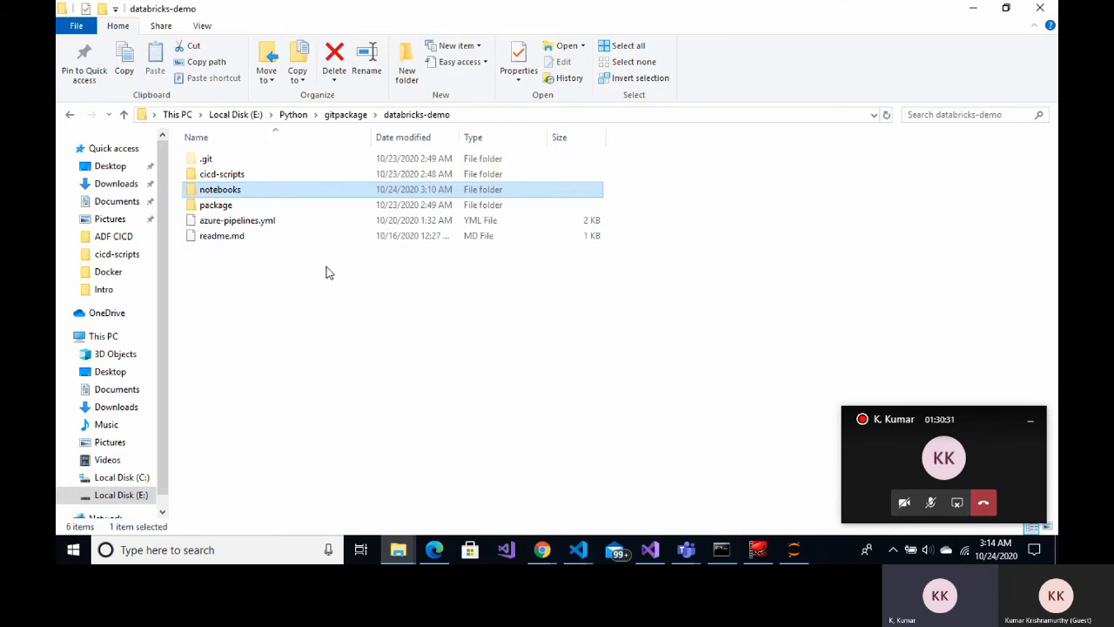
{"action": "double_click", "coordinate": [252, 190]}
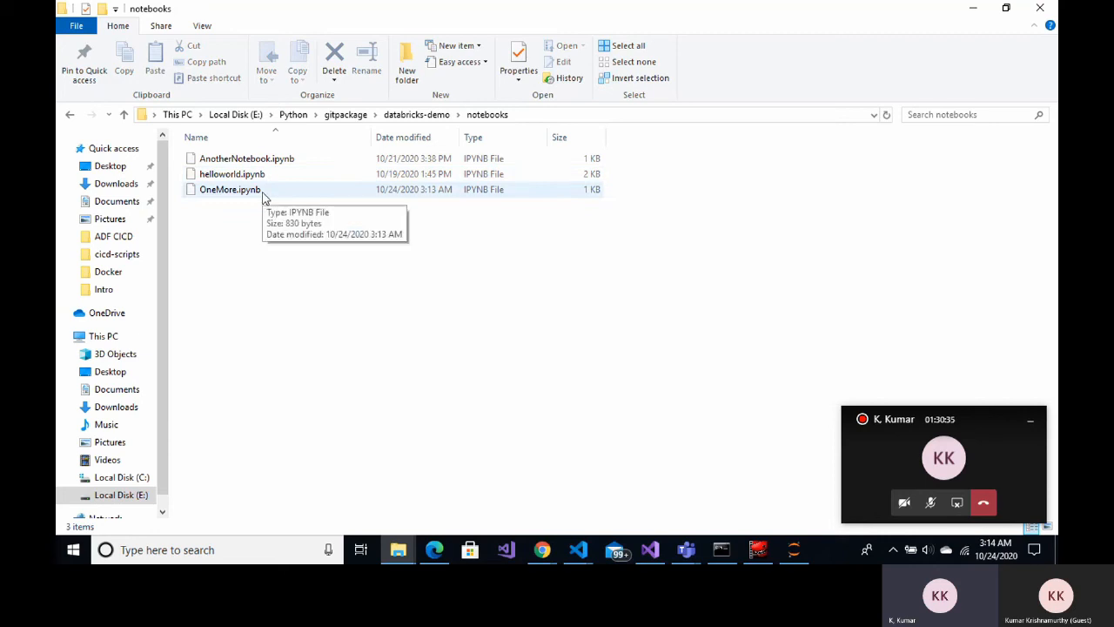
Run git status in the repository's command prompt to check for changes
{"action": "left_click", "coordinate": [722, 550]}
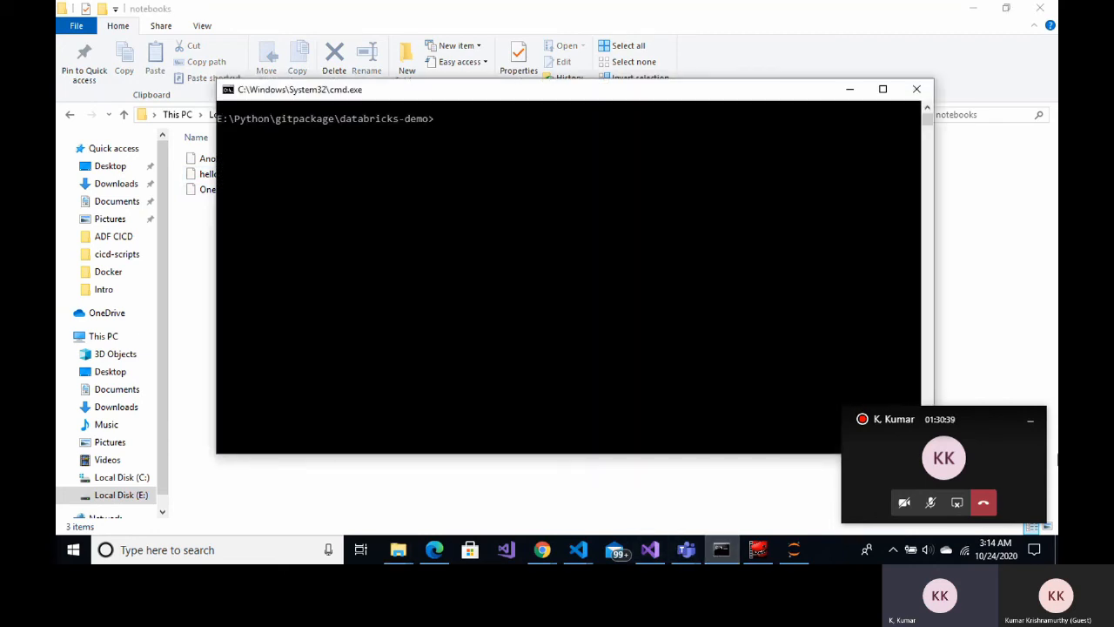
{"action": "type", "text": "git push origin main"}
{"action": "key", "text": "Up"}
{"action": "key", "text": "Up"}
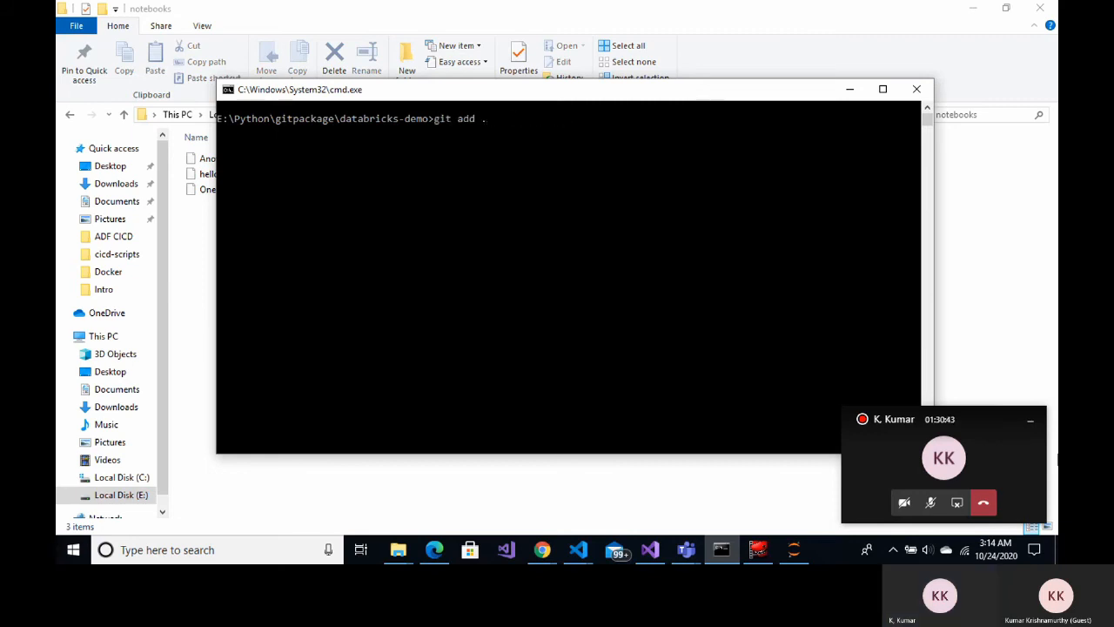
{"action": "key", "text": "Down"}
{"action": "key", "text": "Down"}
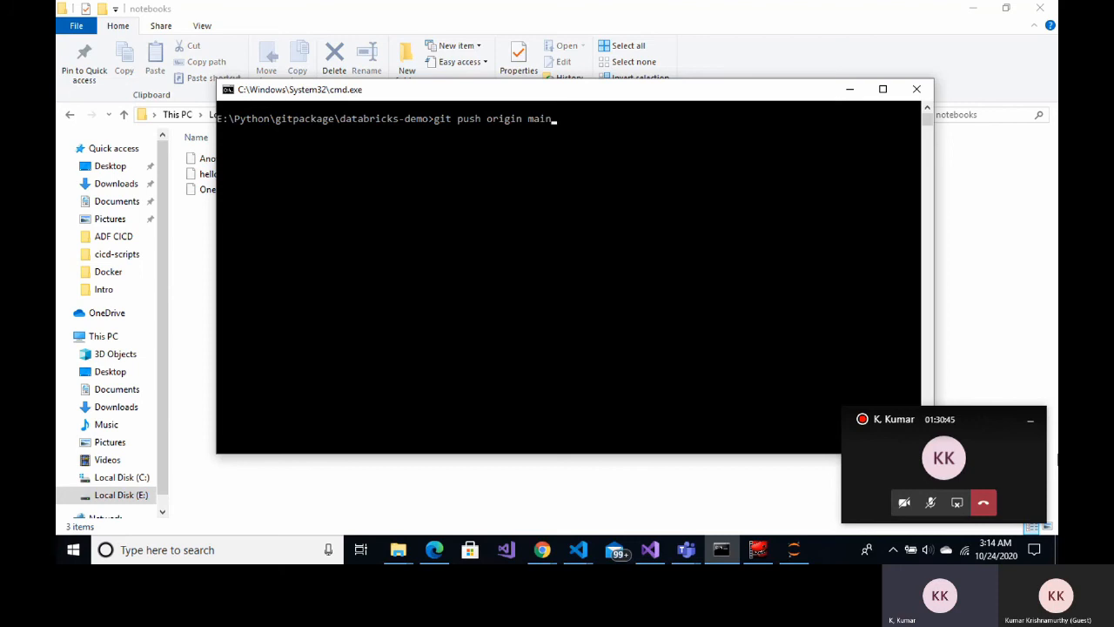
{"action": "key", "text": "BackSpace"}
{"action": "key", "text": "BackSpace"}
{"action": "key", "text": "BackSpace"}
{"action": "key", "text": "BackSpace"}
{"action": "key", "text": "BackSpace"}
{"action": "key", "text": "BackSpace"}
{"action": "key", "text": "BackSpace"}
{"action": "key", "text": "BackSpace"}
{"action": "key", "text": "BackSpace"}
{"action": "key", "text": "BackSpace"}
{"action": "key", "text": "BackSpace"}
{"action": "key", "text": "BackSpace"}
{"action": "type", "text": "status"}
{"action": "key", "text": "Return"}
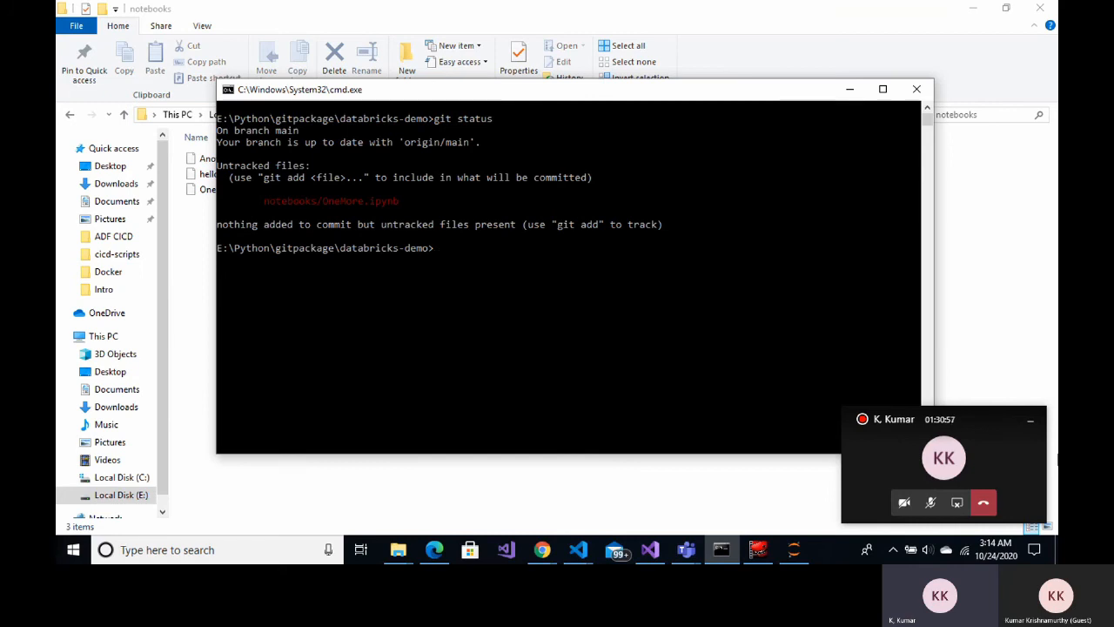
Stage the new notebook with git add . and confirm it with git status
{"action": "key", "text": "Up"}
{"action": "key", "text": "Up"}
{"action": "key", "text": "Up"}
{"action": "key", "text": "Up"}
{"action": "key", "text": "Up"}
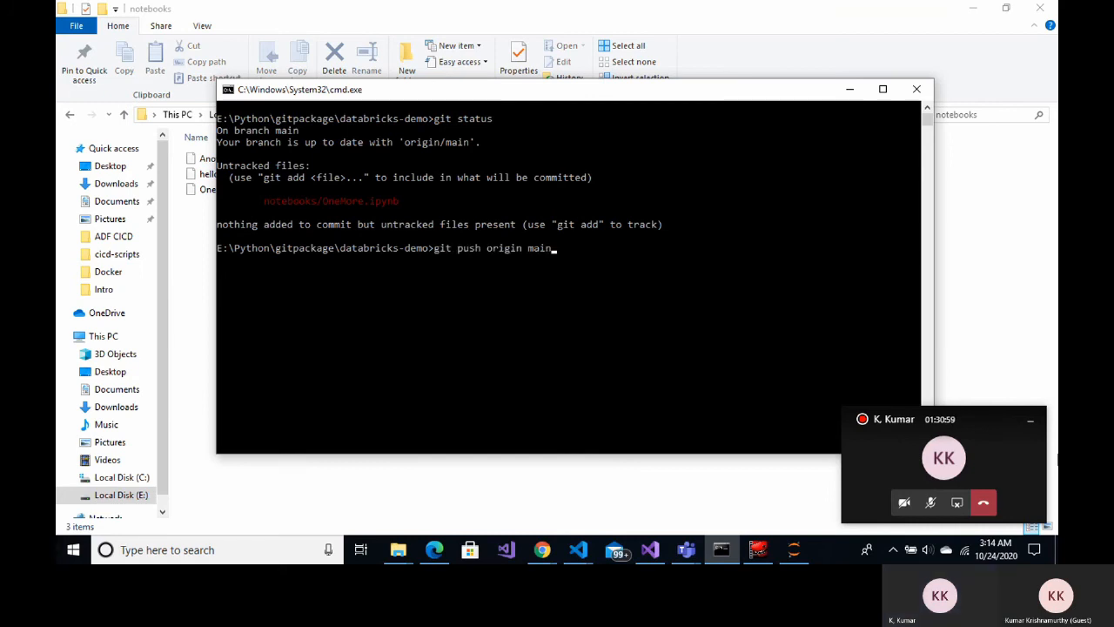
{"action": "key", "text": "Return"}
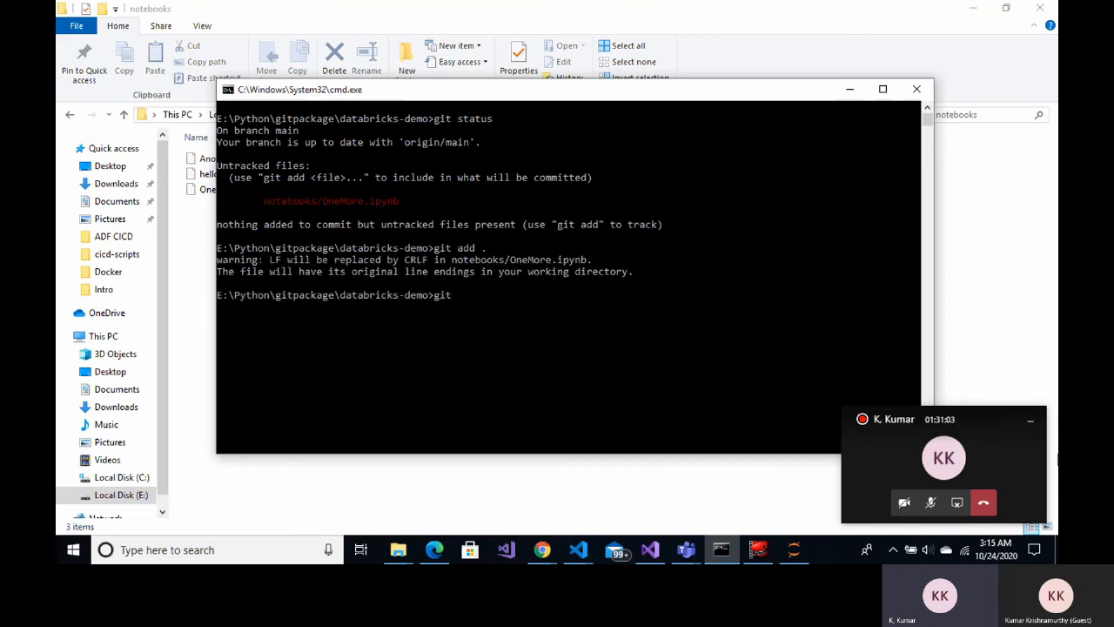
{"action": "type", "text": "git status"}
{"action": "key", "text": "Return"}
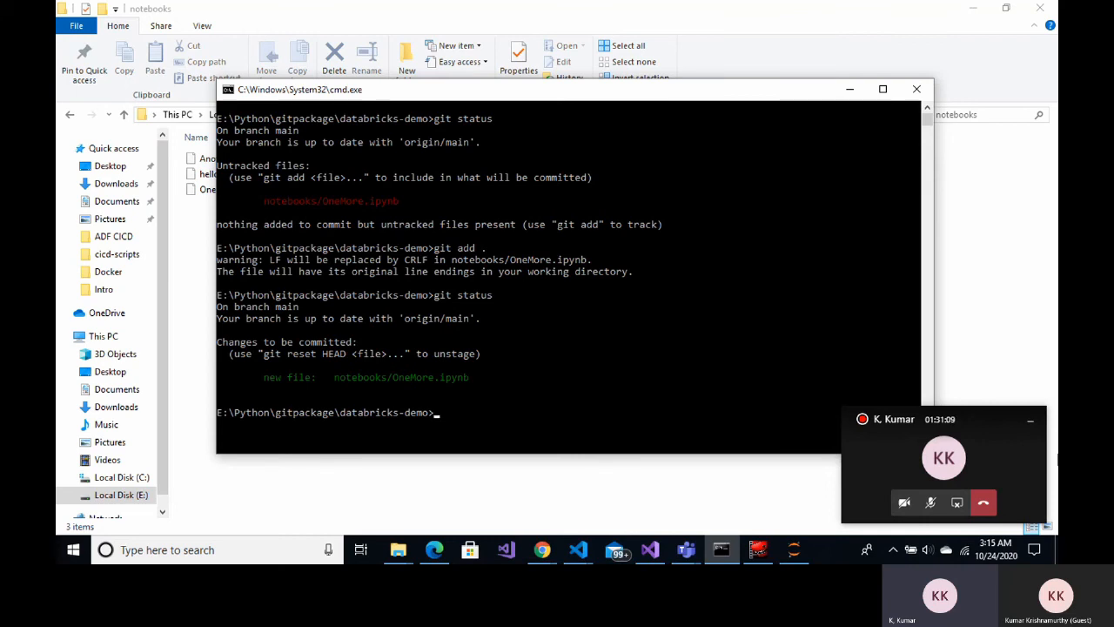
Commit the staged notebook with the message "added onmore.ipynb file"
{"action": "type", "text": "git status"}
{"action": "key", "text": "Up"}
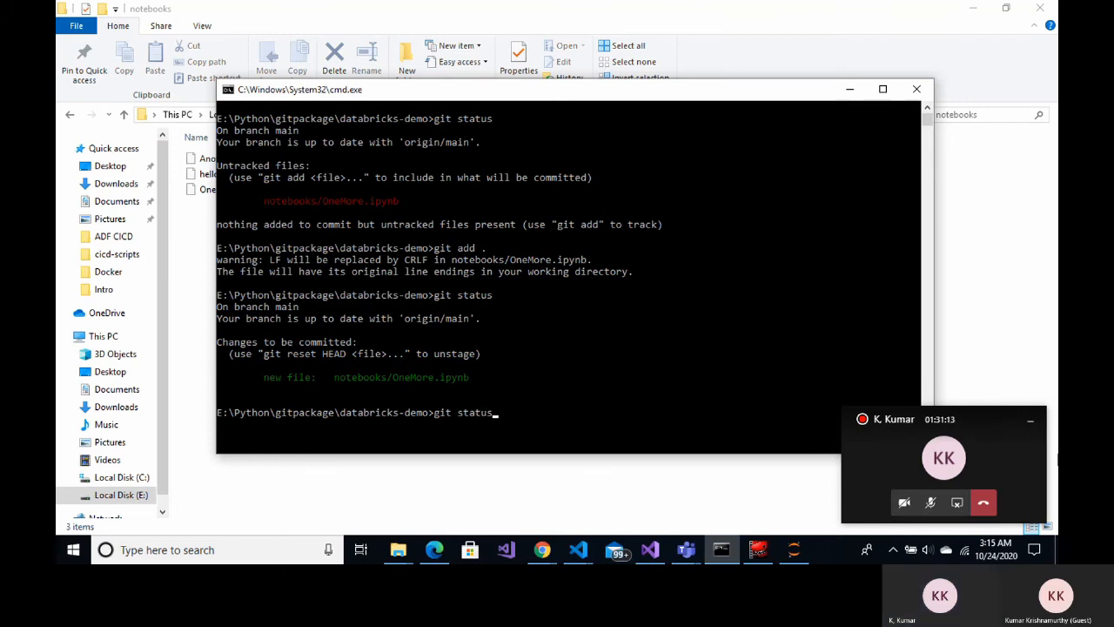
{"action": "key", "text": "Up"}
{"action": "key", "text": "Up"}
{"action": "key", "text": "Up"}
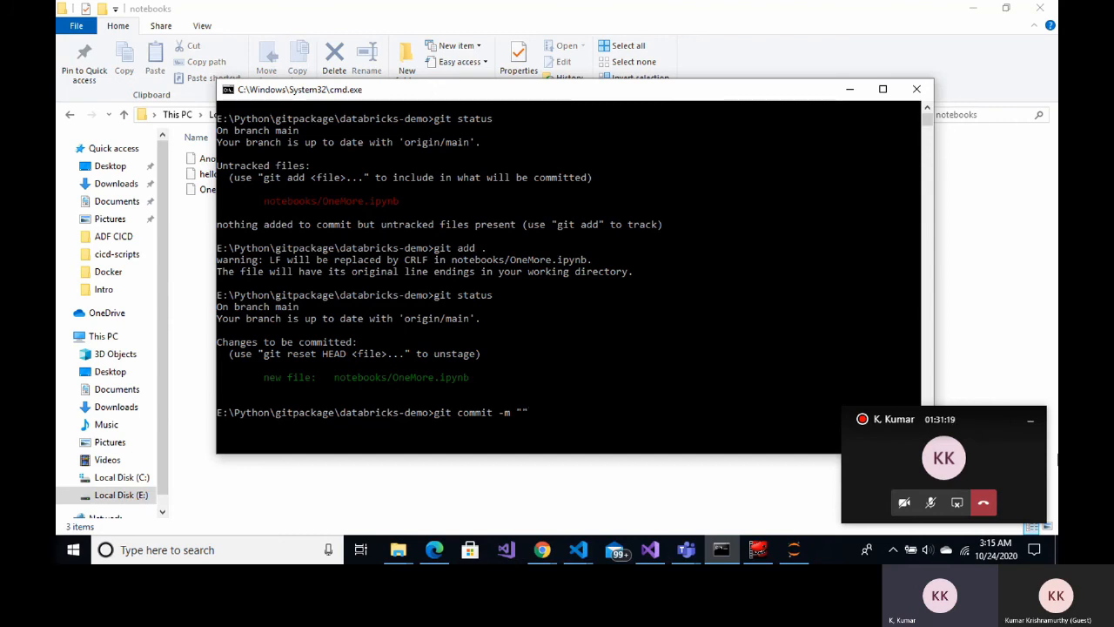
{"action": "type", "text": "added onmore.ipynb file"}
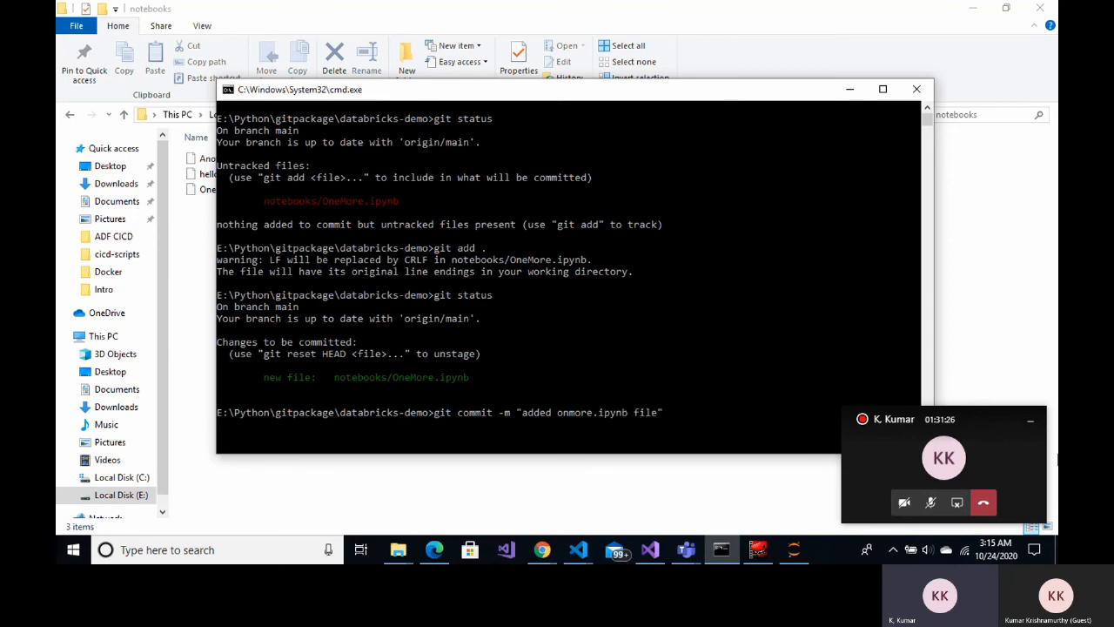
{"action": "key", "text": "Return"}
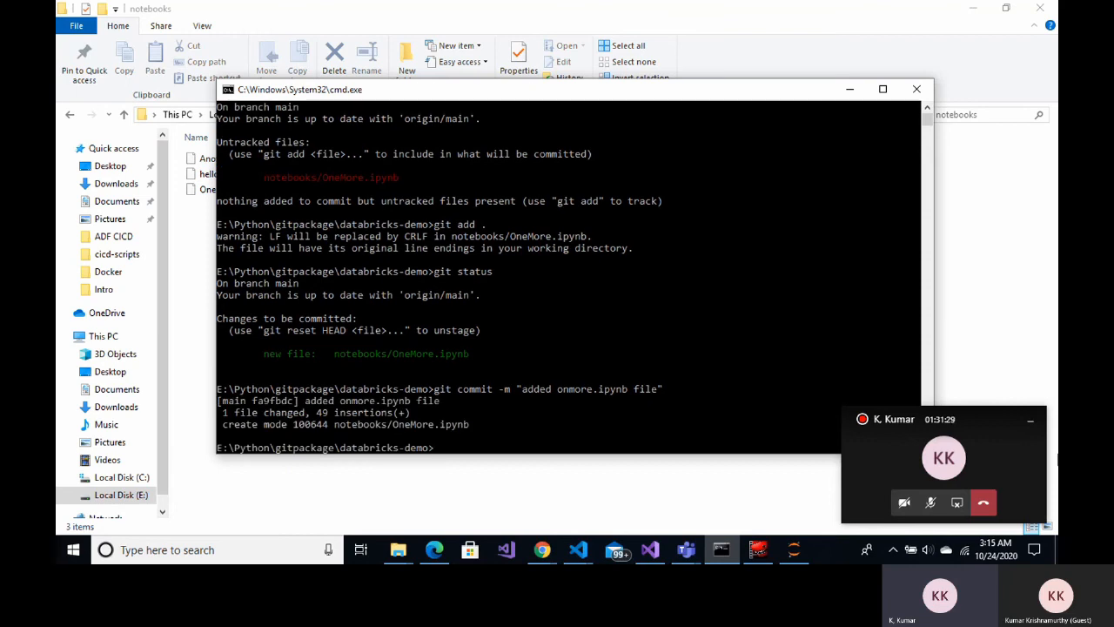
Push the commit to origin main with git push
{"action": "key", "text": "Up"}
{"action": "key", "text": "Up"}
{"action": "key", "text": "Up"}
{"action": "key", "text": "Down"}
{"action": "key", "text": "Up"}
{"action": "key", "text": "Up"}
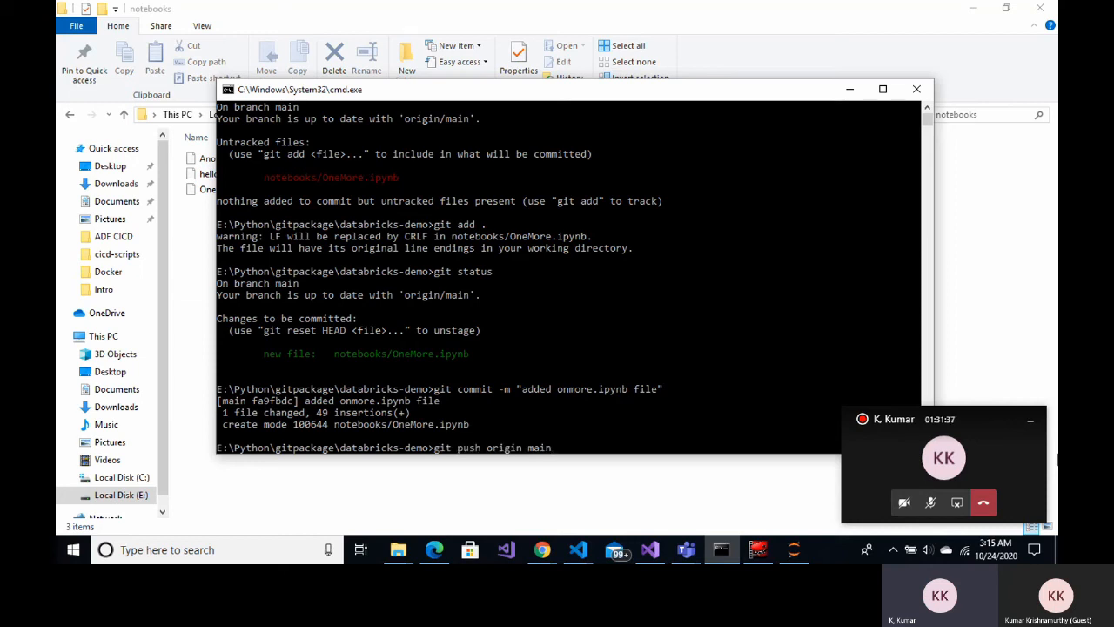
{"action": "key", "text": "Return"}
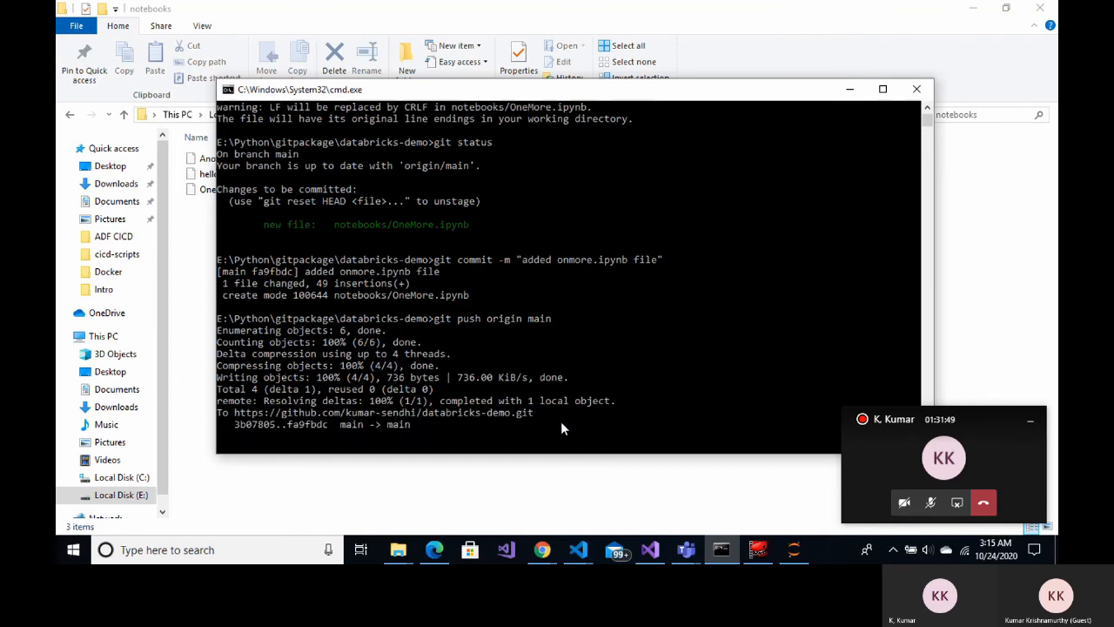
Reload GitHub to see 26 commits, latest 'added onmore.ipynb file', then switch to Azure DevOps
{"action": "mouse_move", "coordinate": [537, 554]}
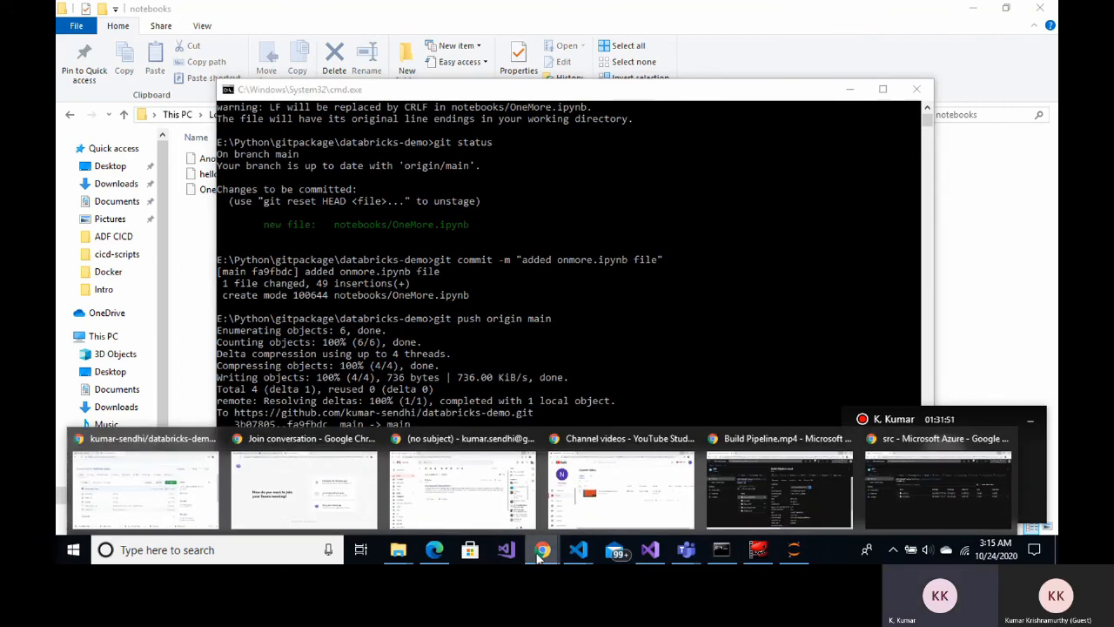
{"action": "left_click", "coordinate": [189, 503]}
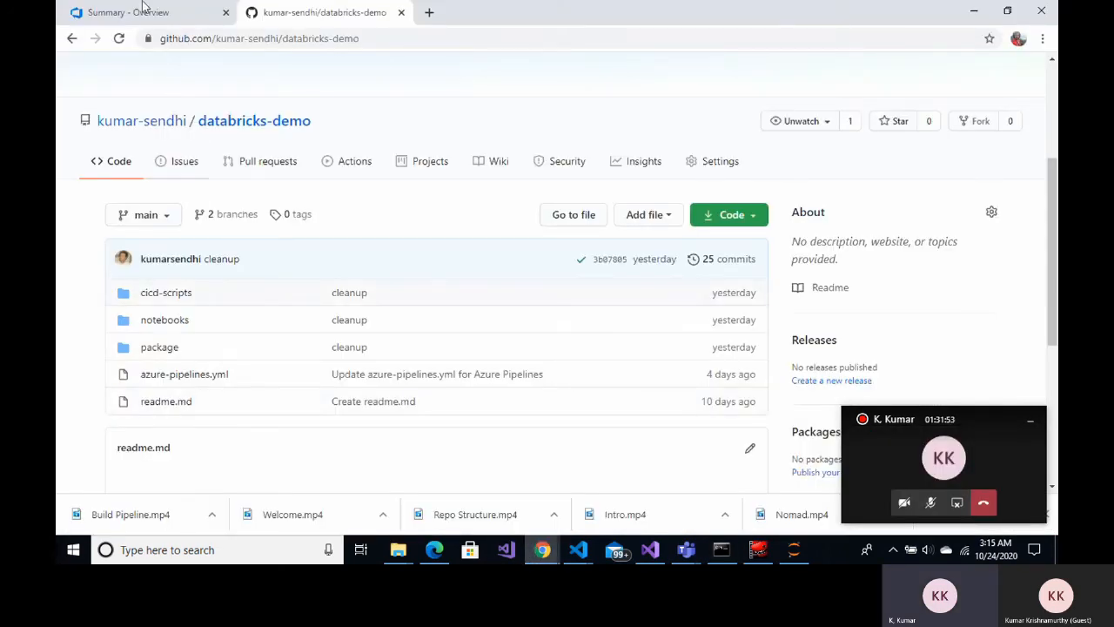
{"action": "left_click", "coordinate": [118, 39]}
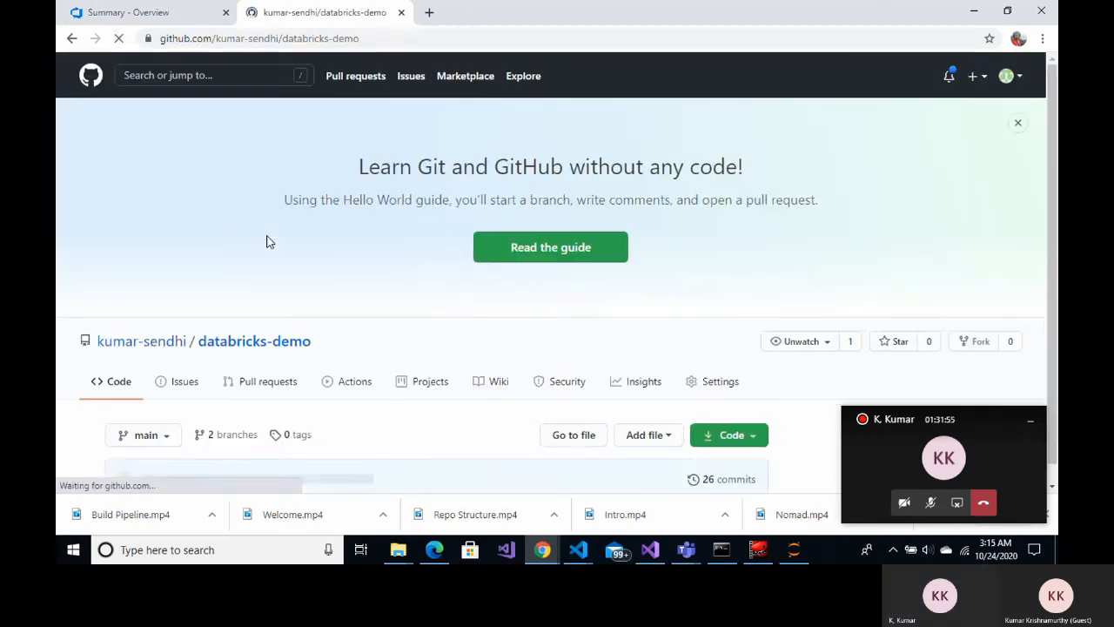
{"action": "scroll", "coordinate": [369, 298], "scroll_direction": "down", "scroll_amount": 6}
{"action": "scroll", "coordinate": [368, 299], "scroll_direction": "up", "scroll_amount": 3}
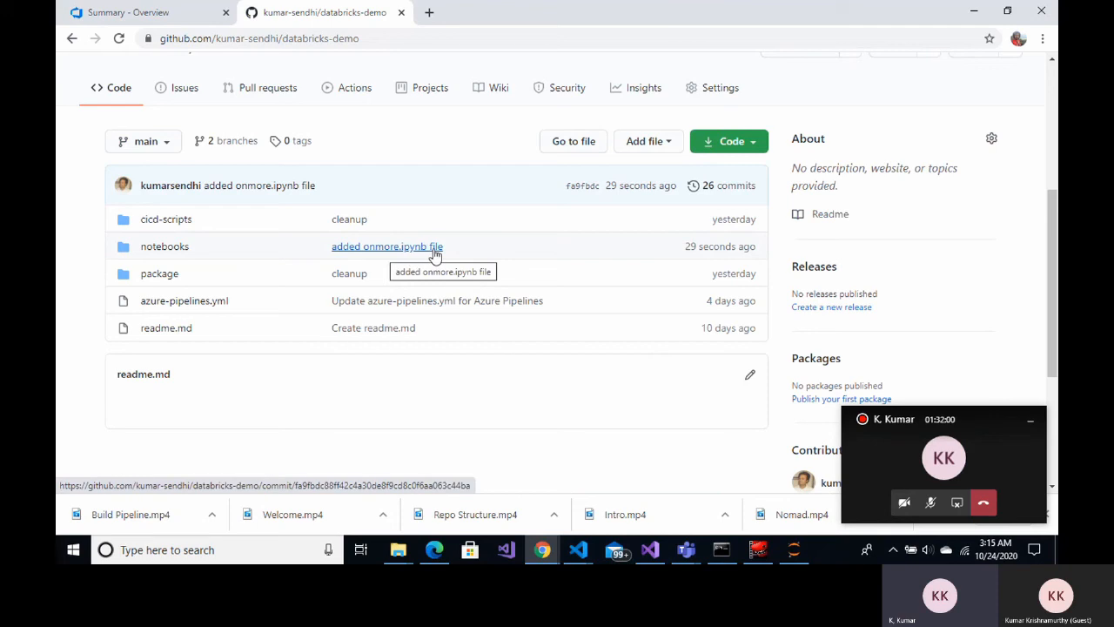
{"action": "left_click", "coordinate": [157, 12]}
Open run #20201023.1 of kumar-sendhi.databricks-demo and follow its job logs through PublishBuildArtifacts
{"action": "mouse_move", "coordinate": [125, 319]}
{"action": "mouse_move", "coordinate": [129, 344]}
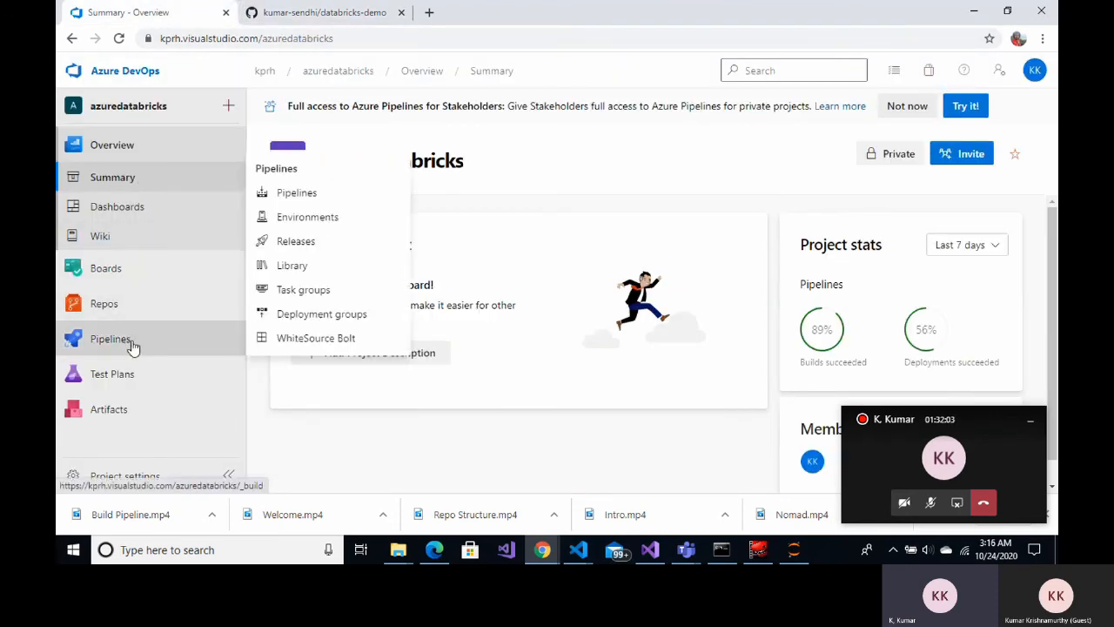
{"action": "left_click", "coordinate": [296, 196]}
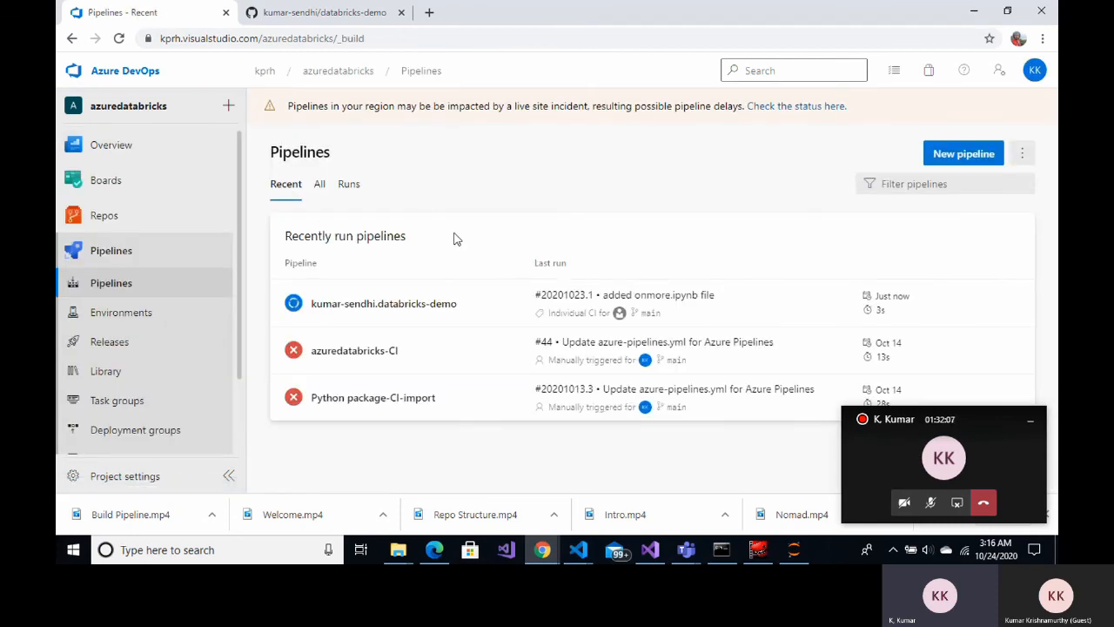
{"action": "left_click", "coordinate": [423, 311]}
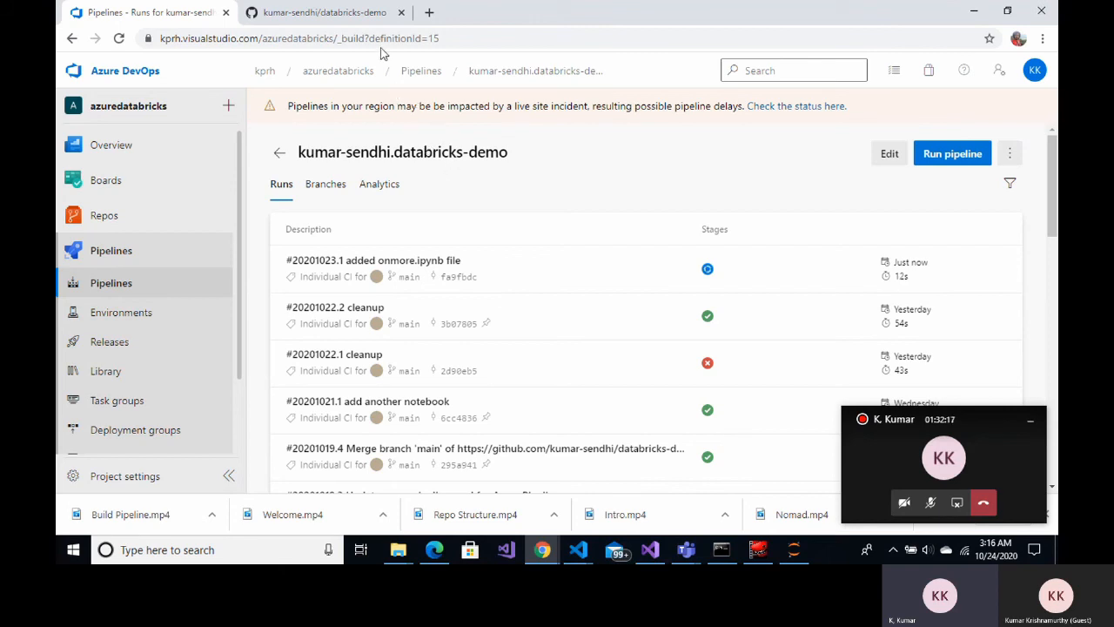
{"action": "left_click", "coordinate": [428, 266]}
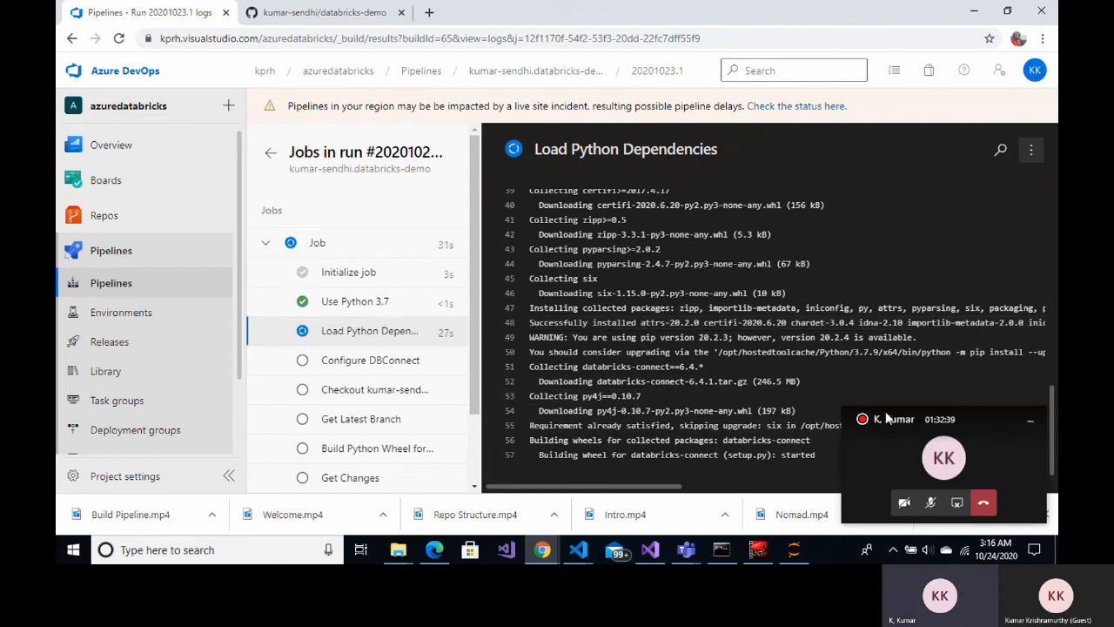
{"action": "left_click_drag", "start_coordinate": [901, 421], "coordinate": [924, 562]}
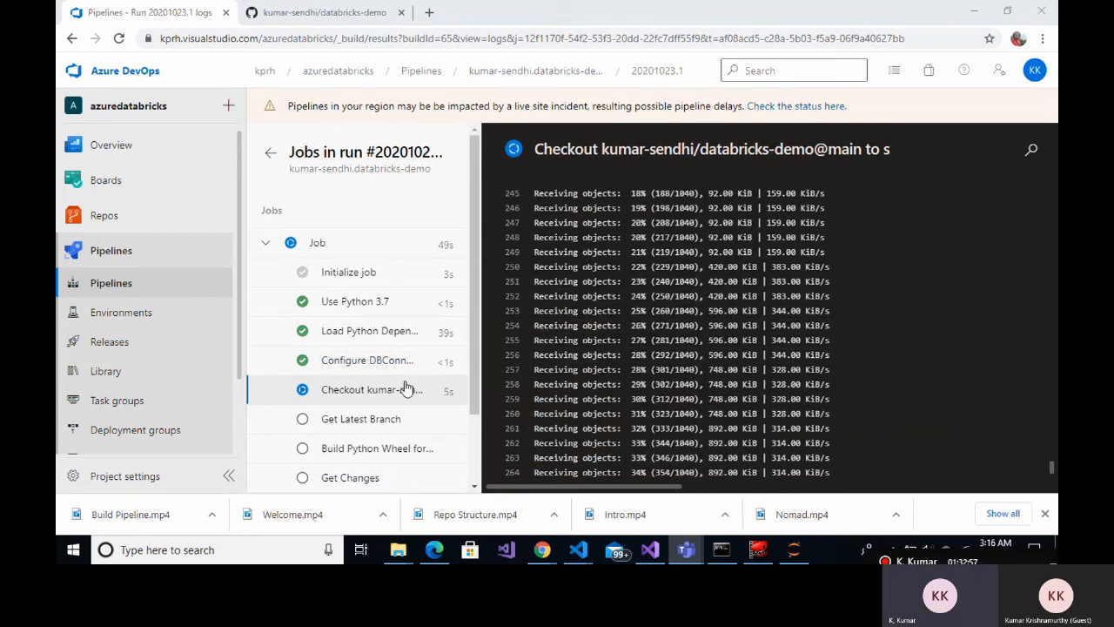
{"action": "scroll", "coordinate": [406, 390], "scroll_direction": "down", "scroll_amount": 1}
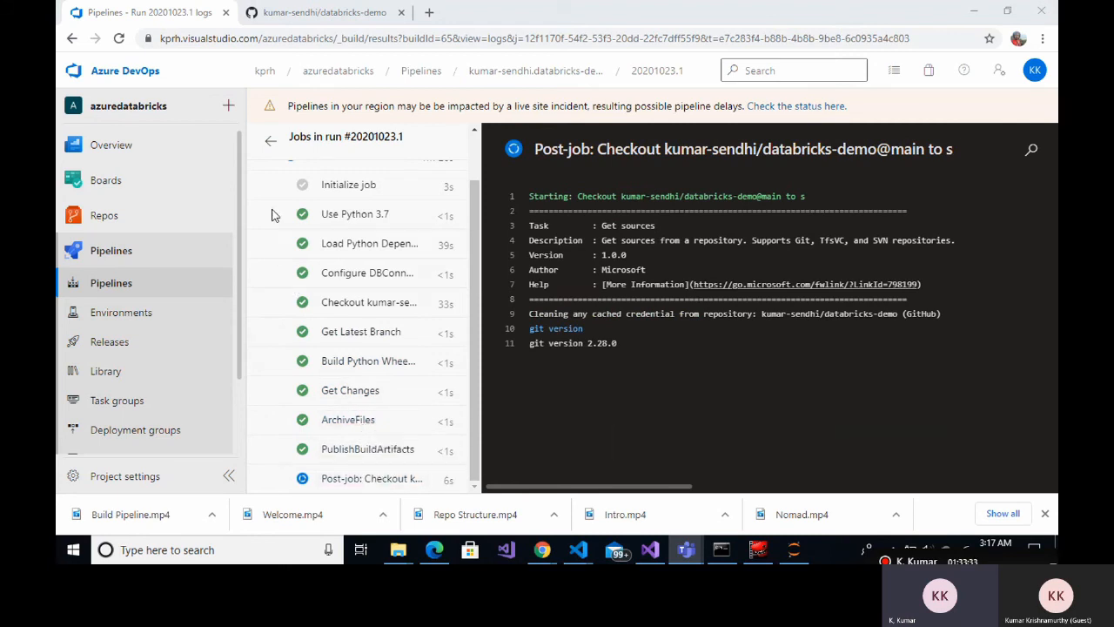
Check that the DatabricksBuild artifact holds 65.zip, then go to the Releases list
{"action": "left_click", "coordinate": [269, 143]}
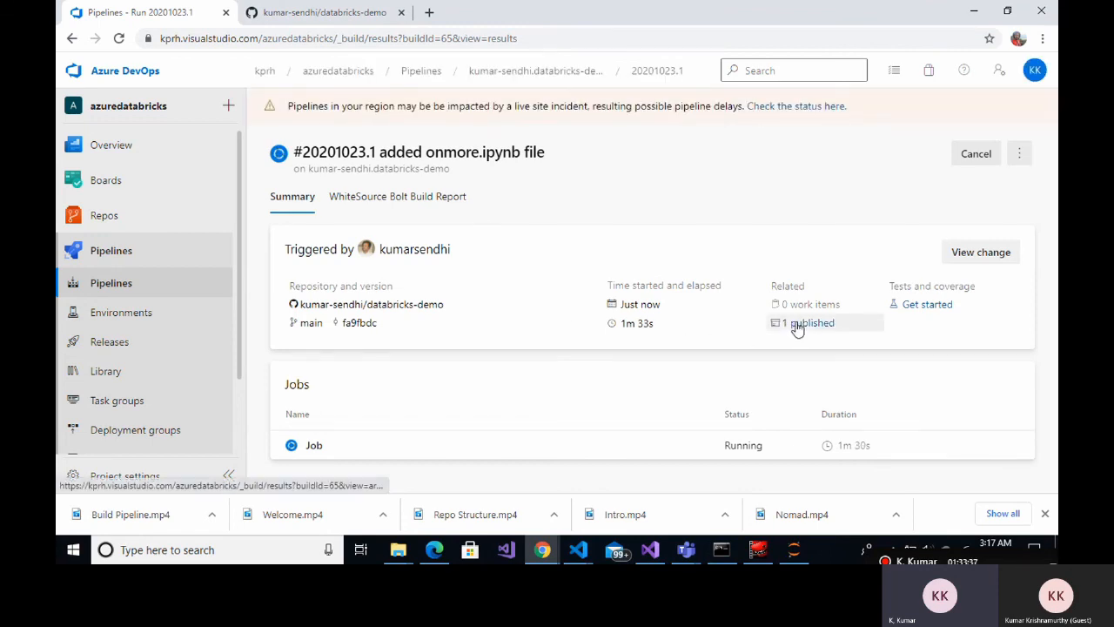
{"action": "left_click", "coordinate": [775, 324]}
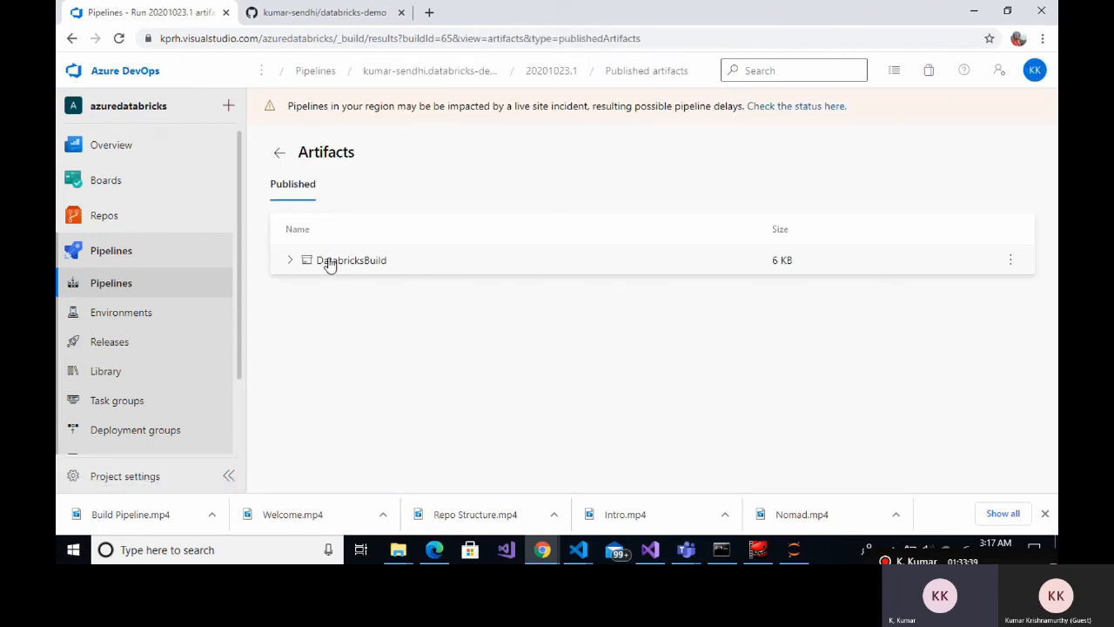
{"action": "left_click", "coordinate": [292, 262]}
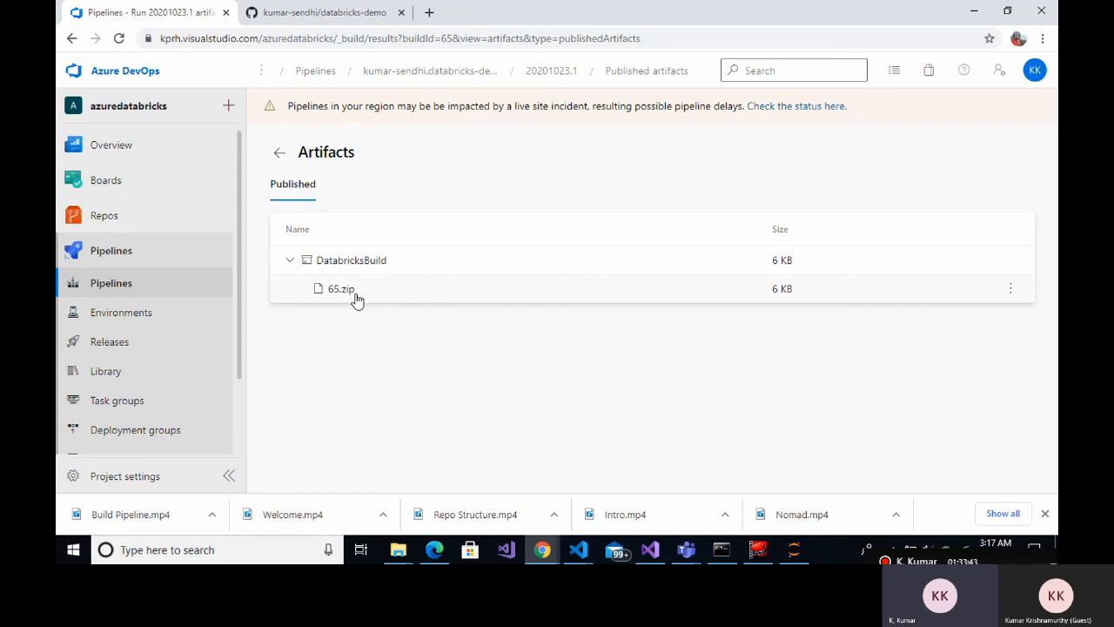
{"action": "left_click", "coordinate": [142, 345]}
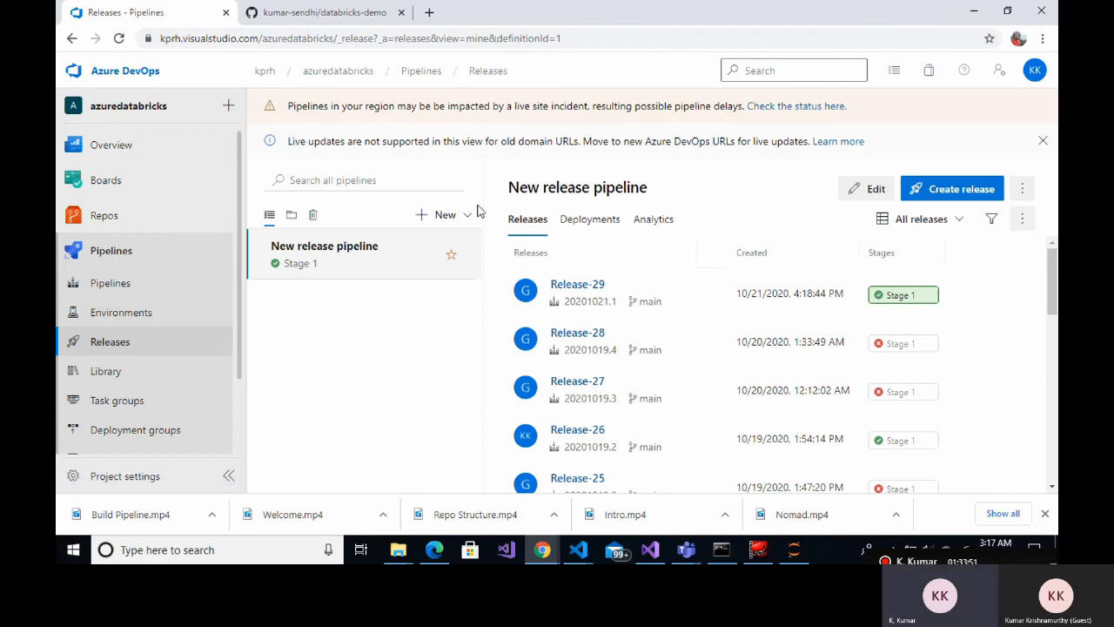
Refresh the releases and open Release-30's Stage 1 details as it goes from queued to in progress
{"action": "left_click", "coordinate": [118, 39]}
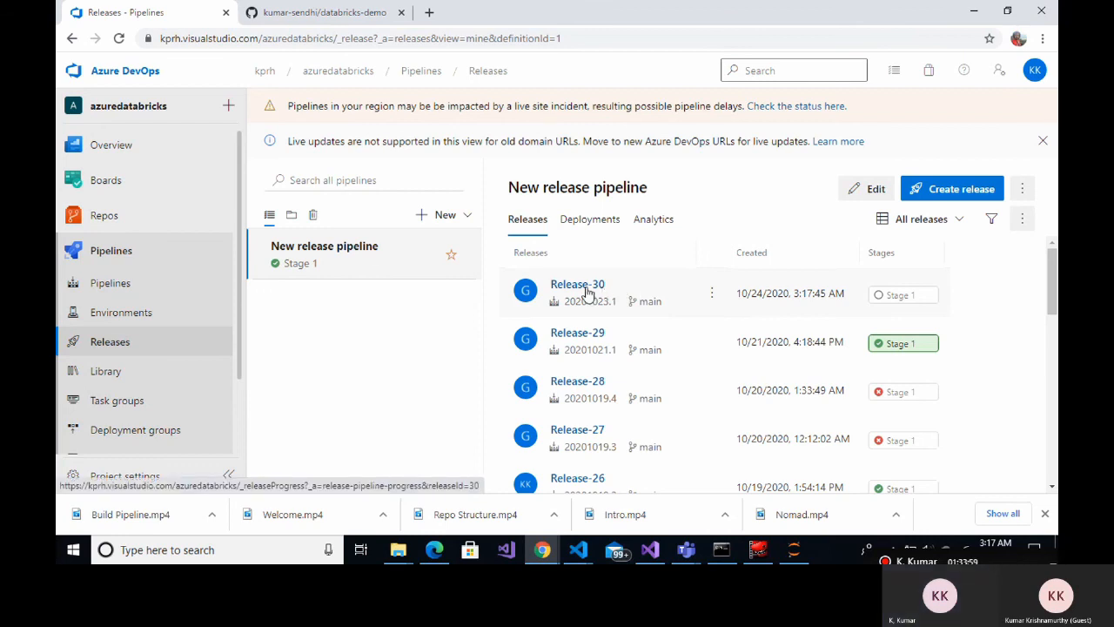
{"action": "left_click", "coordinate": [592, 287]}
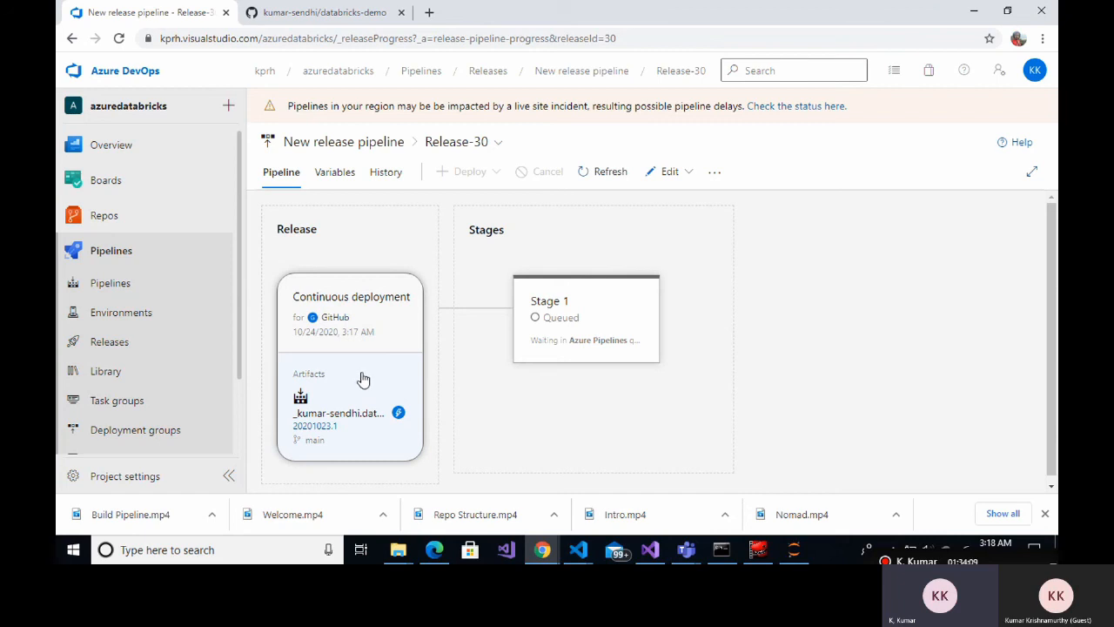
{"action": "left_click", "coordinate": [559, 324]}
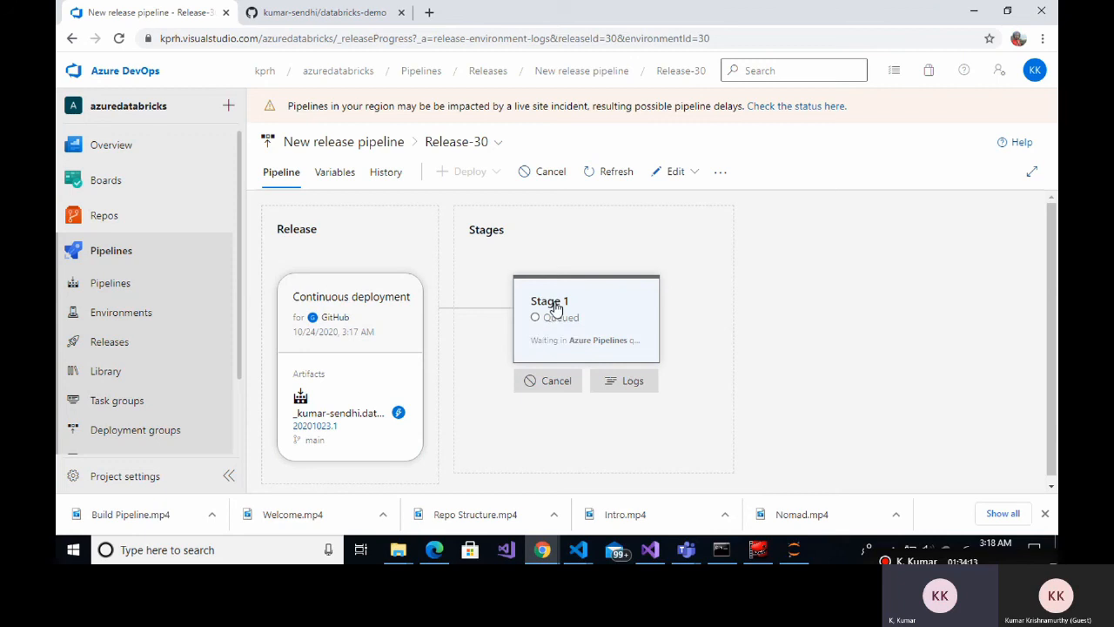
{"action": "left_click", "coordinate": [554, 307]}
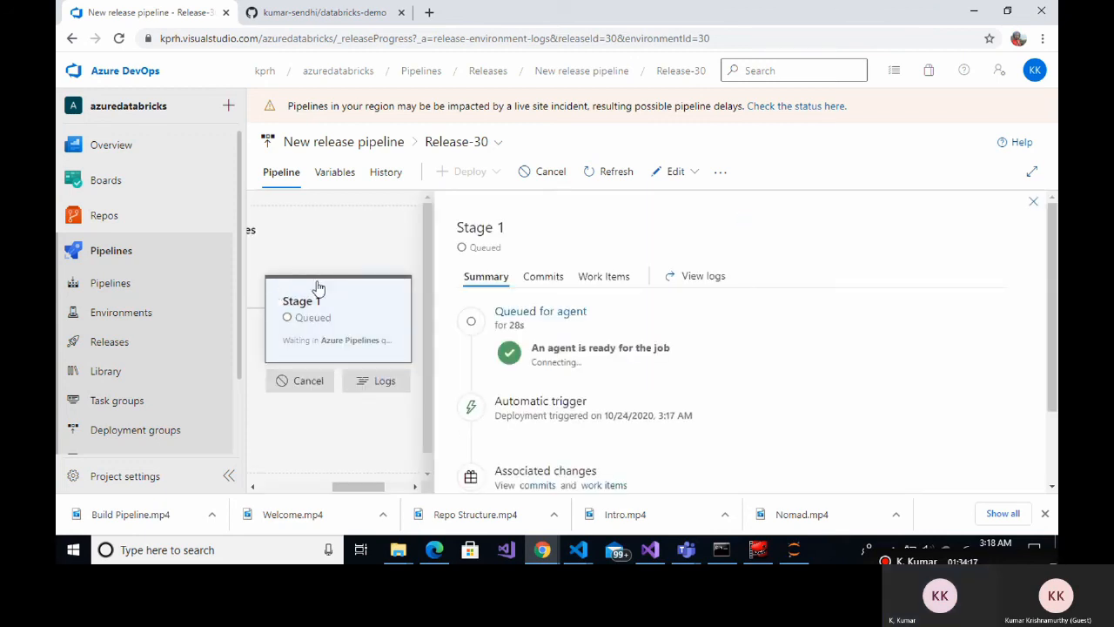
{"action": "left_click", "coordinate": [131, 343]}
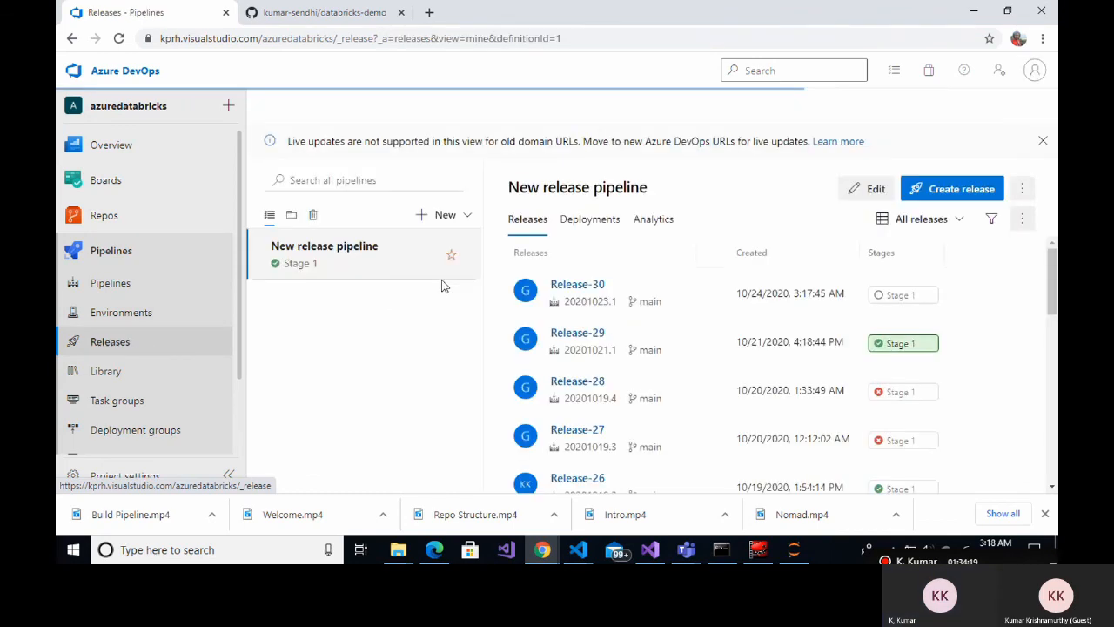
{"action": "left_click", "coordinate": [582, 293]}
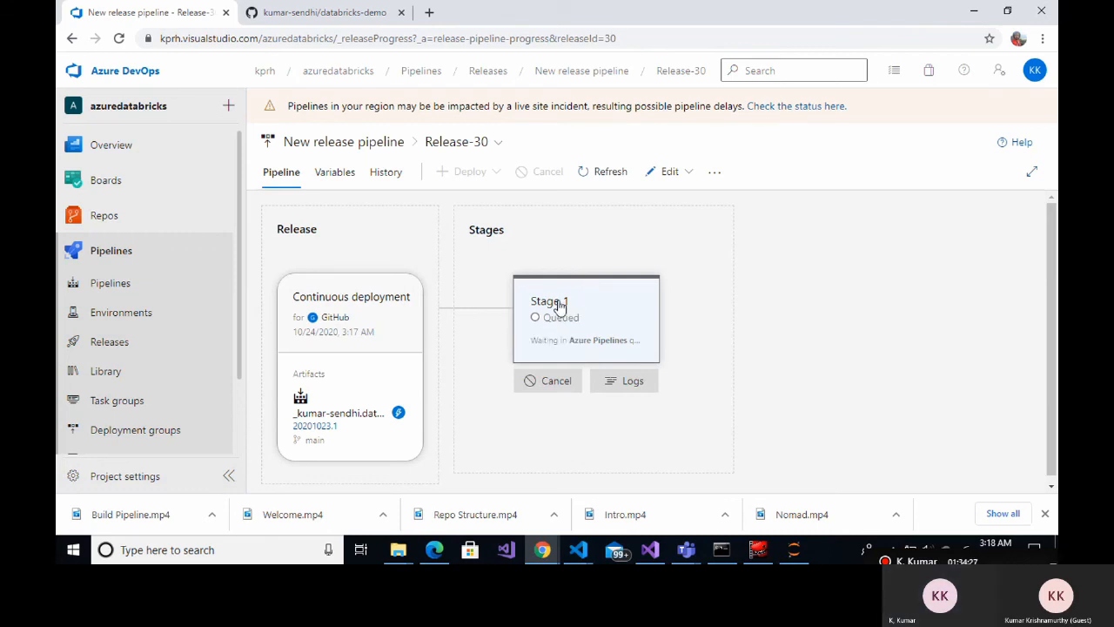
{"action": "left_click", "coordinate": [588, 345]}
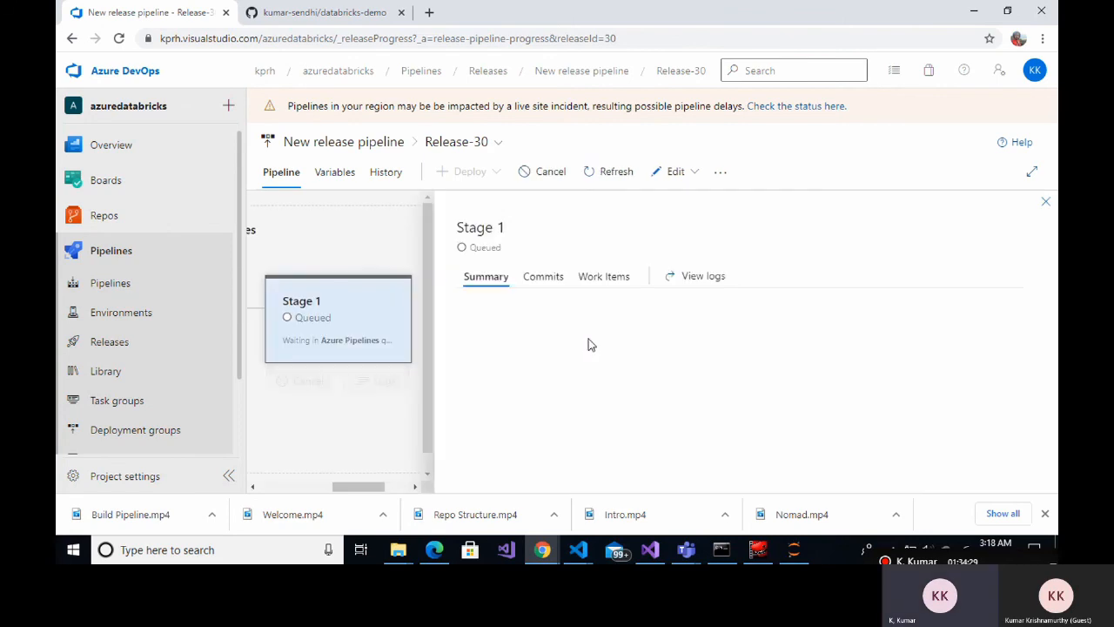
{"action": "scroll", "coordinate": [607, 319], "scroll_direction": "down", "scroll_amount": 2}
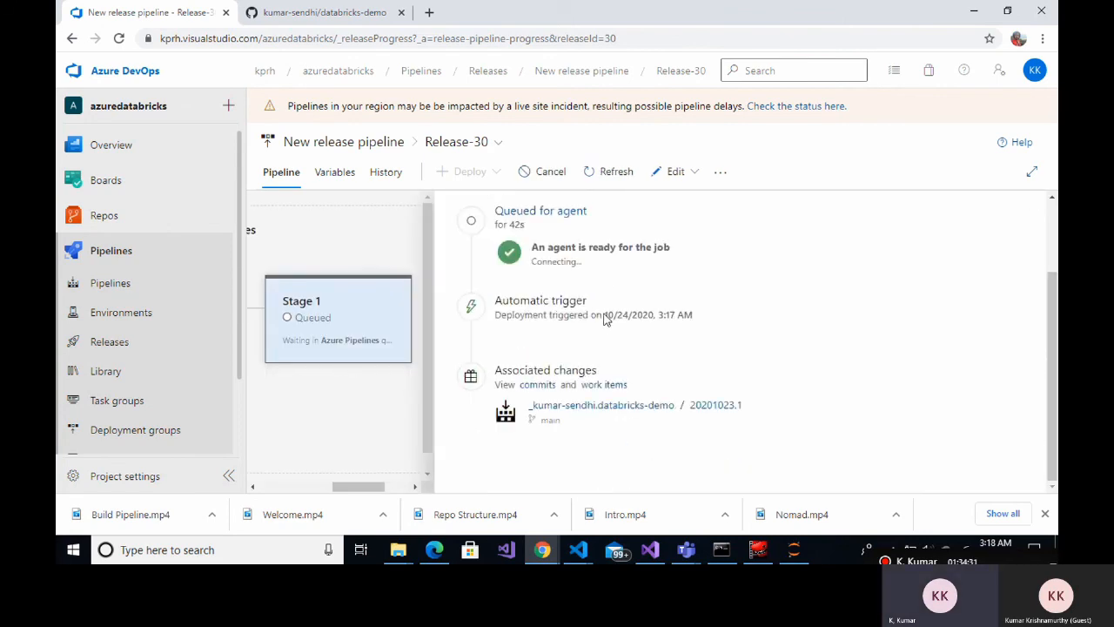
{"action": "scroll", "coordinate": [607, 314], "scroll_direction": "up", "scroll_amount": 2}
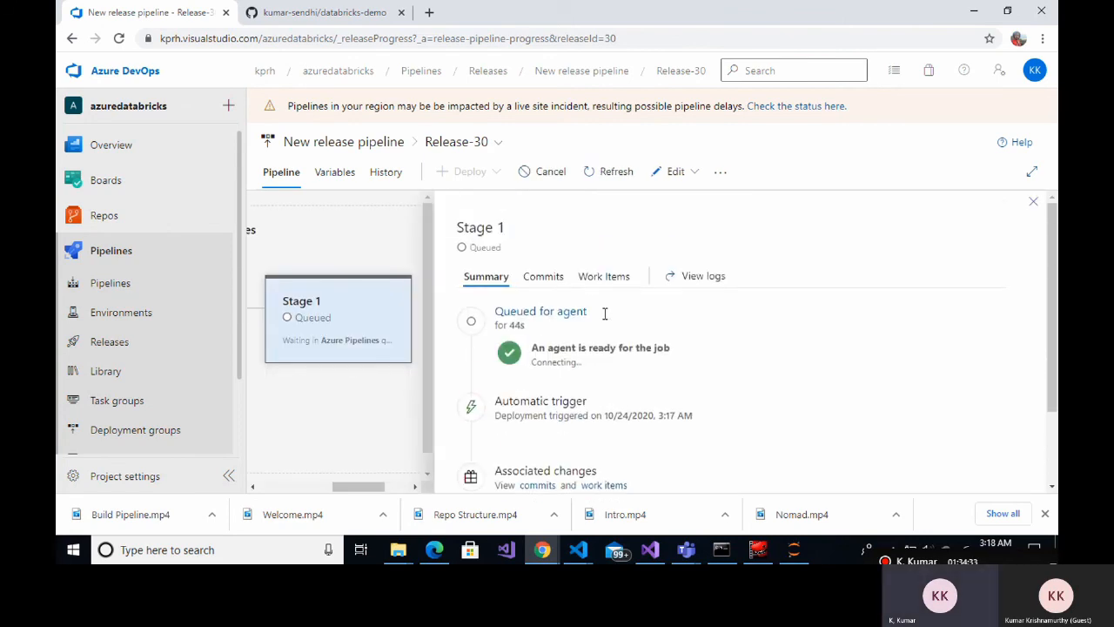
{"action": "mouse_move", "coordinate": [383, 328]}
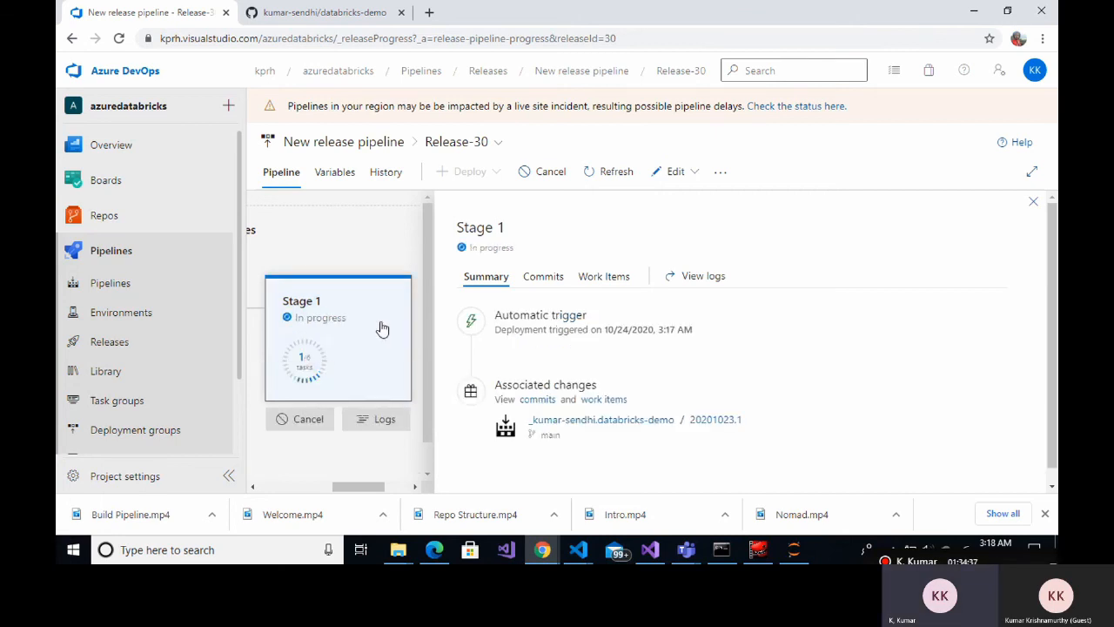
Follow Release-30's Stage 1 logs, including the Command Line Script log, then switch to the blank tab
{"action": "left_click", "coordinate": [324, 319]}
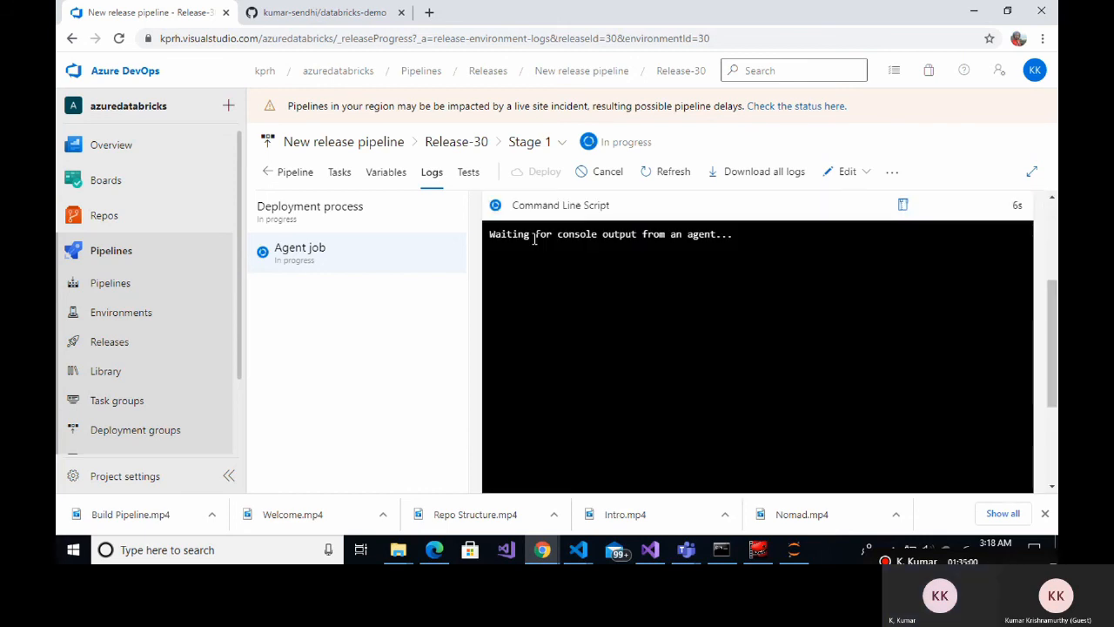
{"action": "left_click", "coordinate": [429, 12]}
{"action": "left_click", "coordinate": [182, 12]}
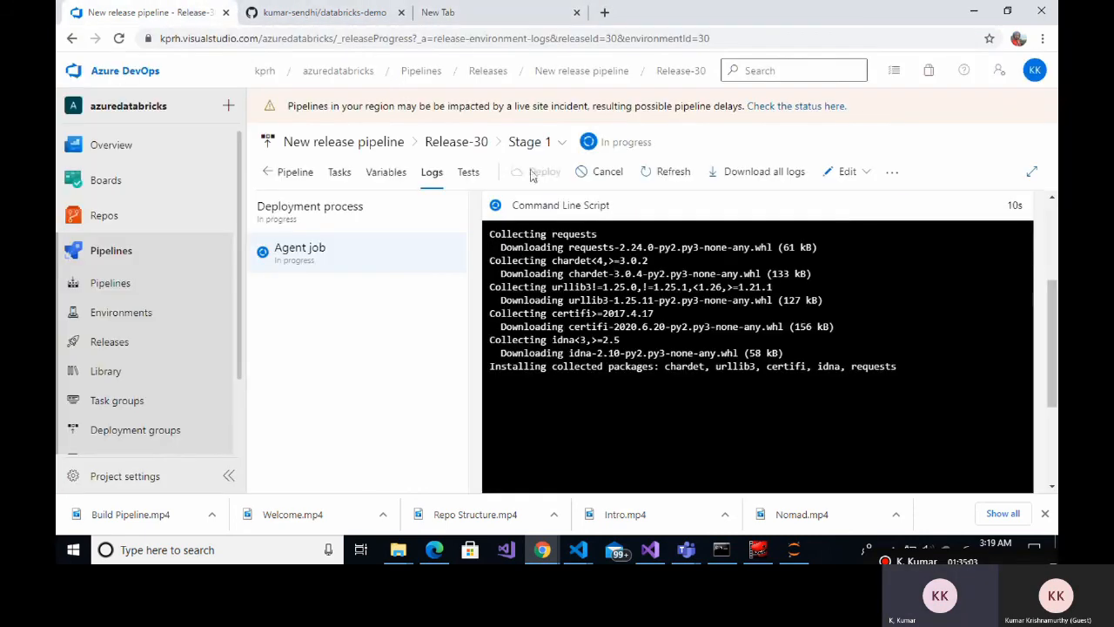
{"action": "scroll", "coordinate": [565, 226], "scroll_direction": "up", "scroll_amount": 2}
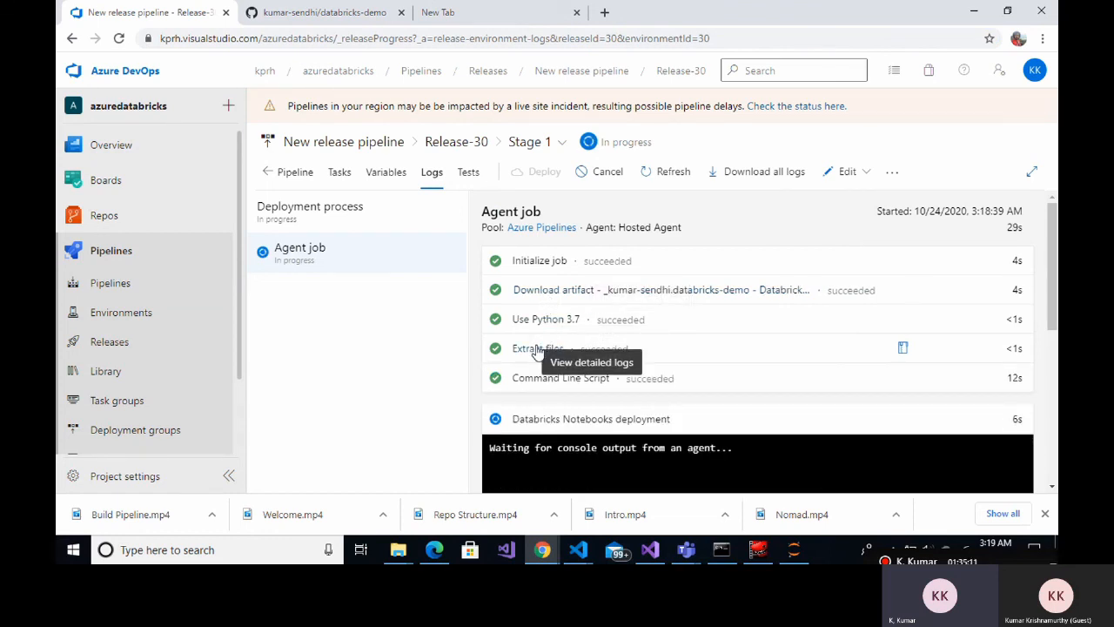
{"action": "left_click", "coordinate": [575, 386]}
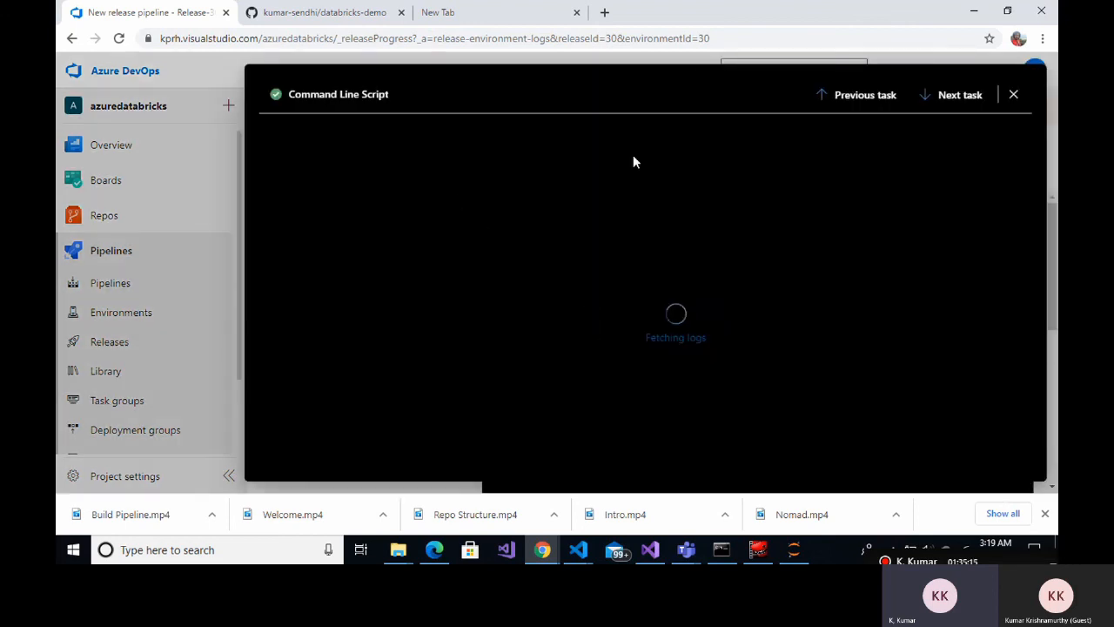
{"action": "left_click", "coordinate": [1012, 95]}
{"action": "scroll", "coordinate": [740, 288], "scroll_direction": "down", "scroll_amount": 2}
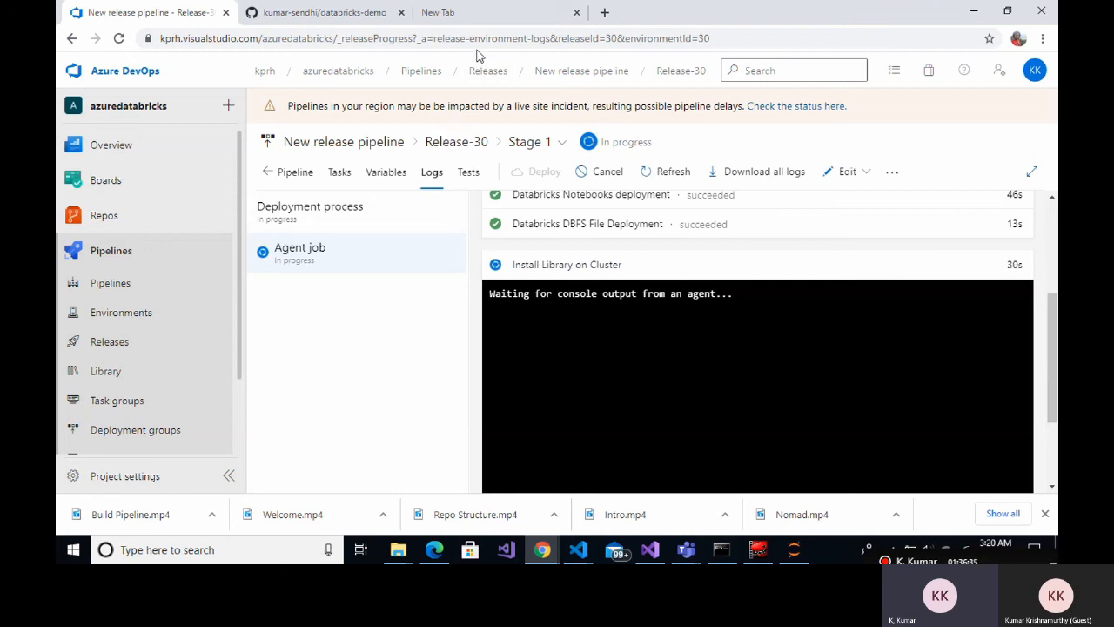
{"action": "left_click", "coordinate": [476, 17]}
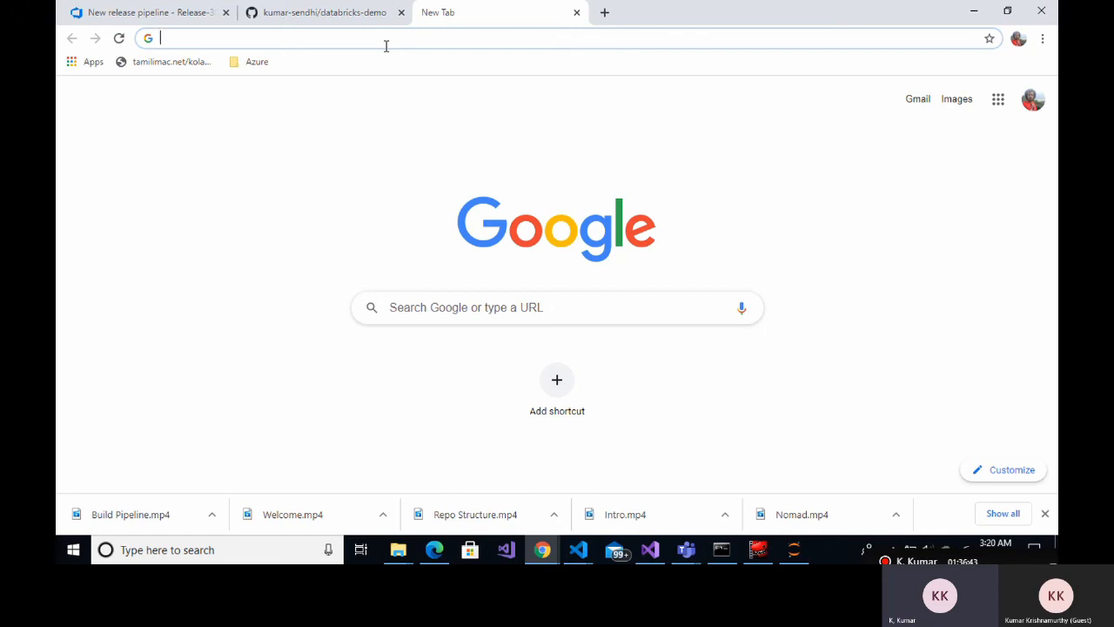
Load the Databricks workspace address and sign in with Azure AD
{"action": "type", "text": "sf"}
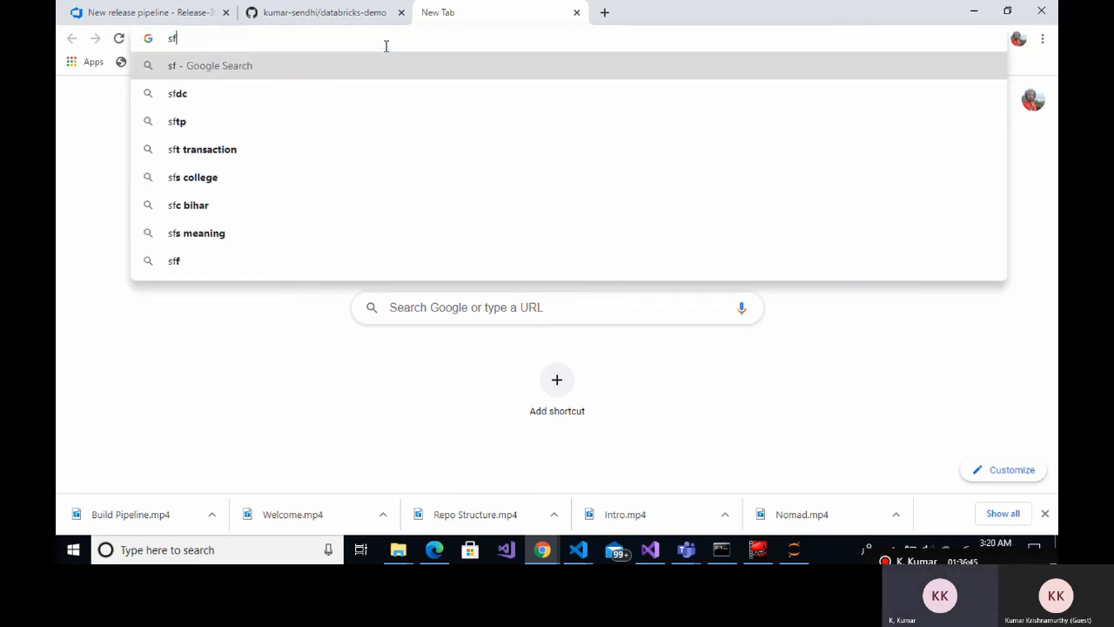
{"action": "key", "text": "BackSpace"}
{"action": "key", "text": "BackSpace"}
{"action": "type", "text": "ad"}
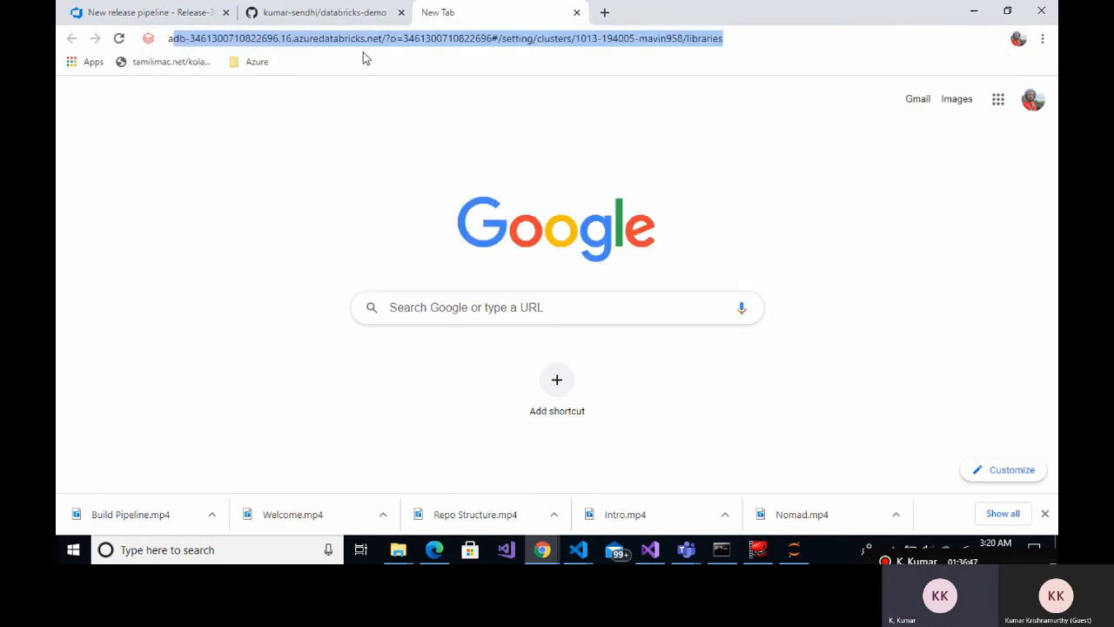
{"action": "key", "text": "Right"}
{"action": "key", "text": "Return"}
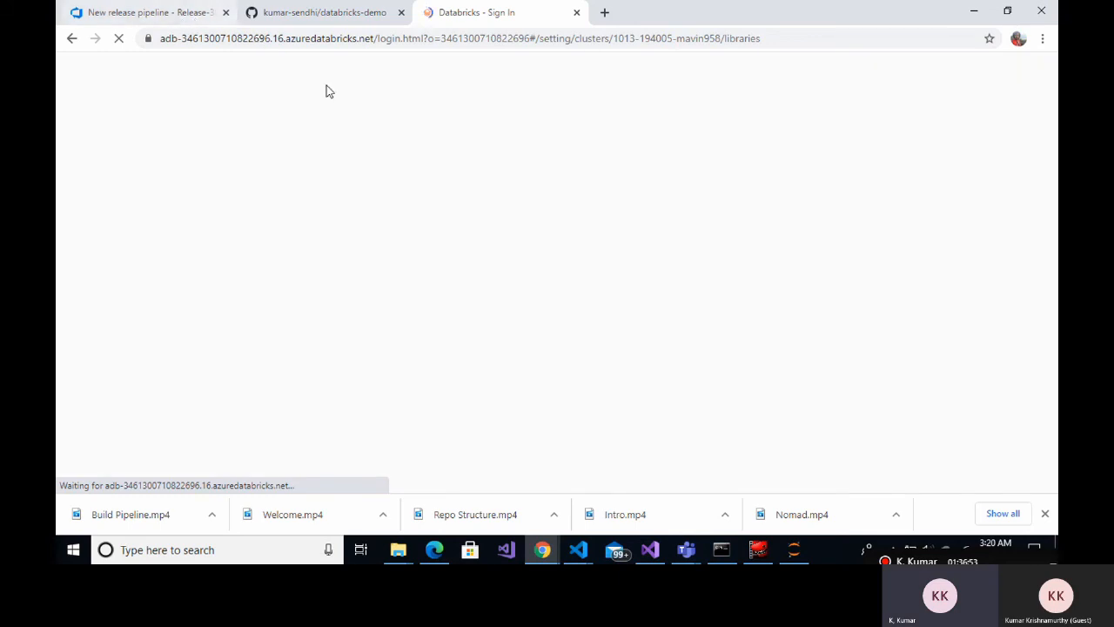
{"action": "left_click", "coordinate": [186, 14]}
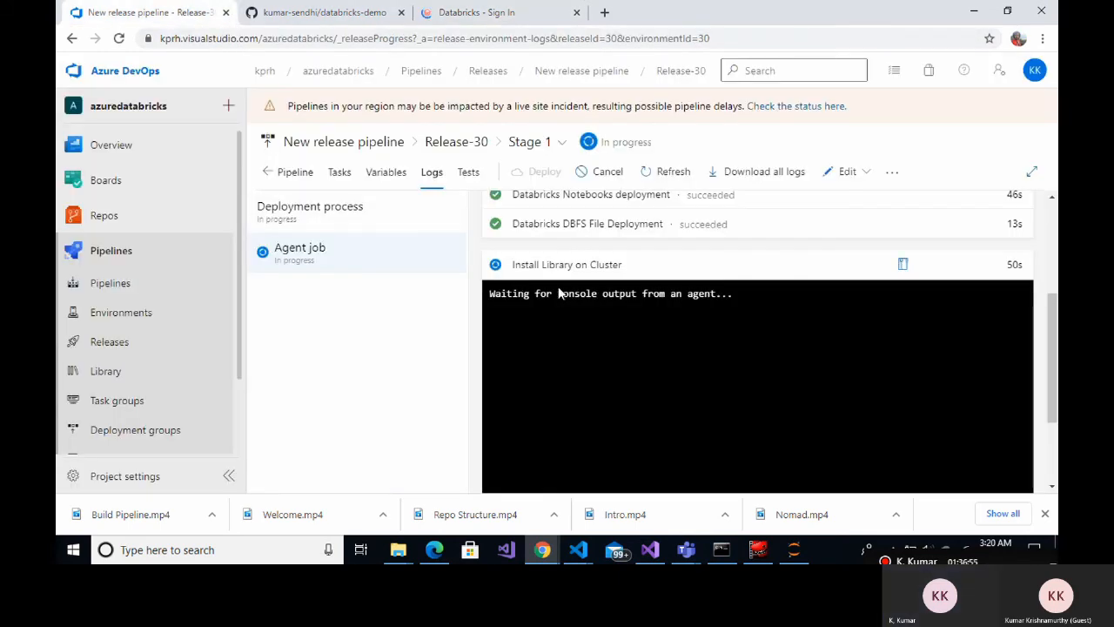
{"action": "left_click", "coordinate": [478, 15]}
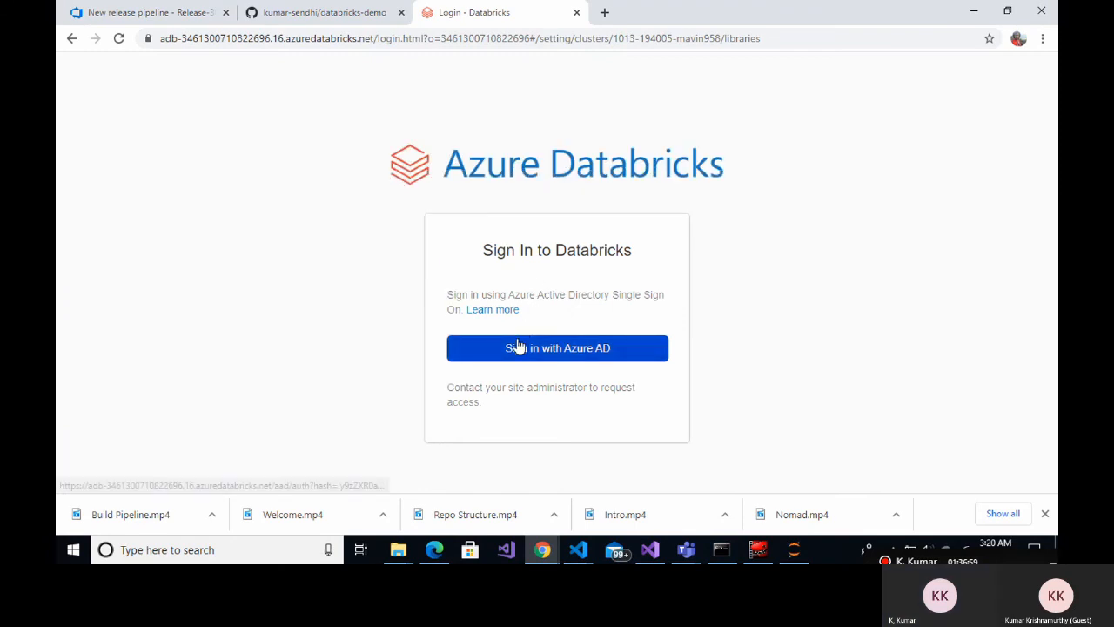
{"action": "left_click", "coordinate": [518, 347]}
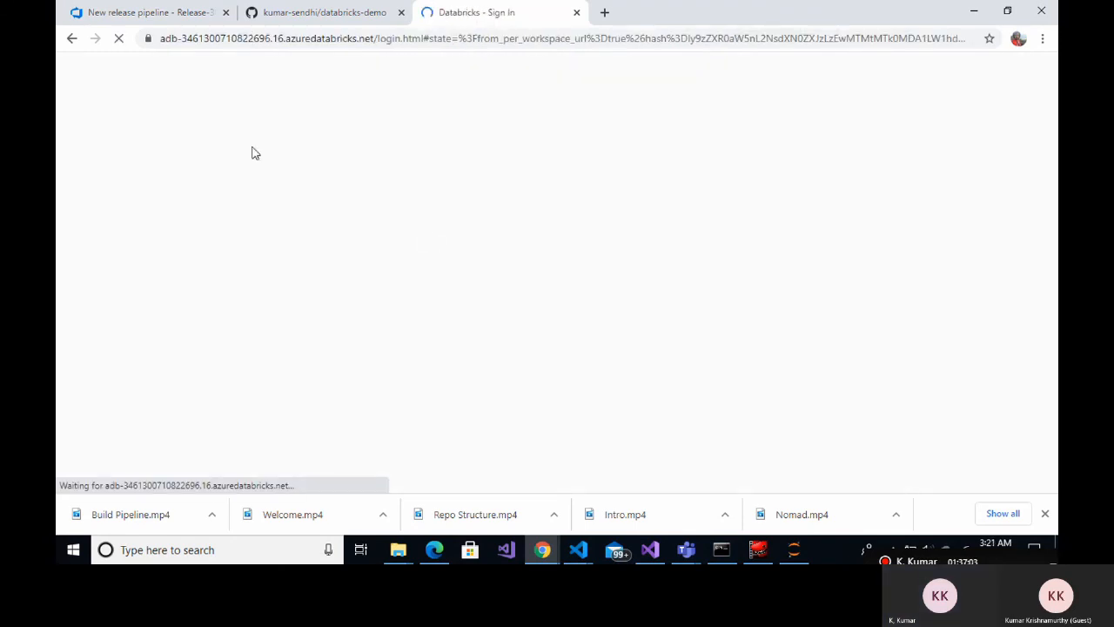
Check the release deployment logs, then view seyon-databricks-cluster's libraries with packagepy-0.0.1 Installed
{"action": "left_click", "coordinate": [109, 11]}
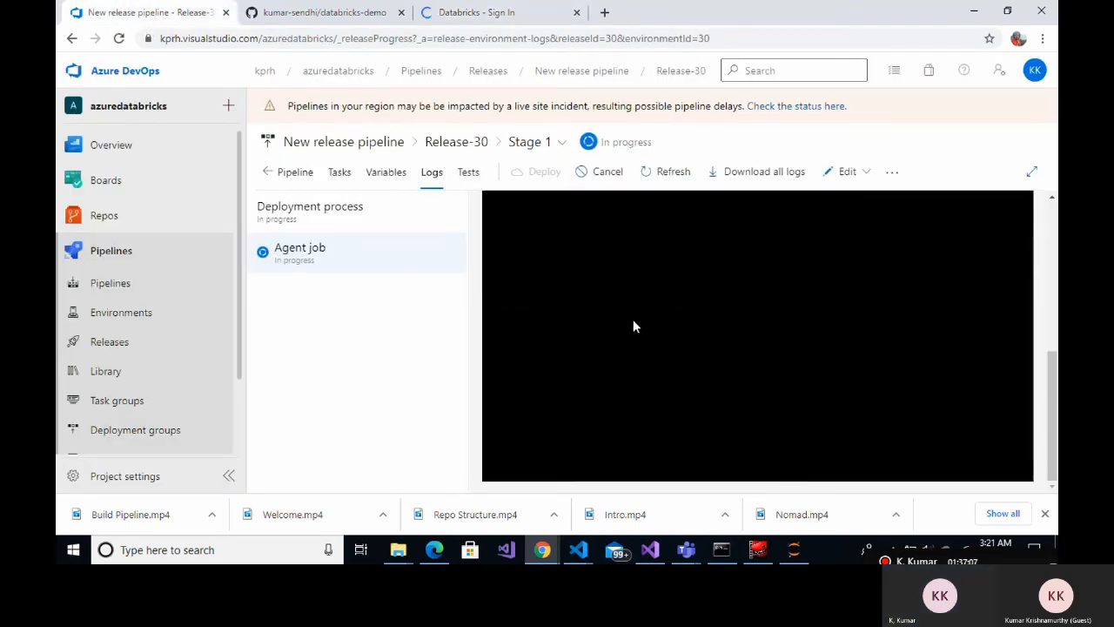
{"action": "left_click", "coordinate": [1044, 514]}
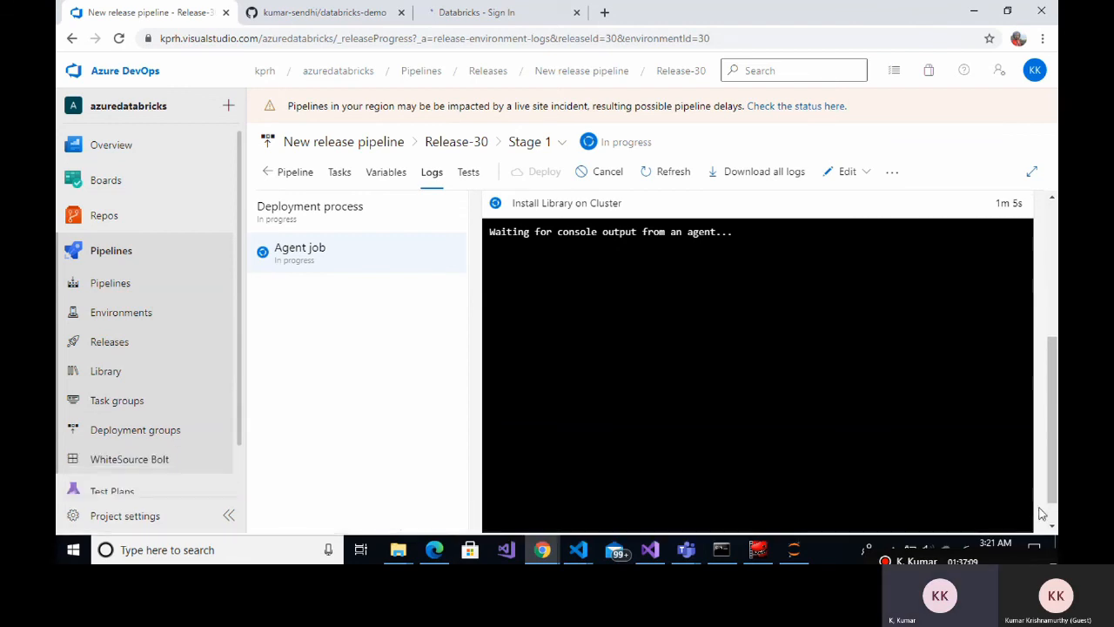
{"action": "scroll", "coordinate": [849, 349], "scroll_direction": "up", "scroll_amount": 3}
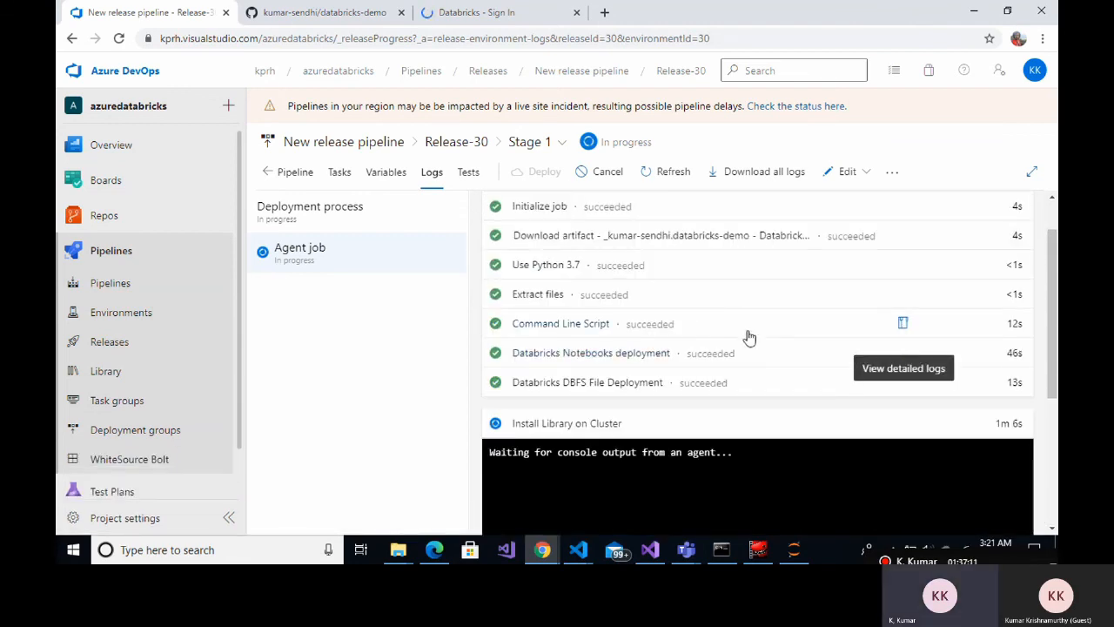
{"action": "left_click", "coordinate": [481, 12]}
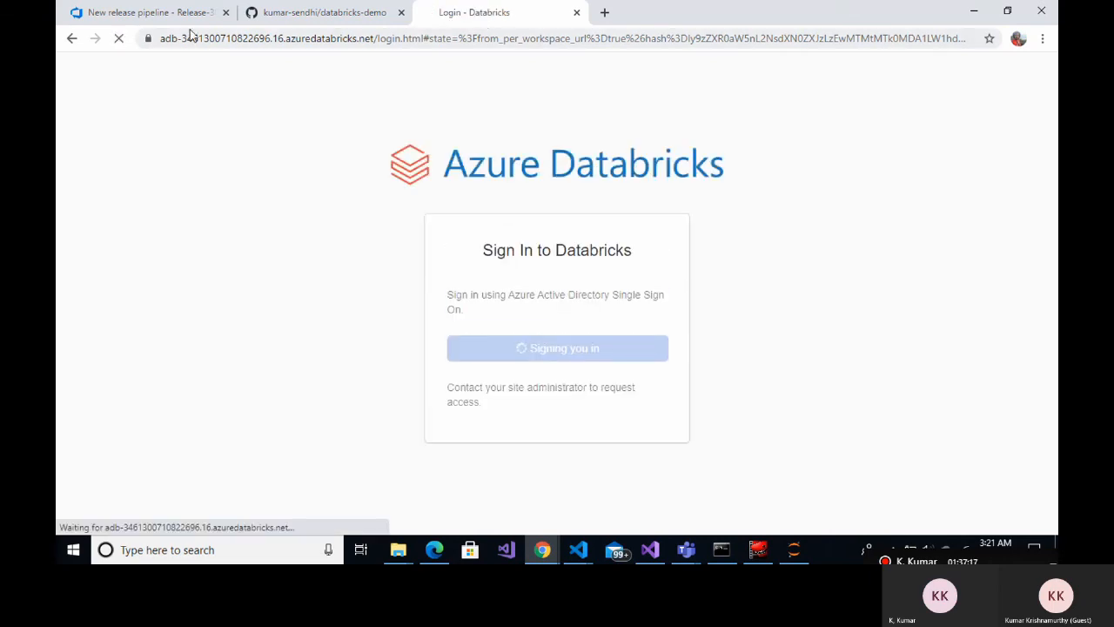
{"action": "left_click", "coordinate": [150, 8]}
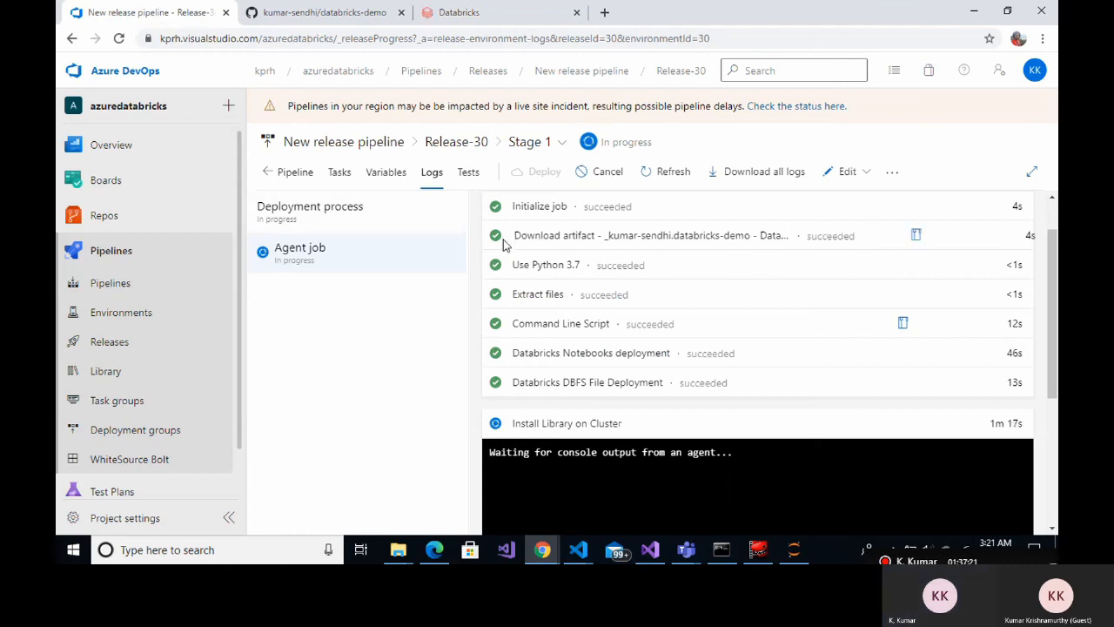
{"action": "scroll", "coordinate": [503, 242], "scroll_direction": "down", "scroll_amount": 1}
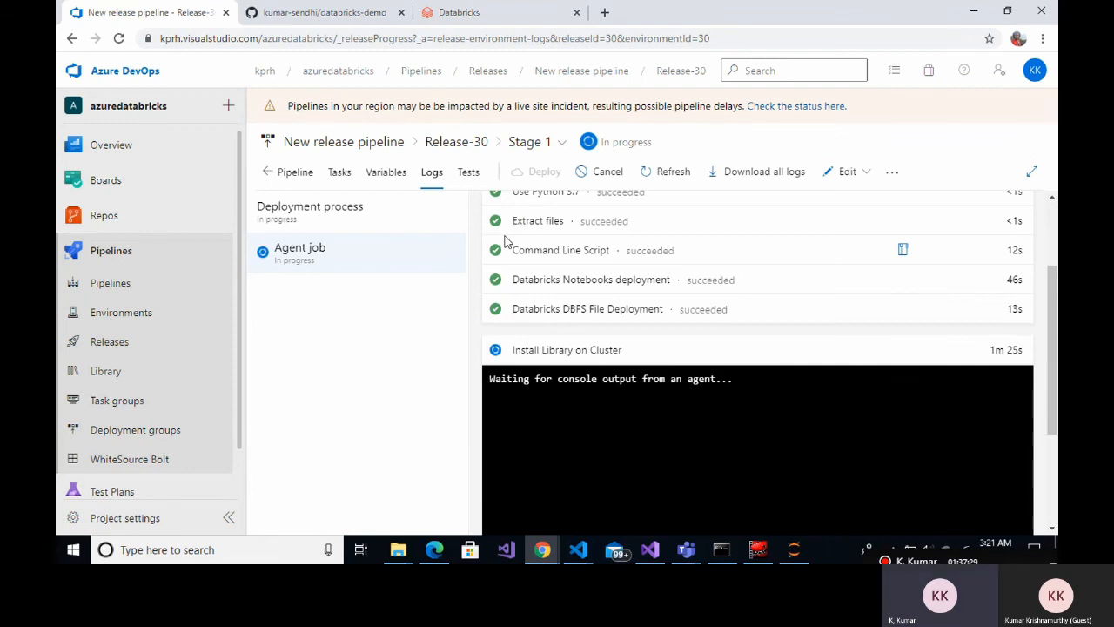
{"action": "left_click", "coordinate": [479, 19]}
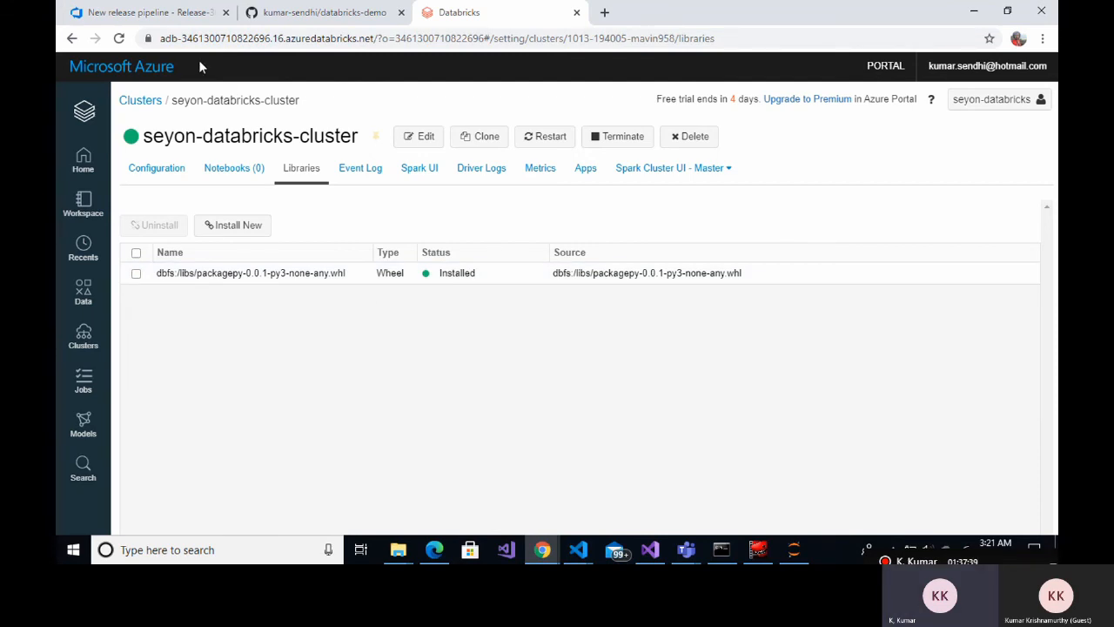
{"action": "left_click", "coordinate": [179, 14]}
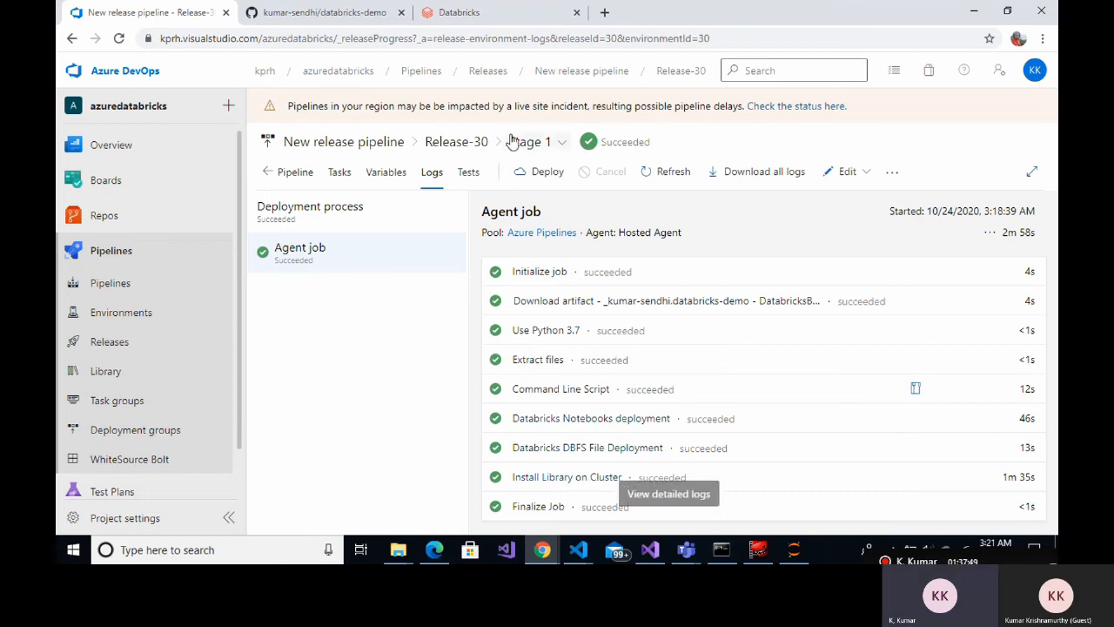
{"action": "left_click", "coordinate": [496, 15]}
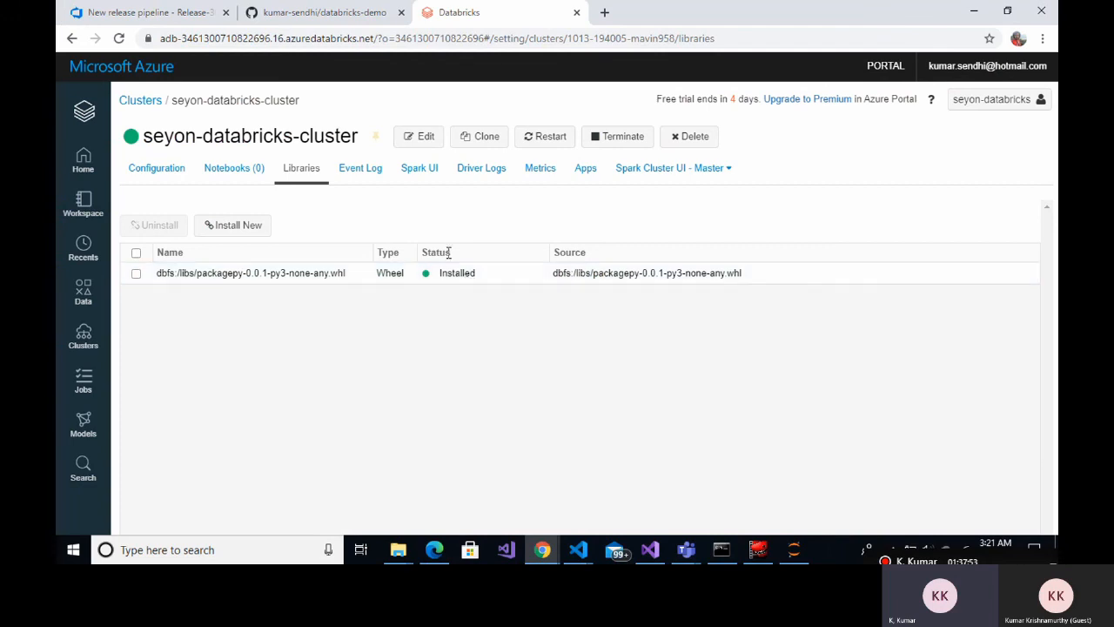
{"action": "left_click", "coordinate": [178, 12]}
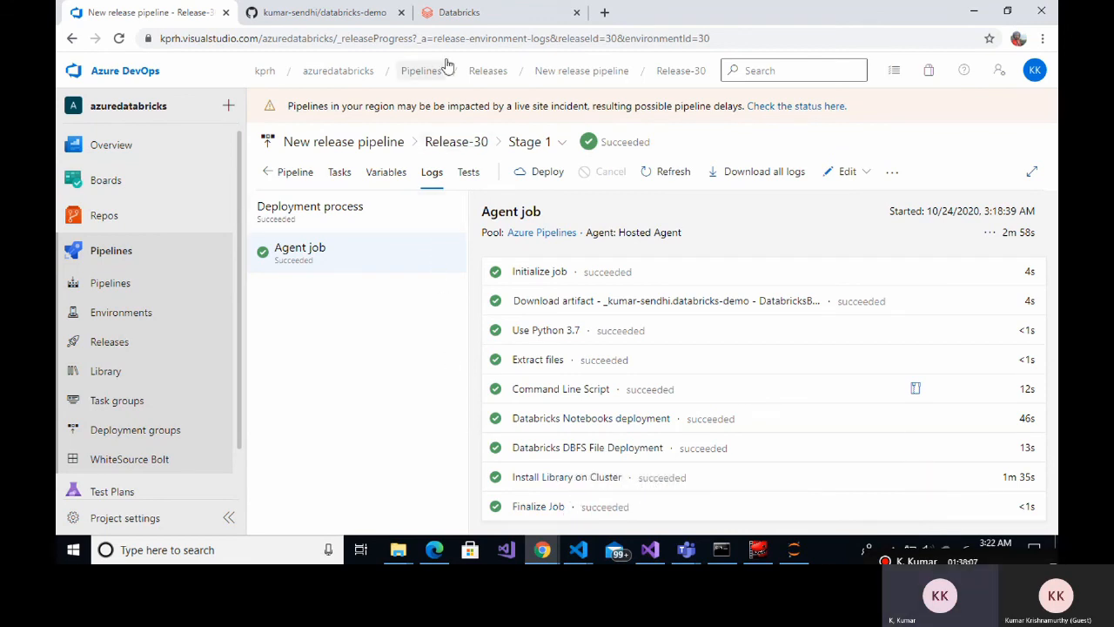
{"action": "left_click", "coordinate": [464, 15]}
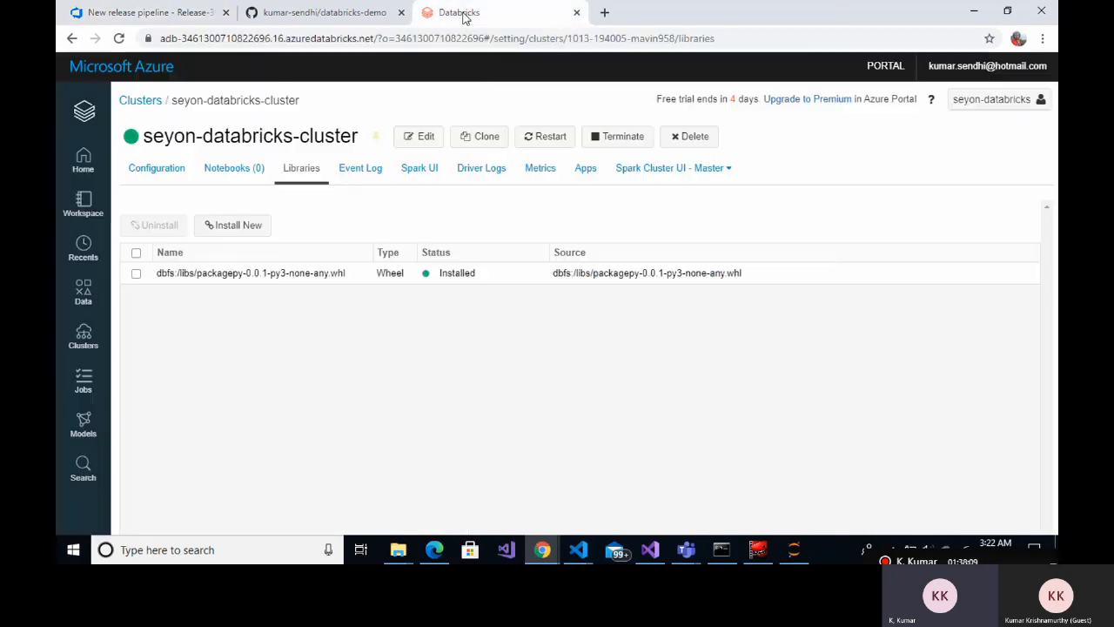